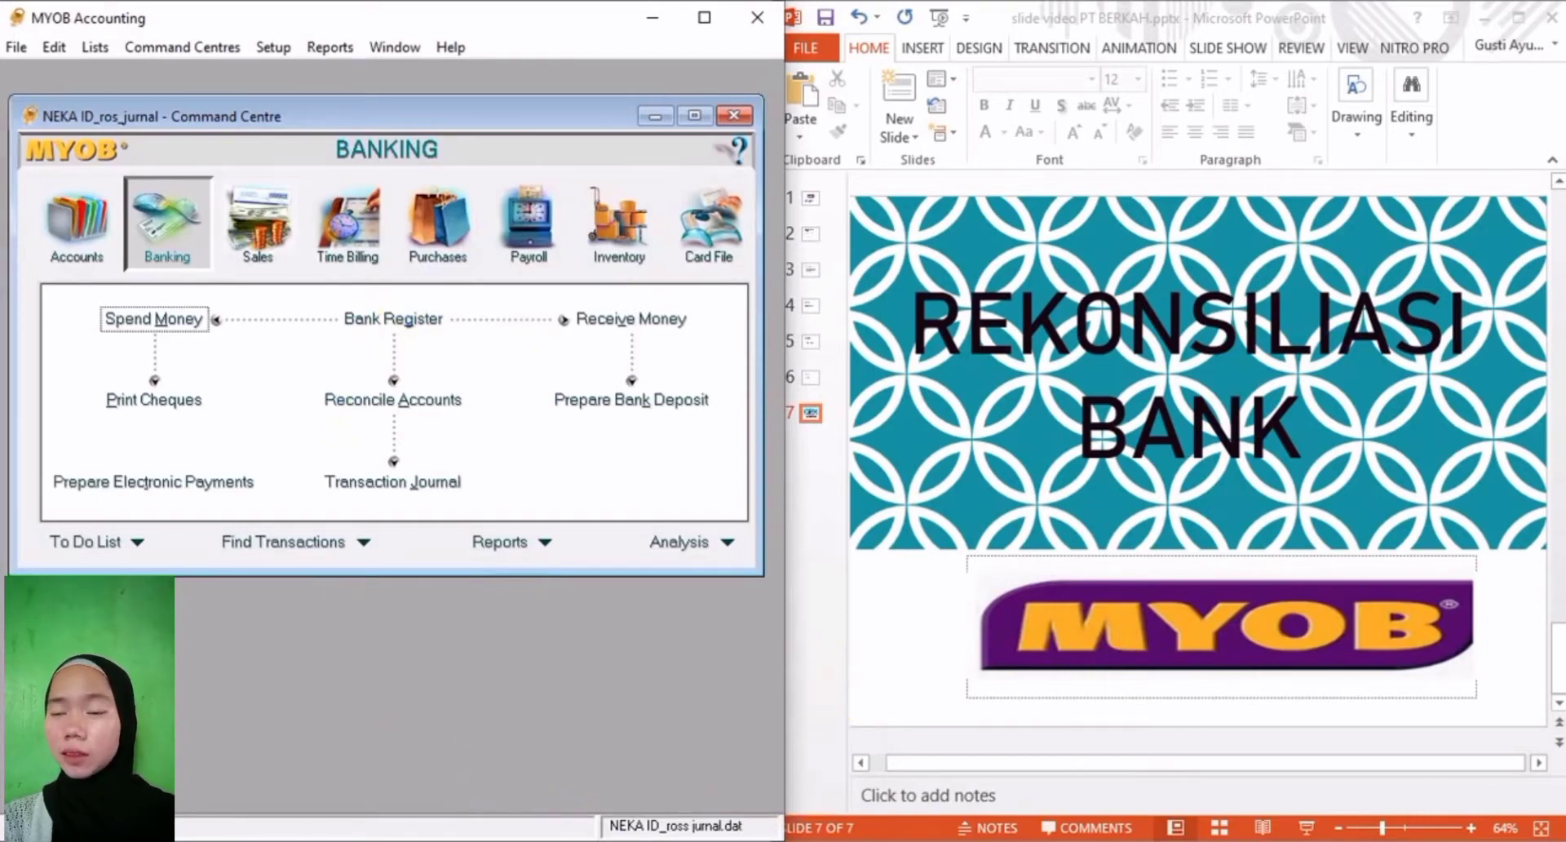
Switch to the bank statement in Soal Jasa.doc in Word, and in MYOB open Reconcile Accounts for the BNI Account.
{"action": "mouse_move", "coordinate": [930, 840]}
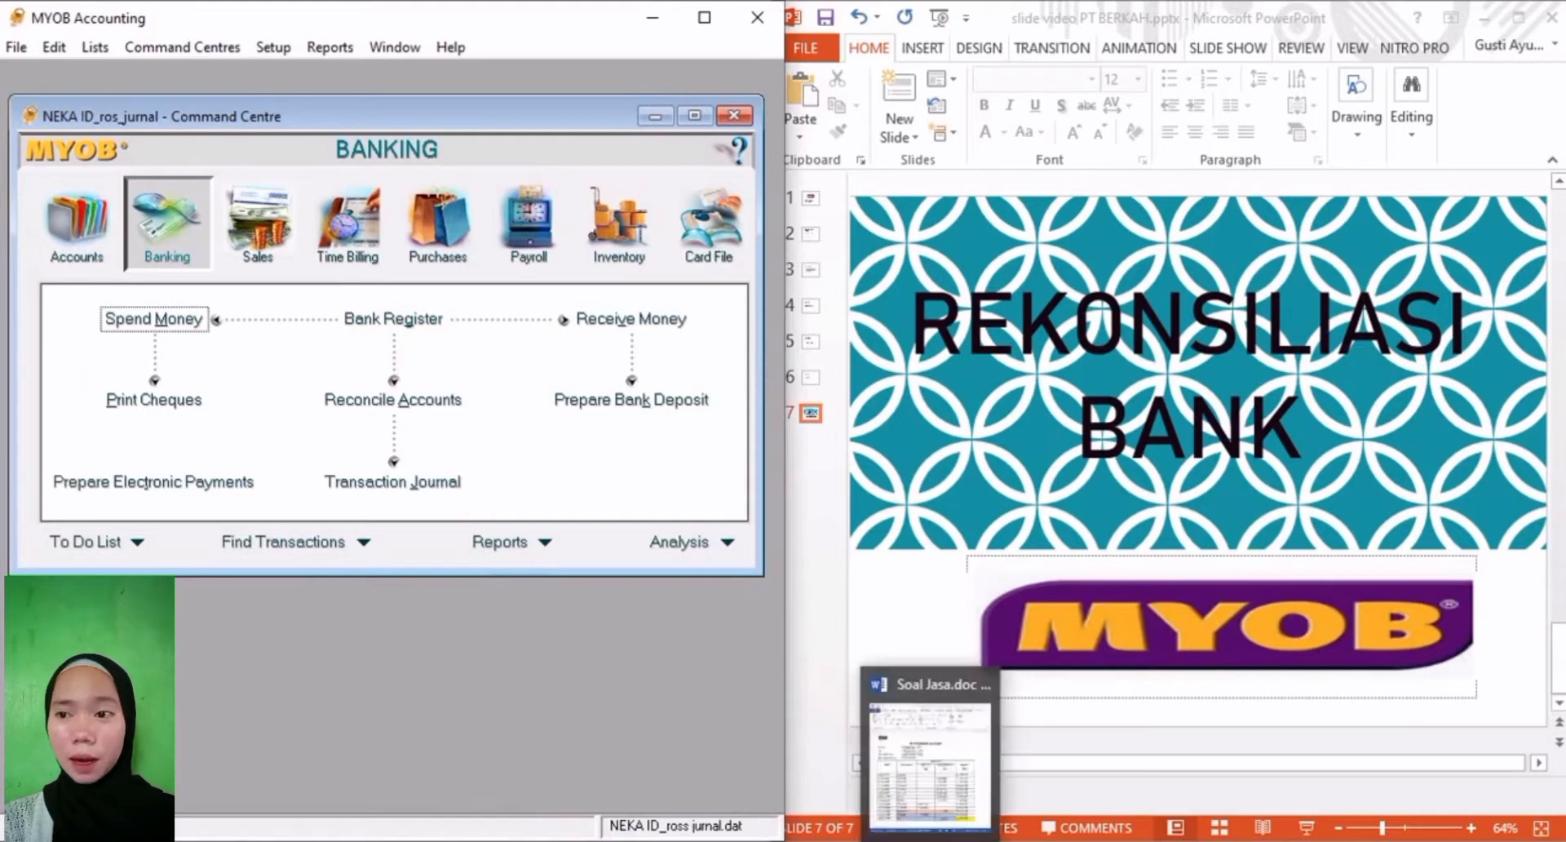
{"action": "left_click", "coordinate": [929, 758]}
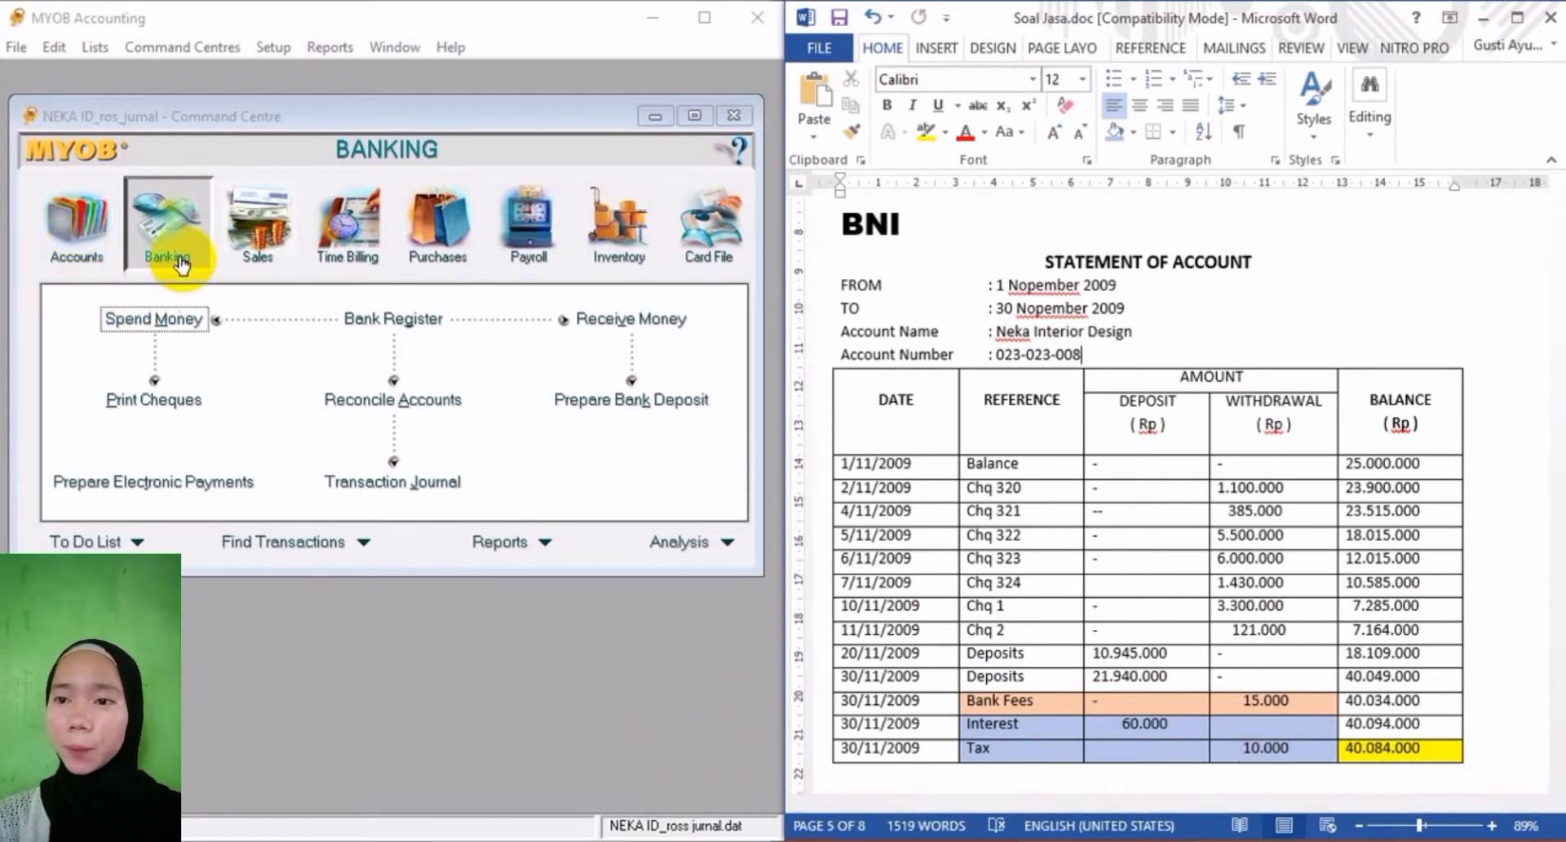
{"action": "left_click", "coordinate": [433, 401]}
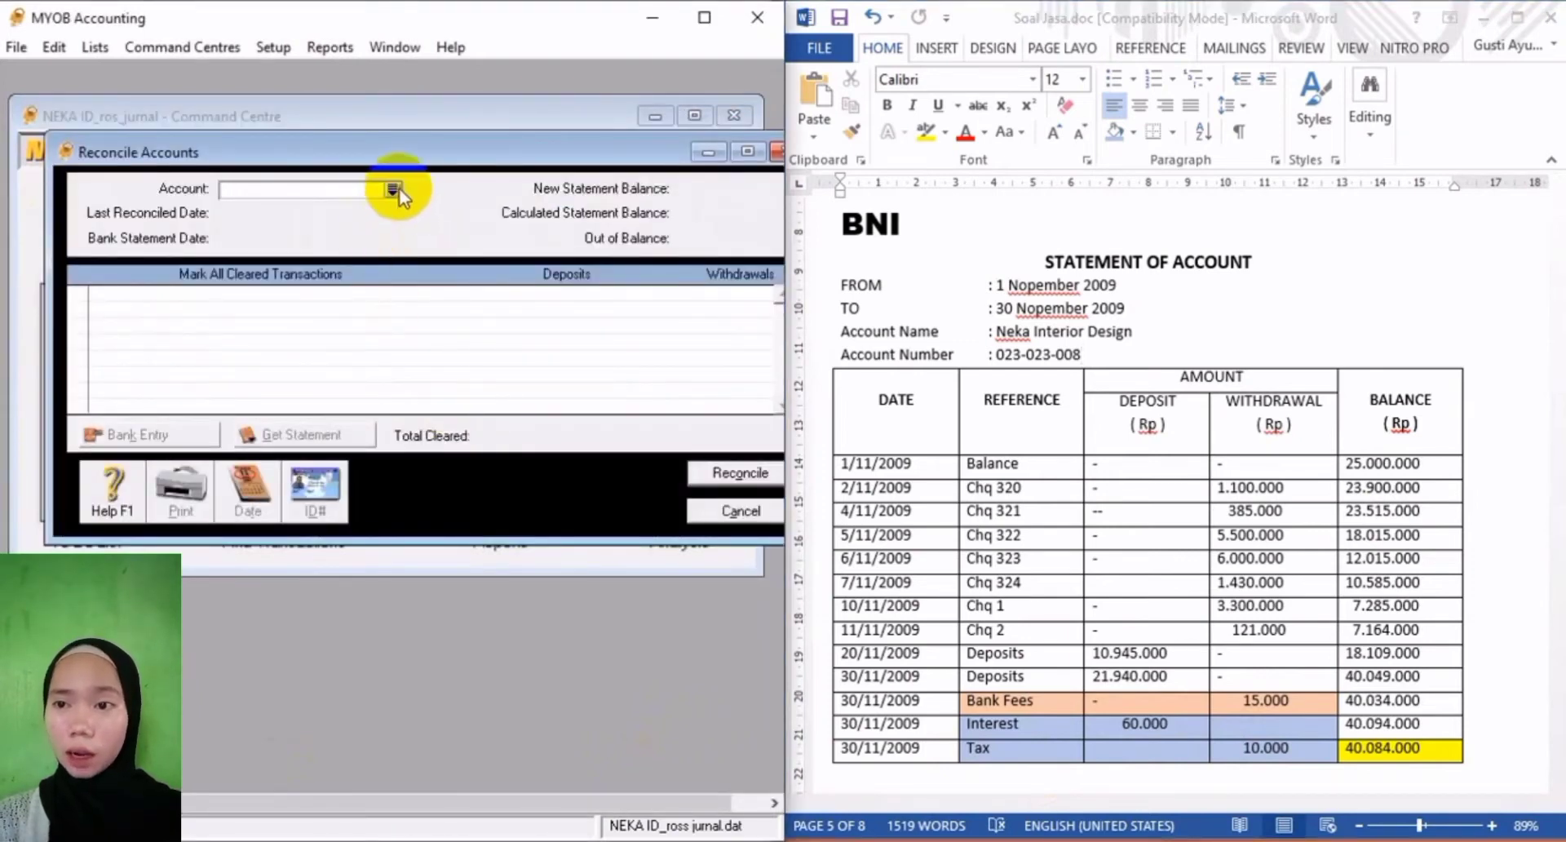
{"action": "left_click", "coordinate": [393, 186]}
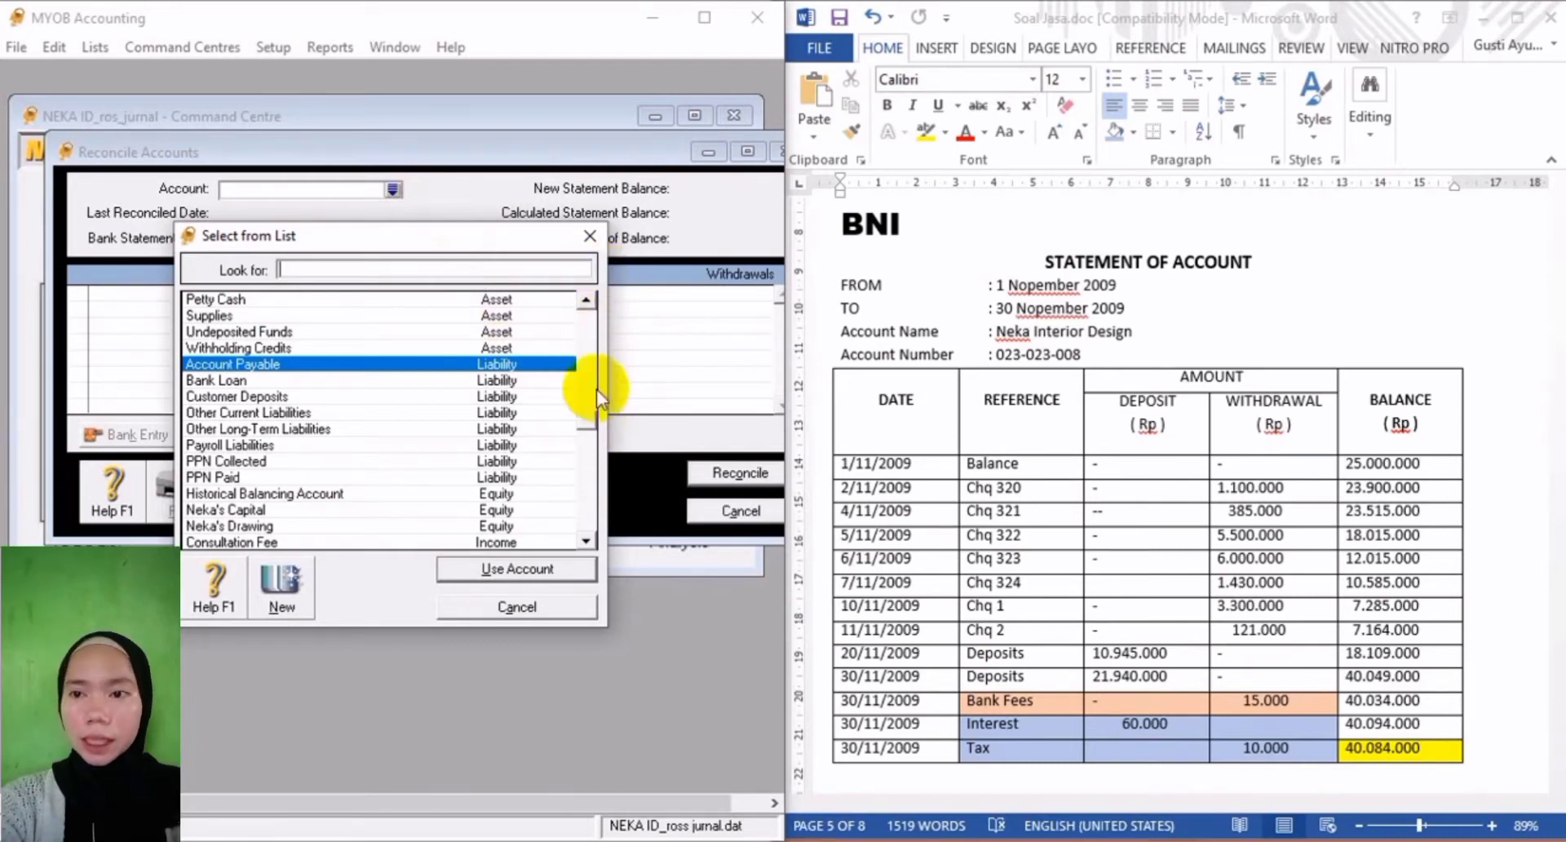
{"action": "left_click", "coordinate": [576, 314]}
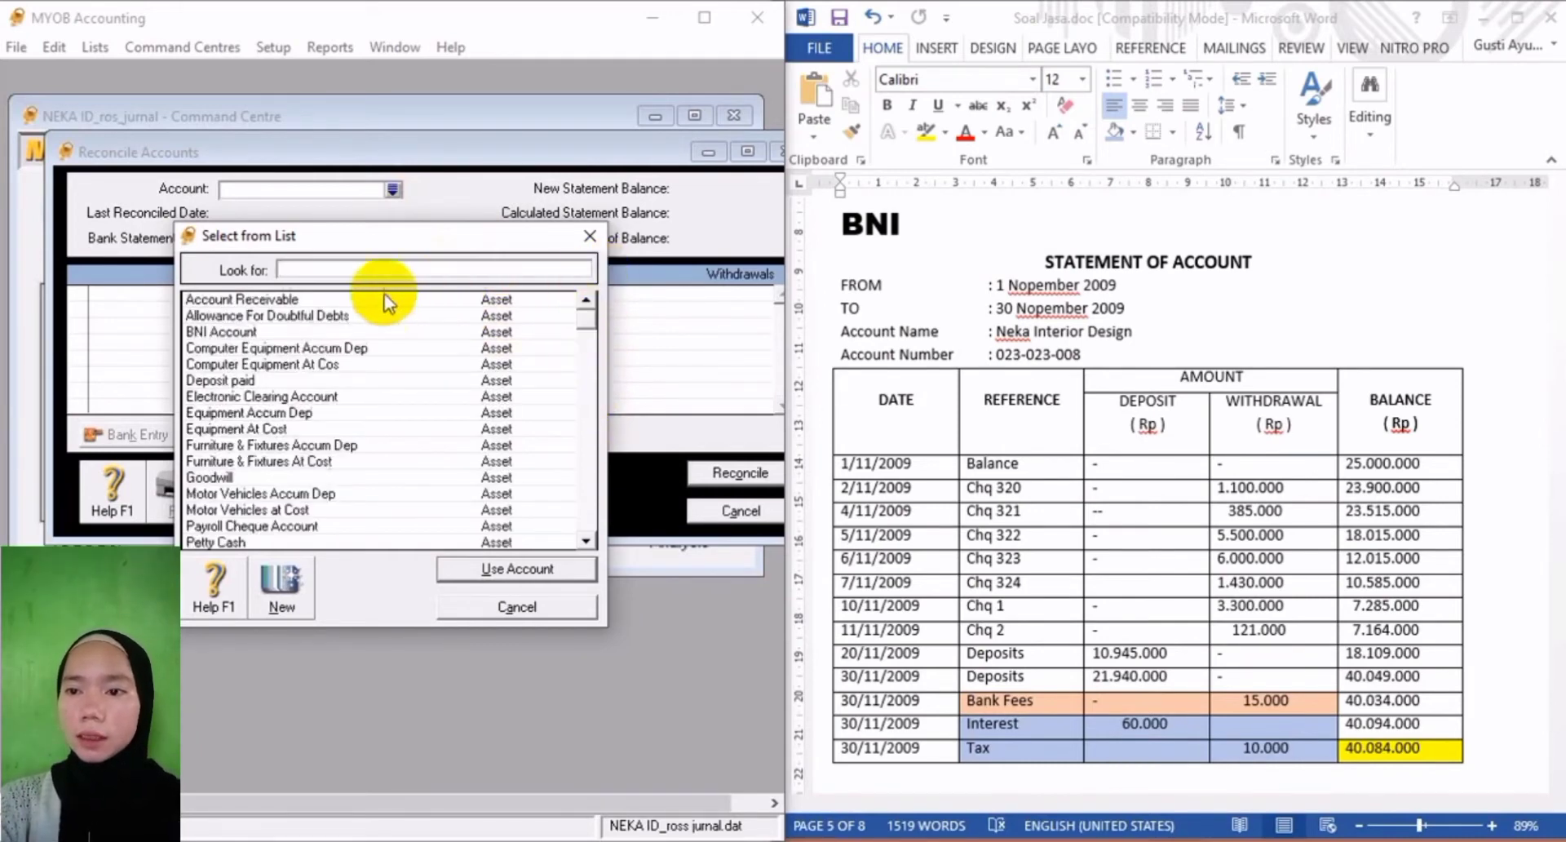
{"action": "left_click", "coordinate": [298, 334]}
{"action": "left_click", "coordinate": [469, 572]}
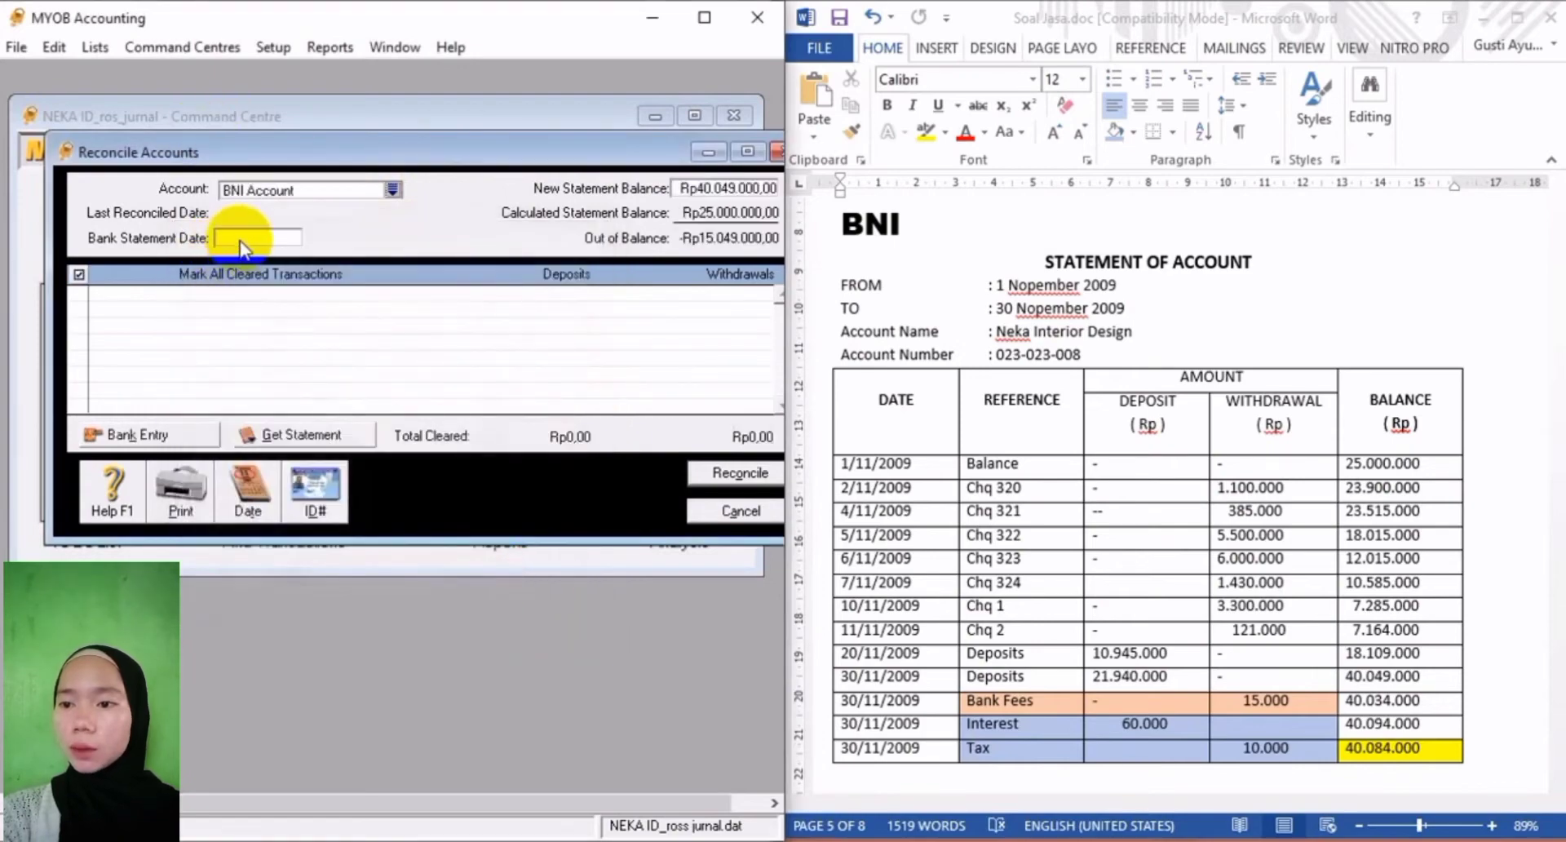
Set the bank statement date to 30/11/2009 for the BNI Account reconciliation.
{"action": "left_click", "coordinate": [242, 238]}
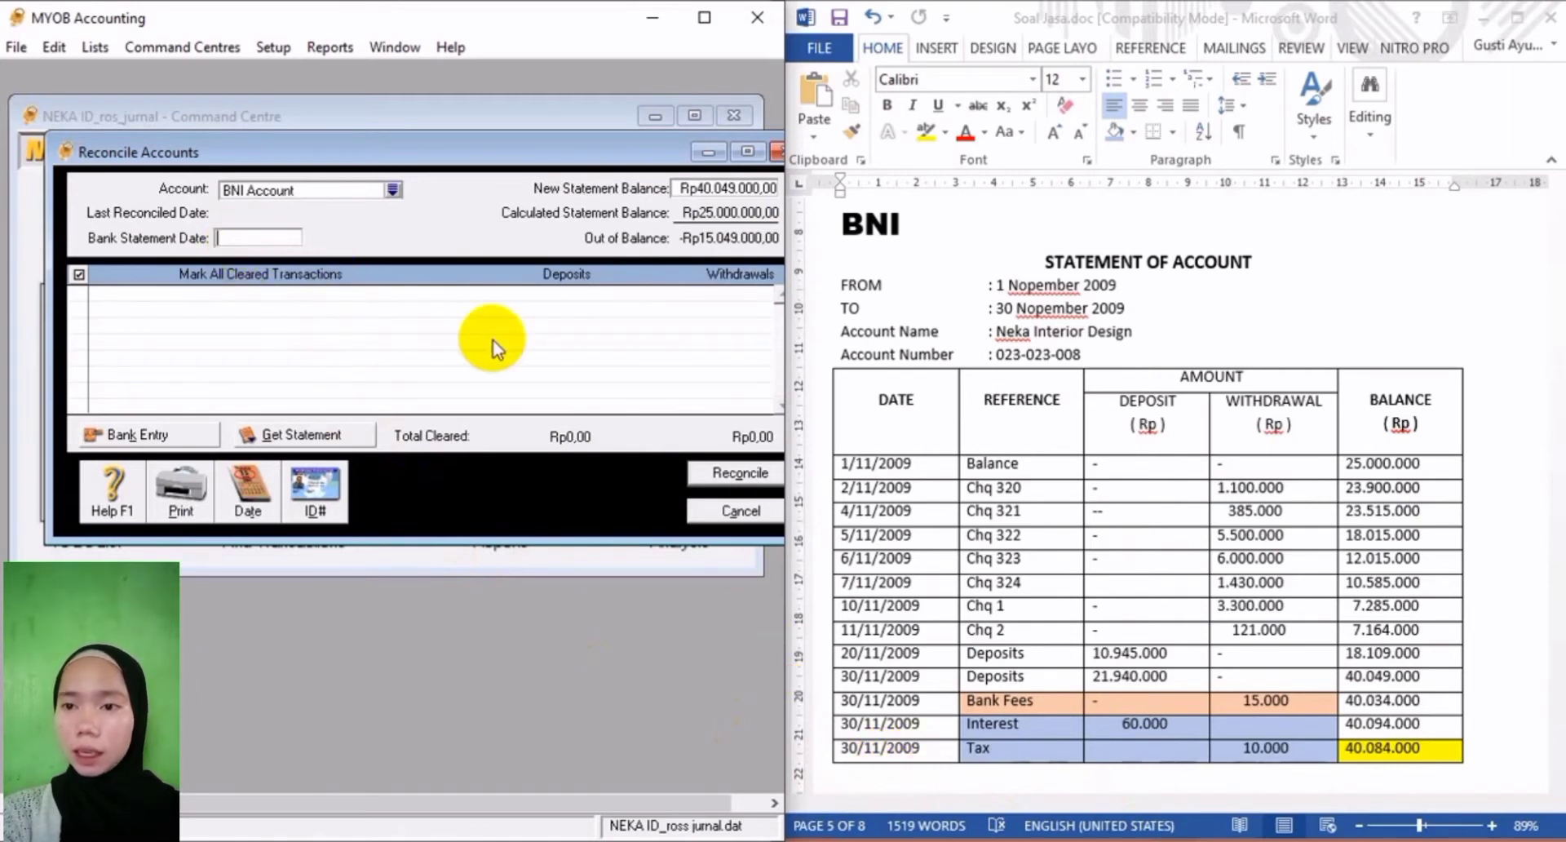
{"action": "type", "text": "30/11"}
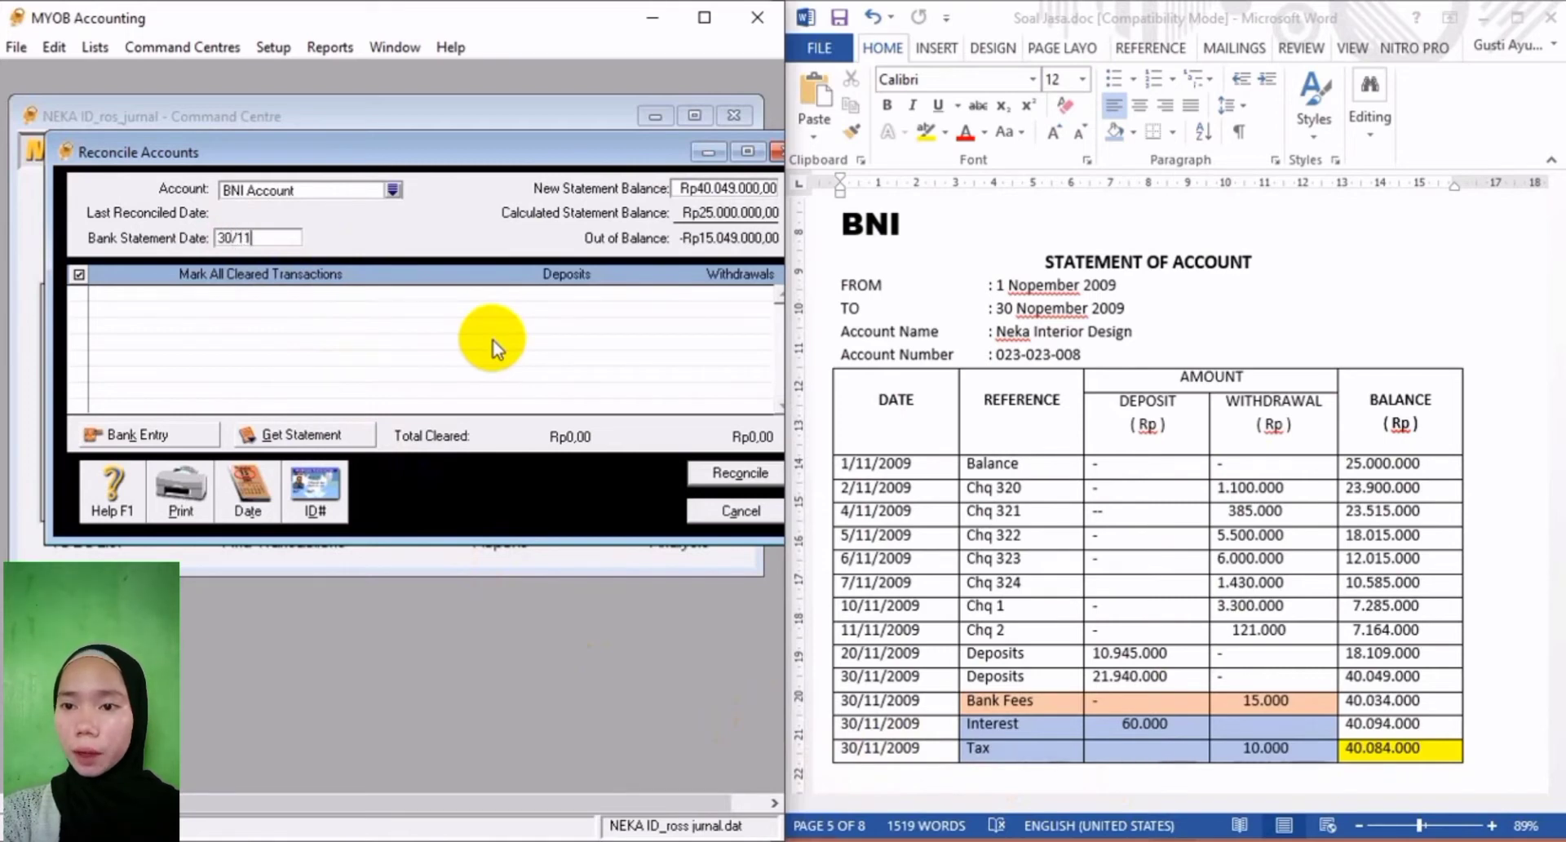
{"action": "type", "text": "/2009"}
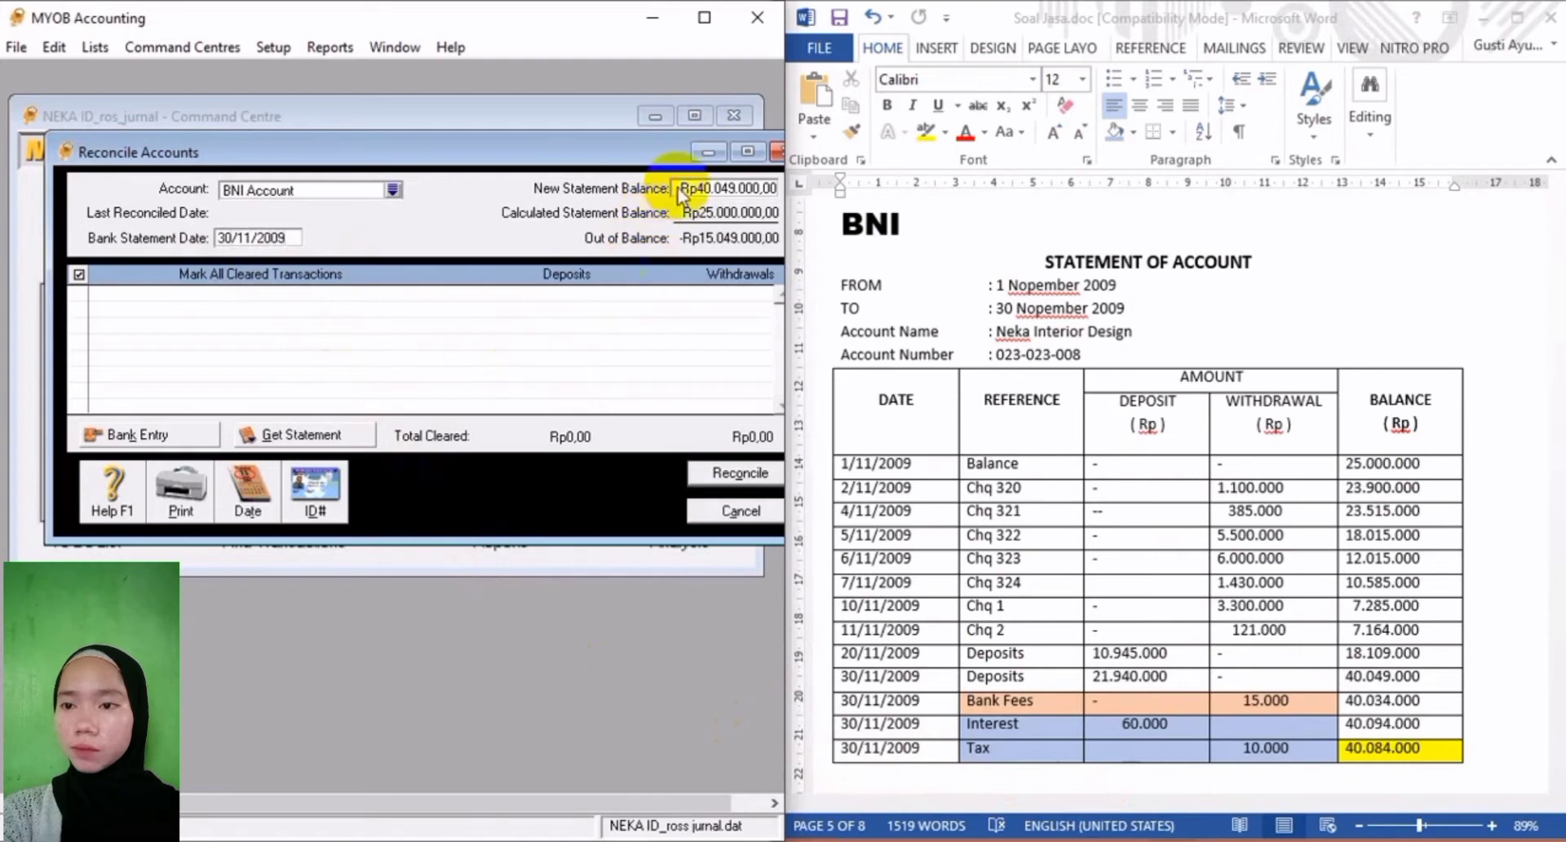
{"action": "key", "text": "Tab"}
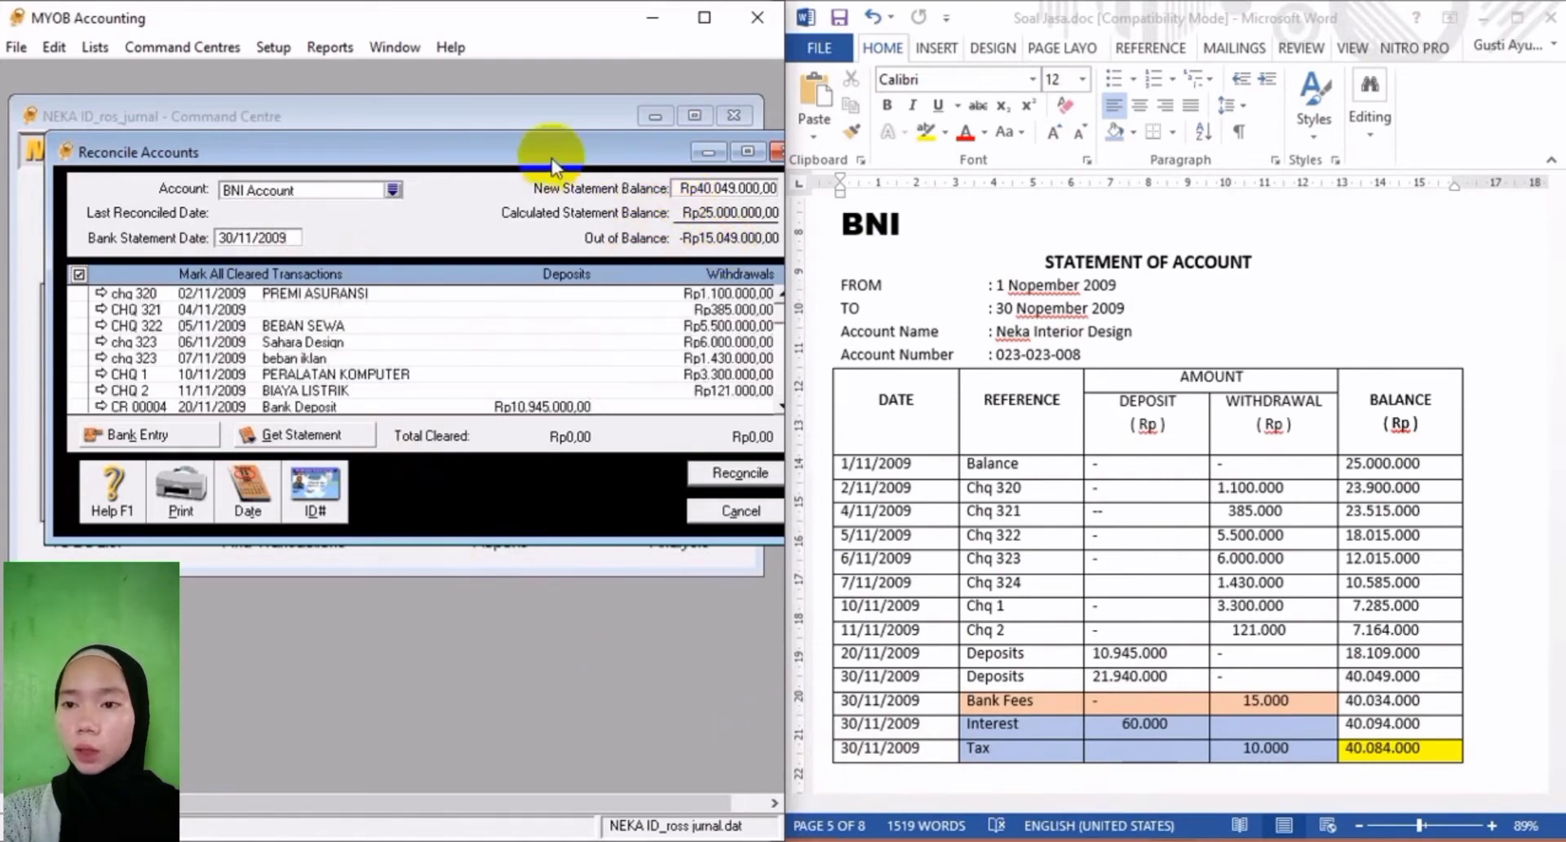
Maximize the Reconcile Accounts window and set the new statement balance to Rp40.084.000.
{"action": "left_click_drag", "start_coordinate": [542, 152], "coordinate": [497, 132]}
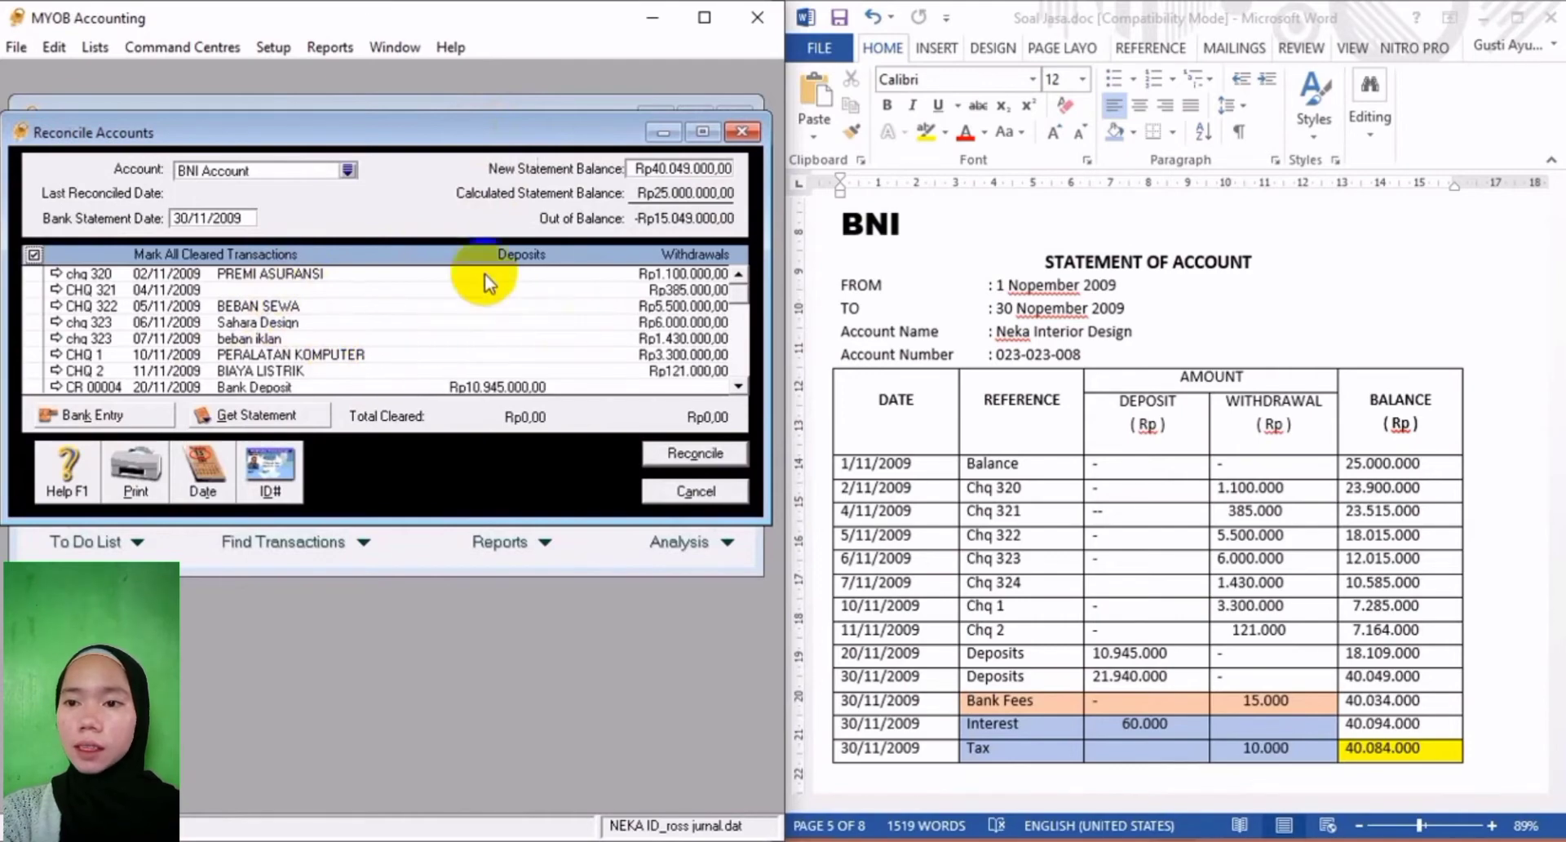
{"action": "left_click", "coordinate": [701, 133]}
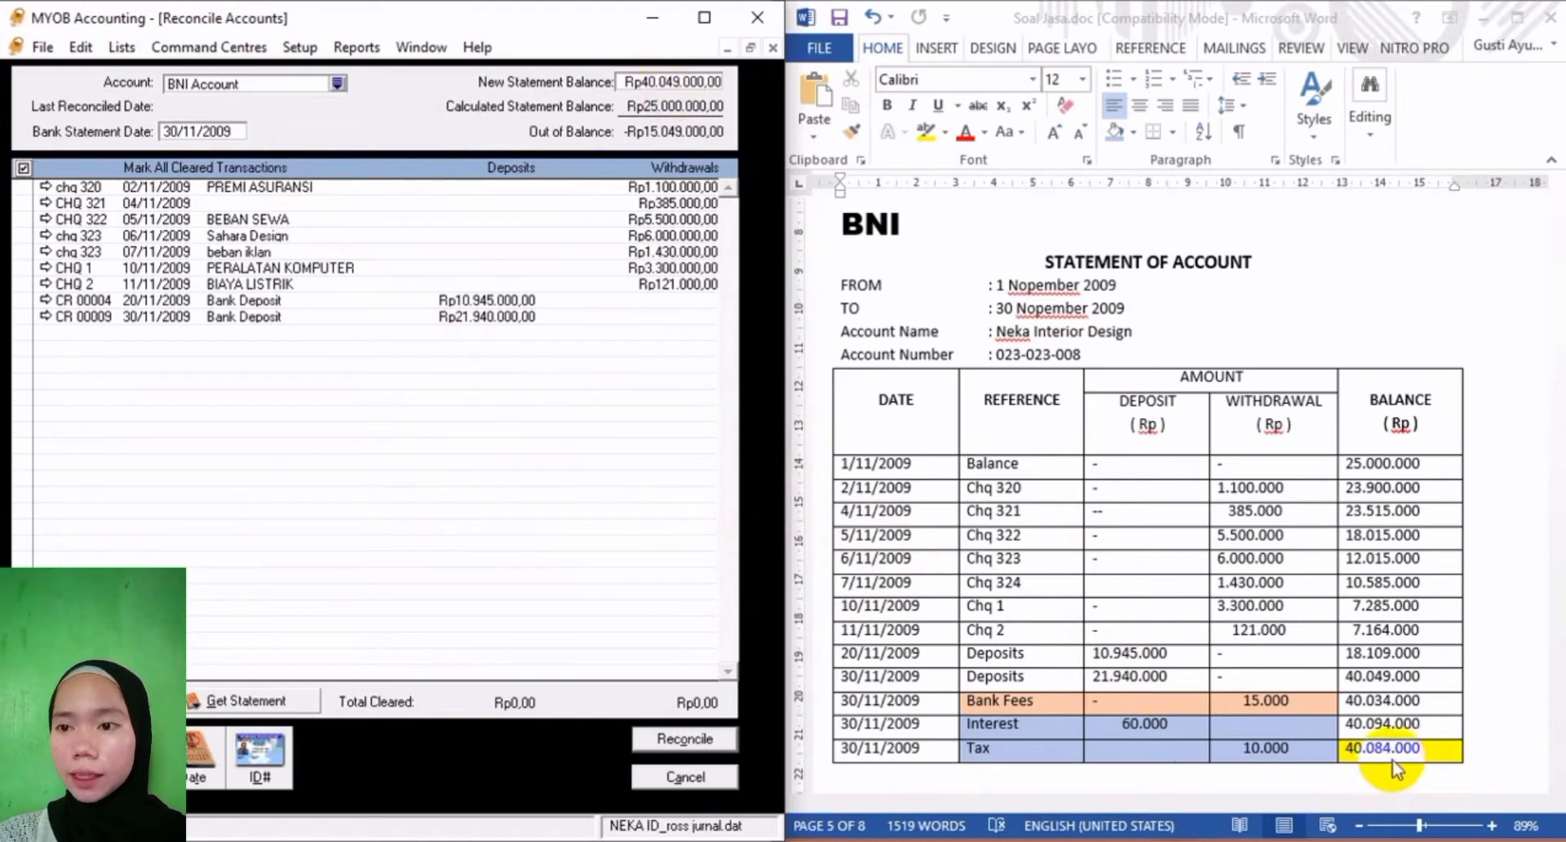
{"action": "left_click", "coordinate": [665, 81]}
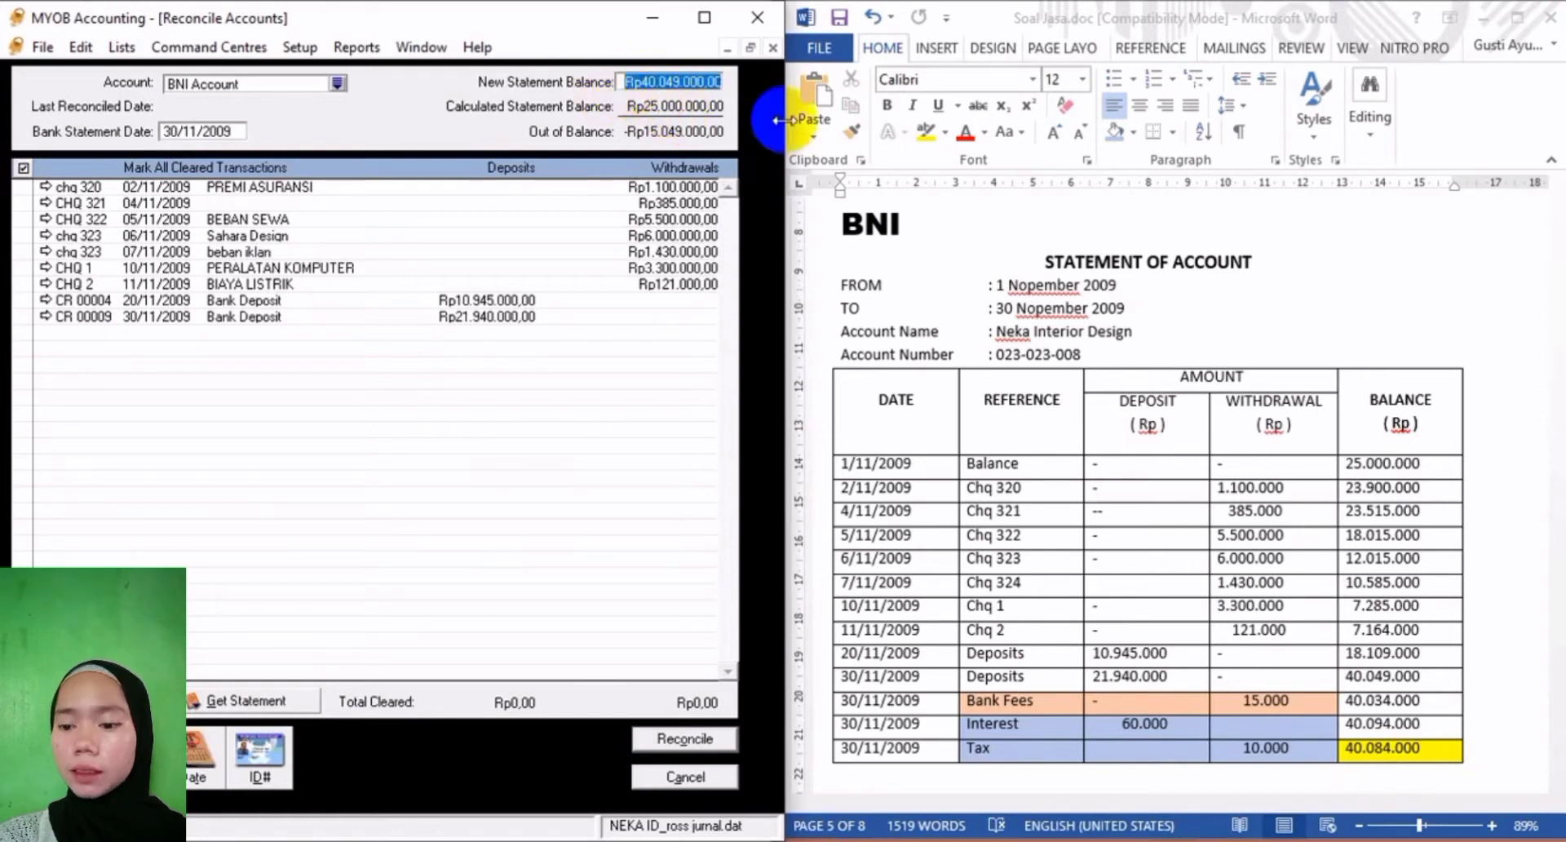
{"action": "type", "text": "40"}
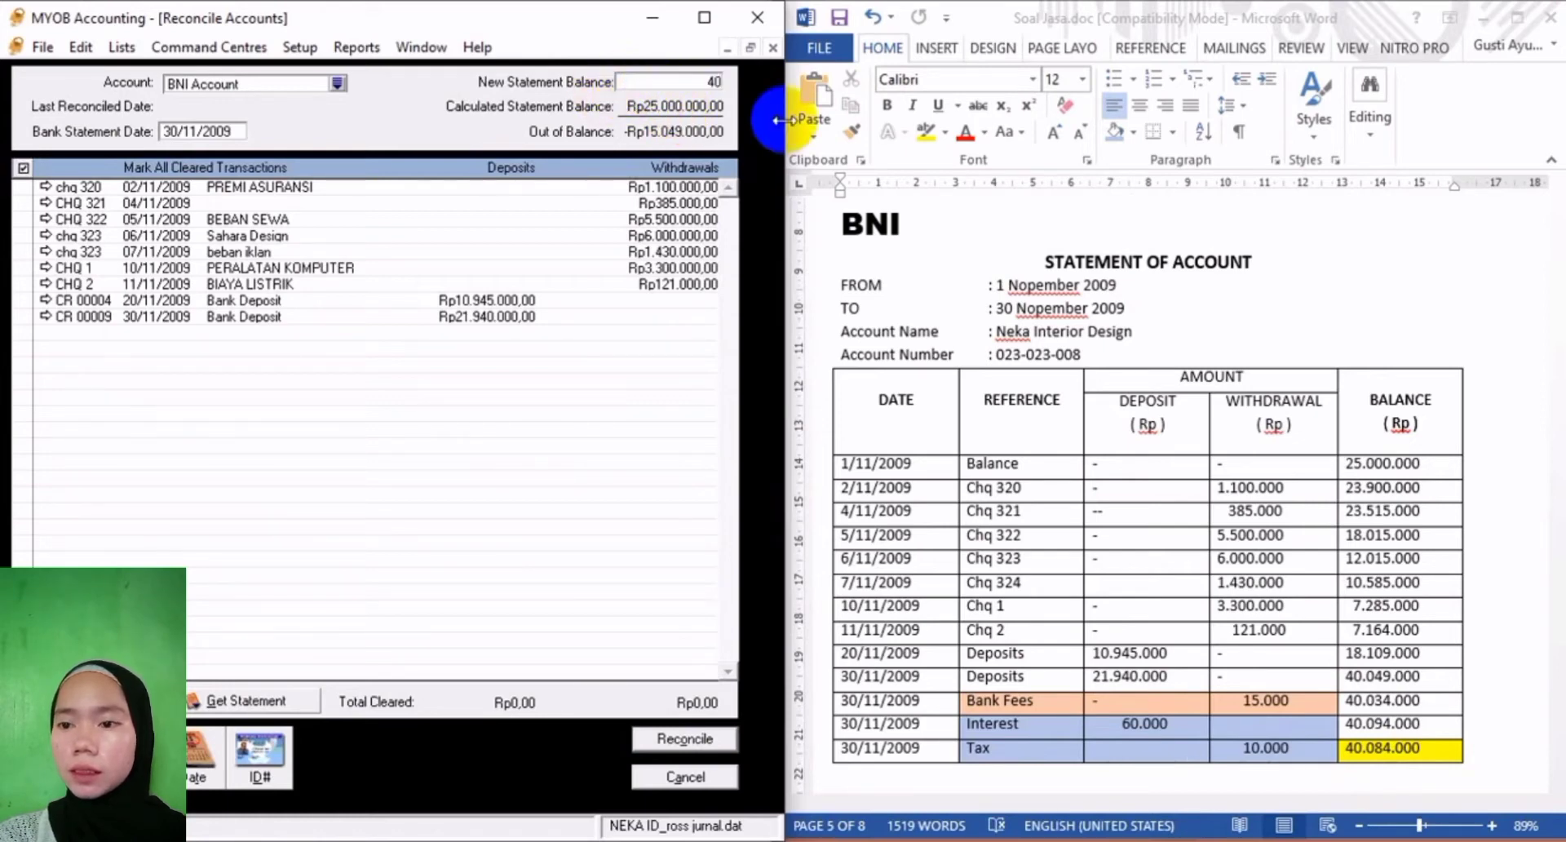
{"action": "type", "text": "08"}
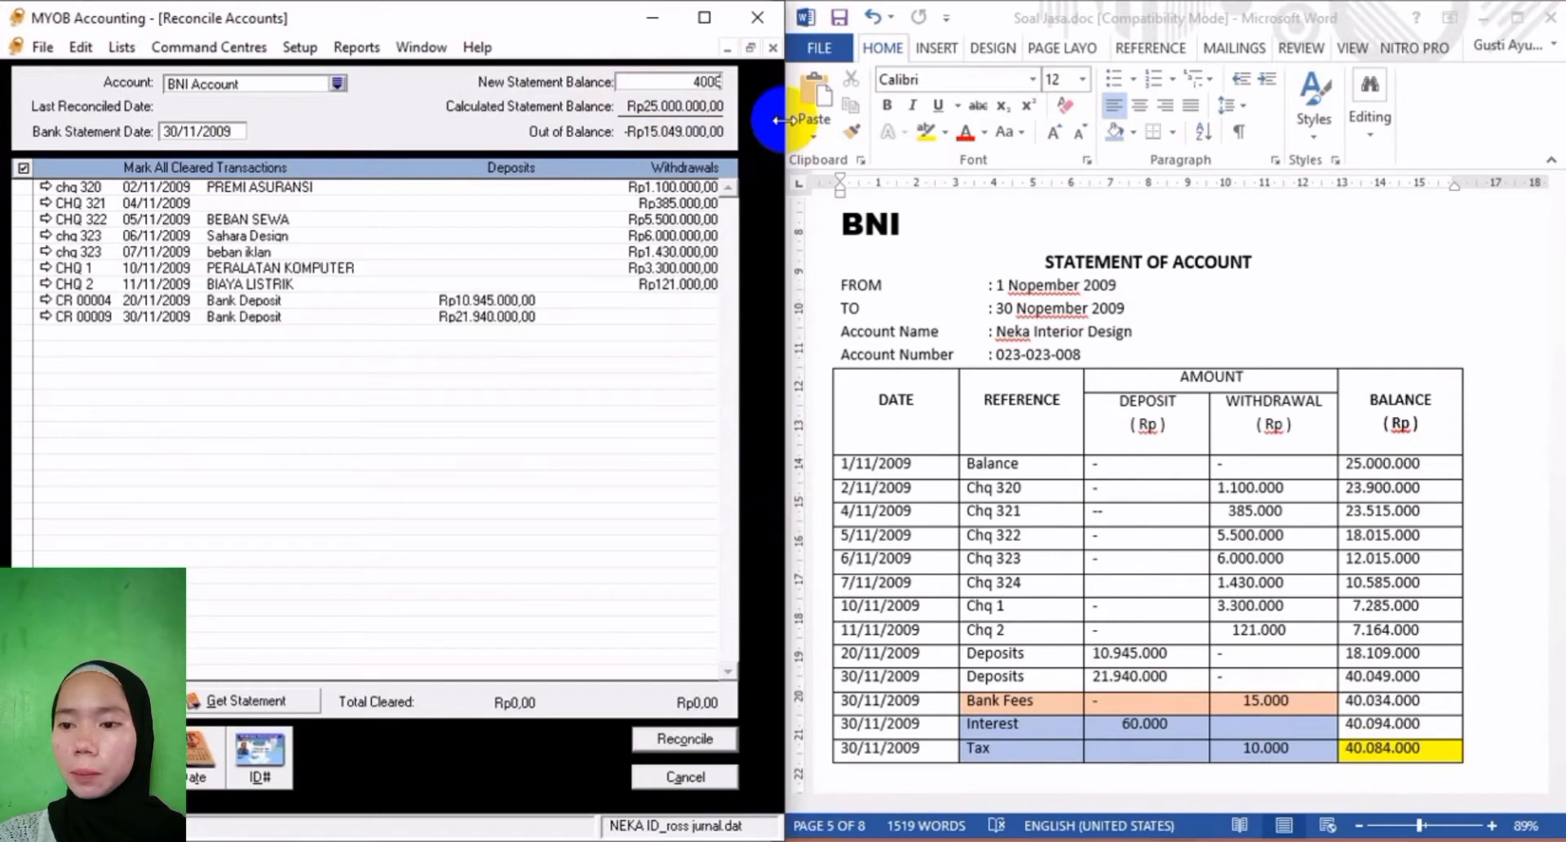
{"action": "type", "text": "4000"}
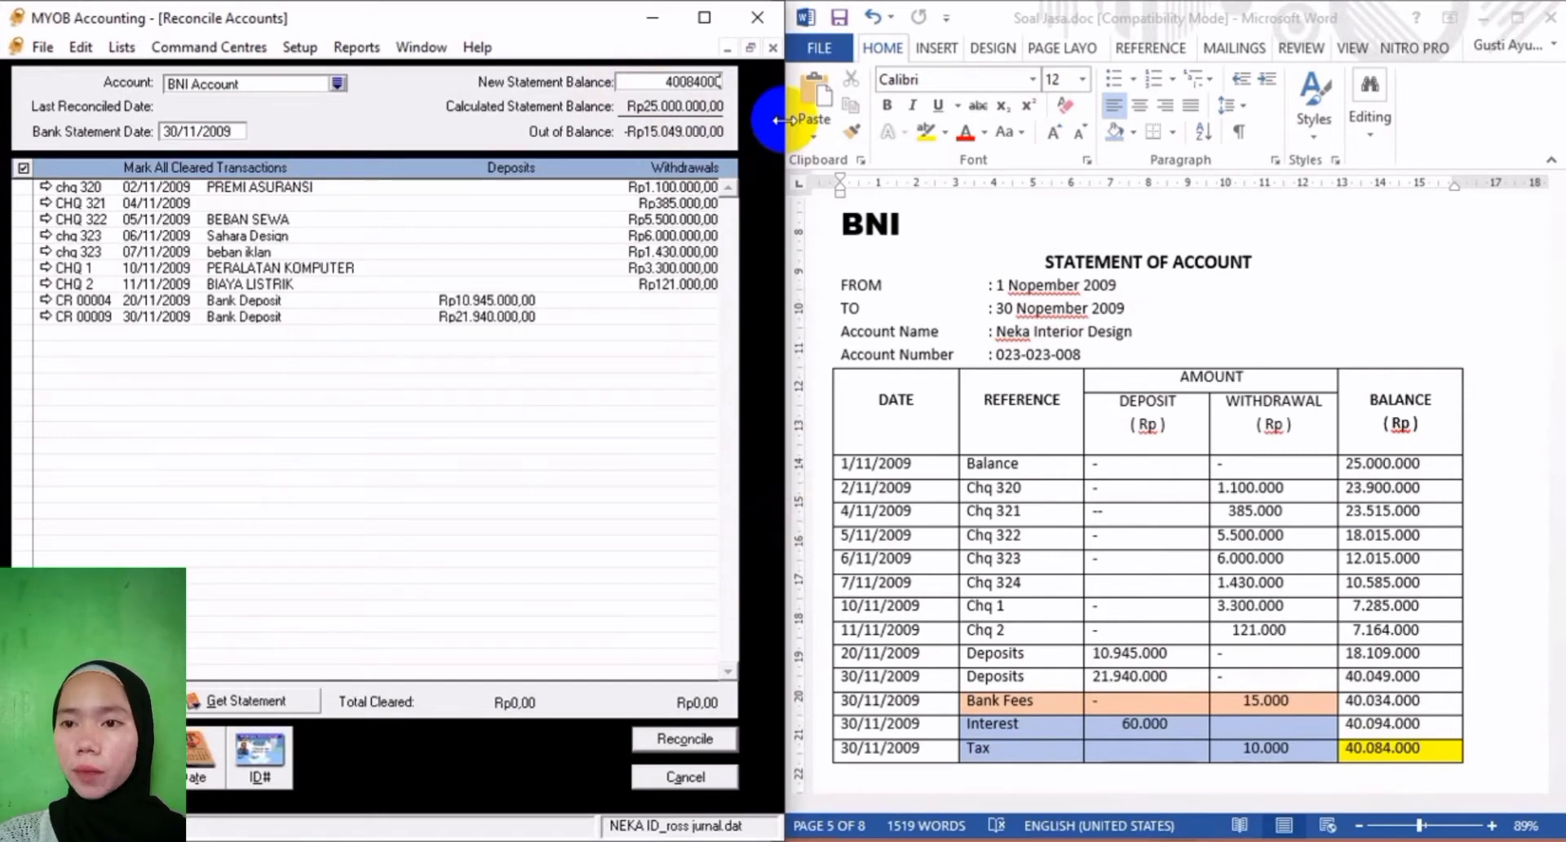
{"action": "key", "text": "Tab"}
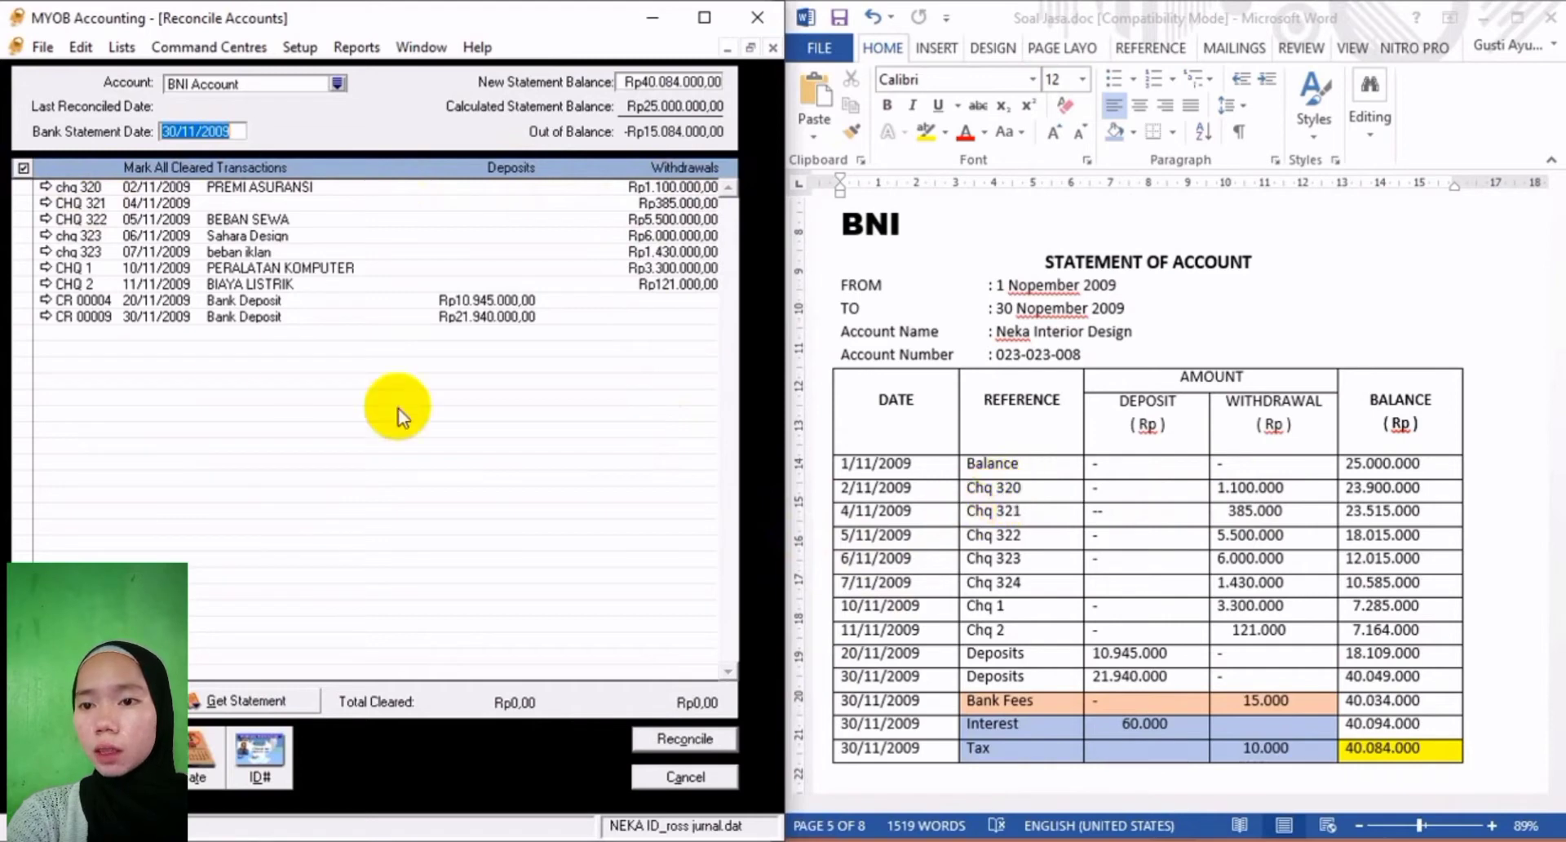
Mark the seven cheque withdrawals from 02/11 to 11/11/2009 and the bank deposits of 20/11 and 30/11/2009 as cleared.
{"action": "left_click", "coordinate": [22, 187]}
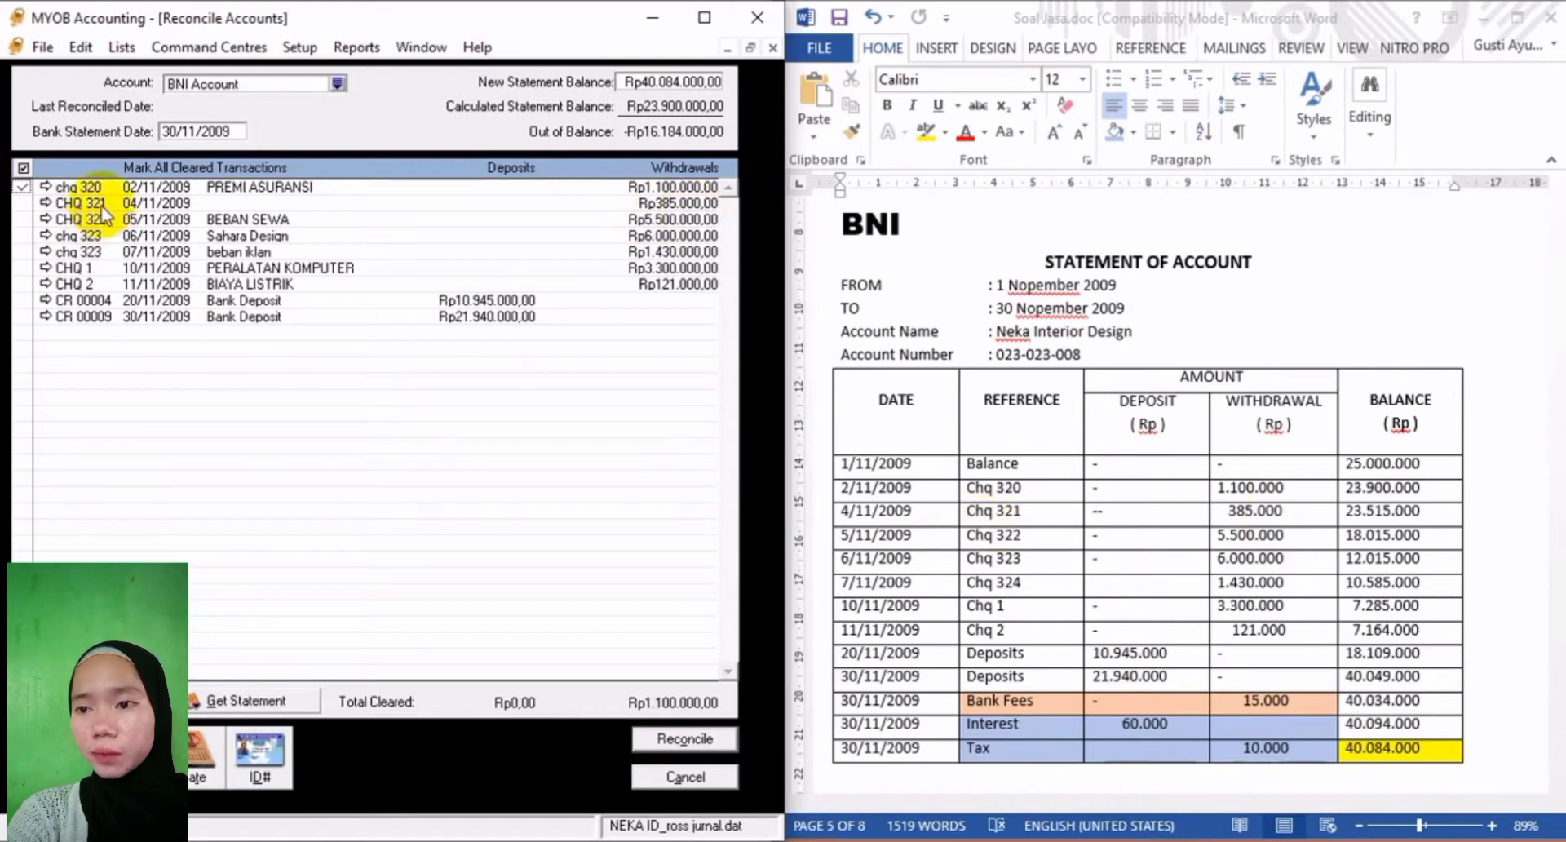
{"action": "left_click", "coordinate": [22, 202]}
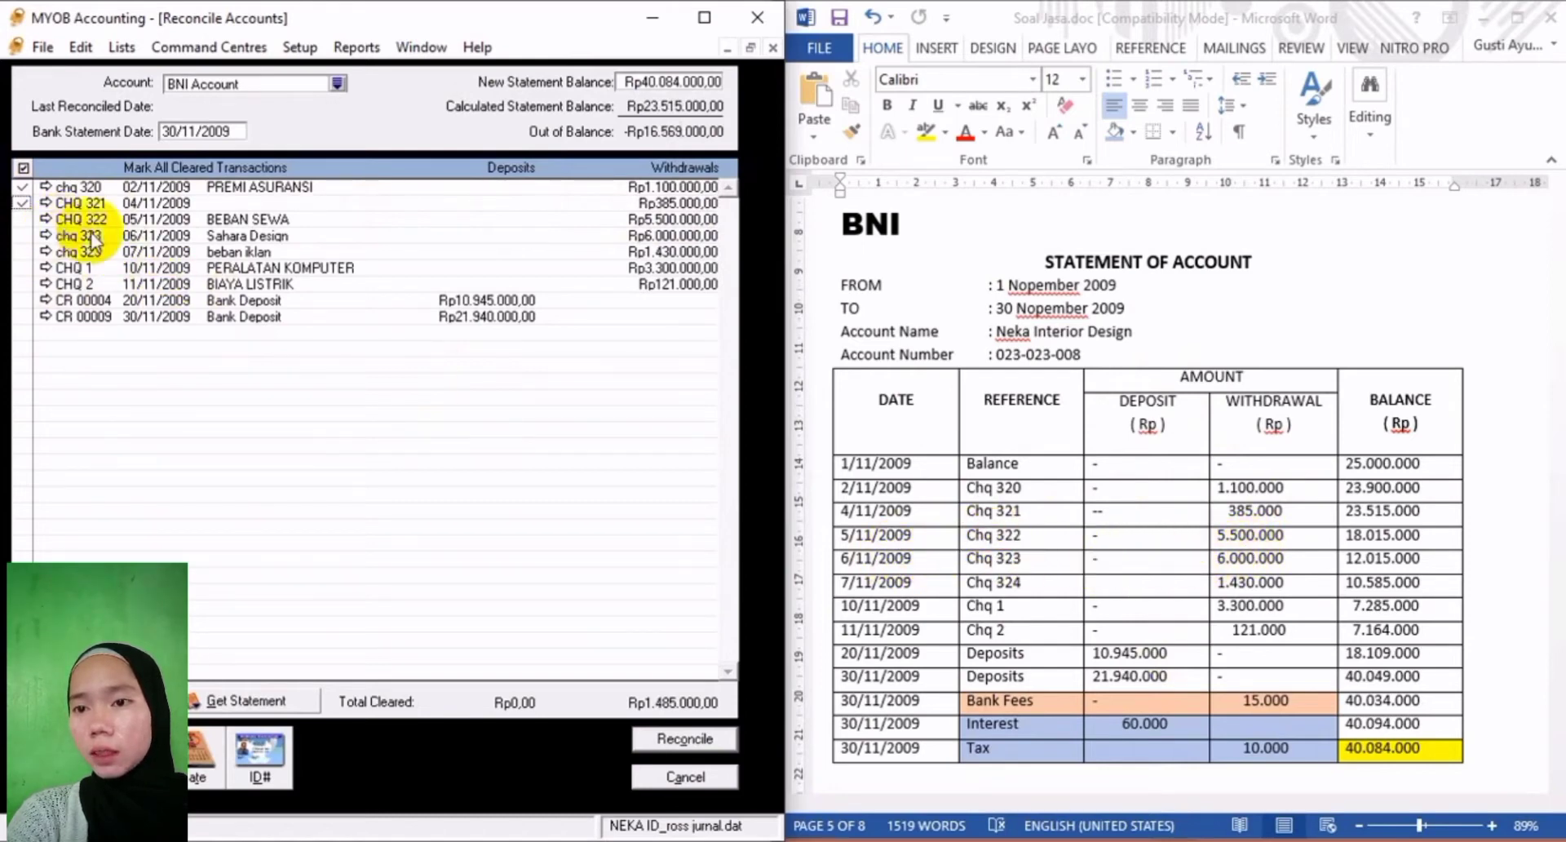
{"action": "left_click", "coordinate": [22, 218]}
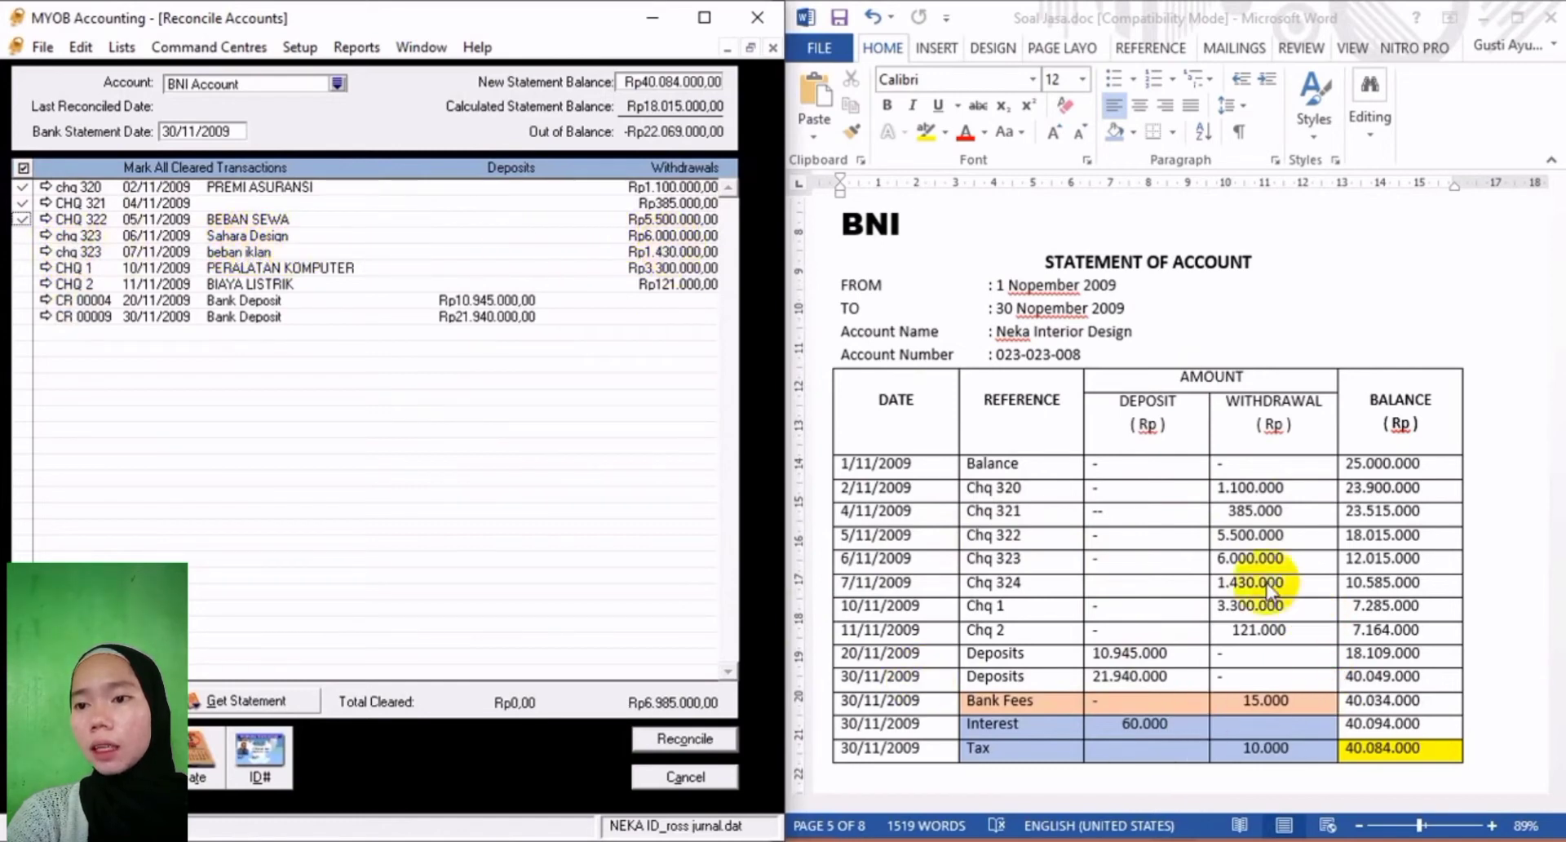
{"action": "left_click", "coordinate": [19, 235]}
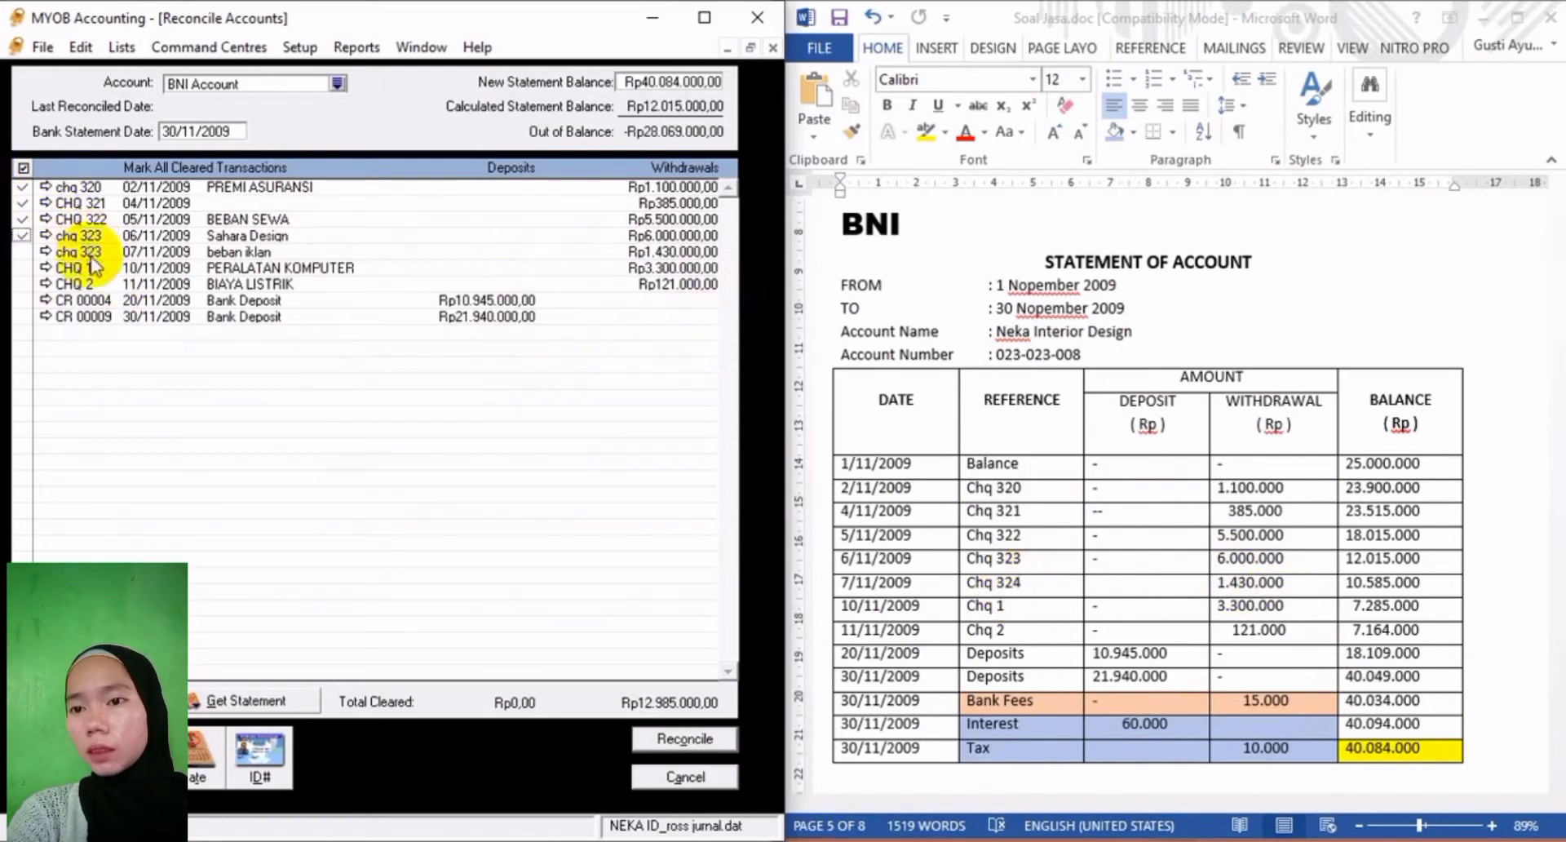
{"action": "left_click", "coordinate": [22, 251]}
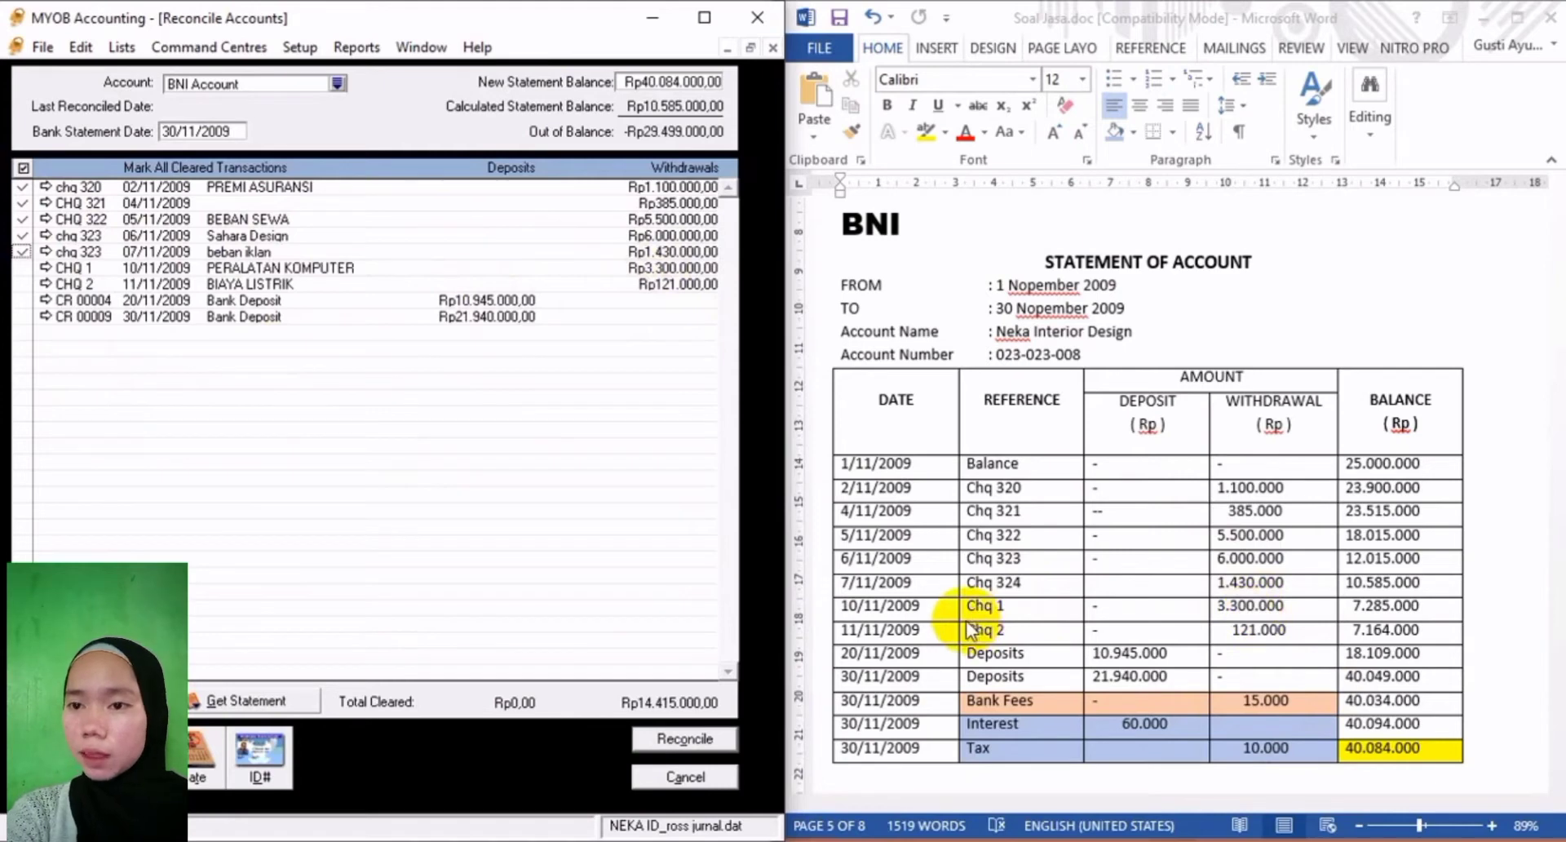
{"action": "left_click", "coordinate": [22, 268]}
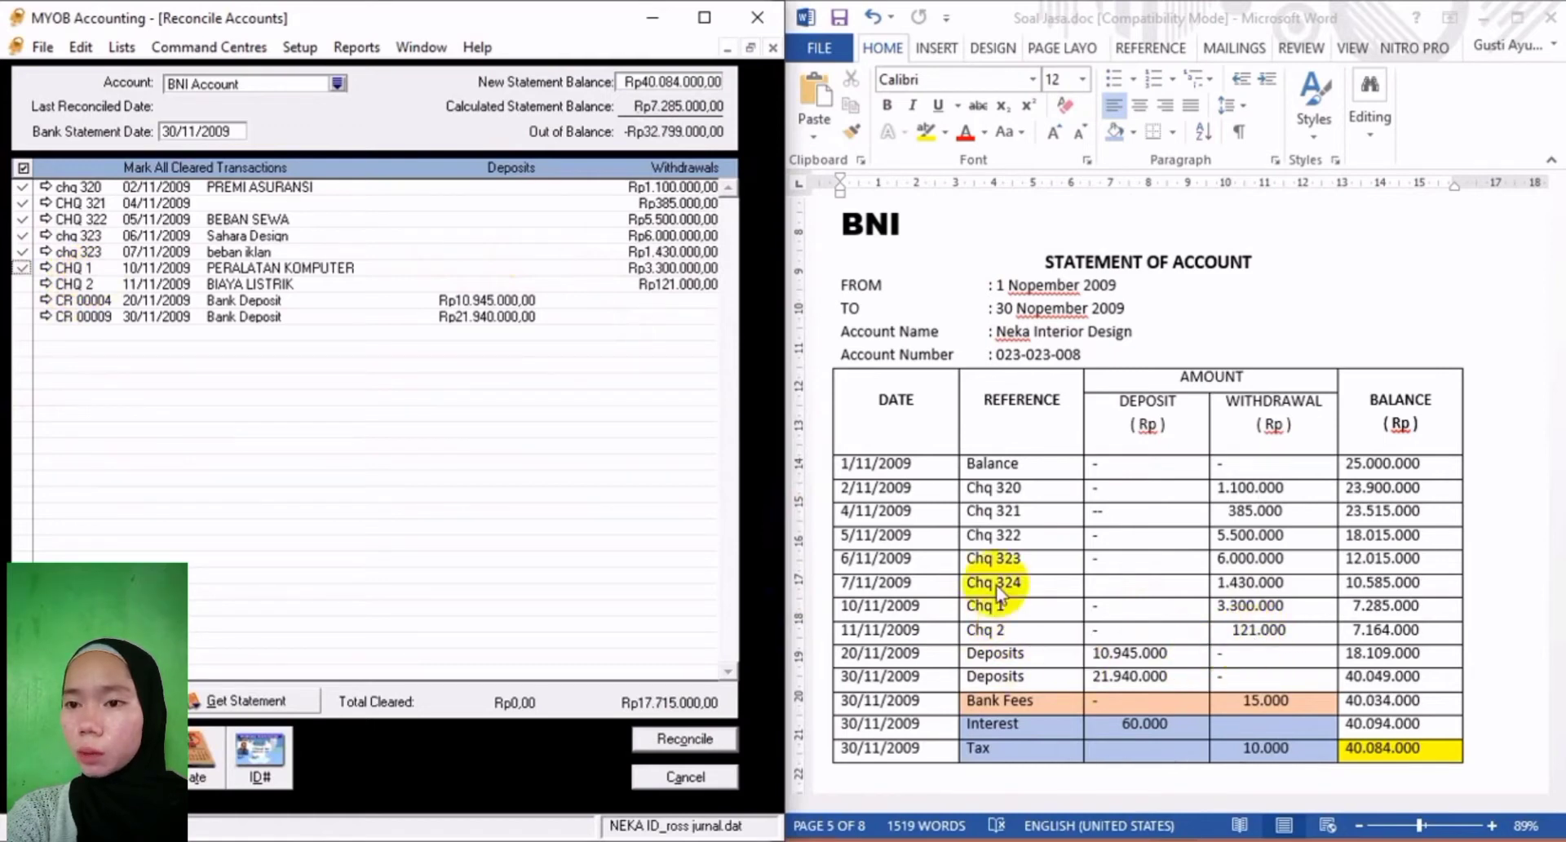
{"action": "left_click", "coordinate": [23, 284]}
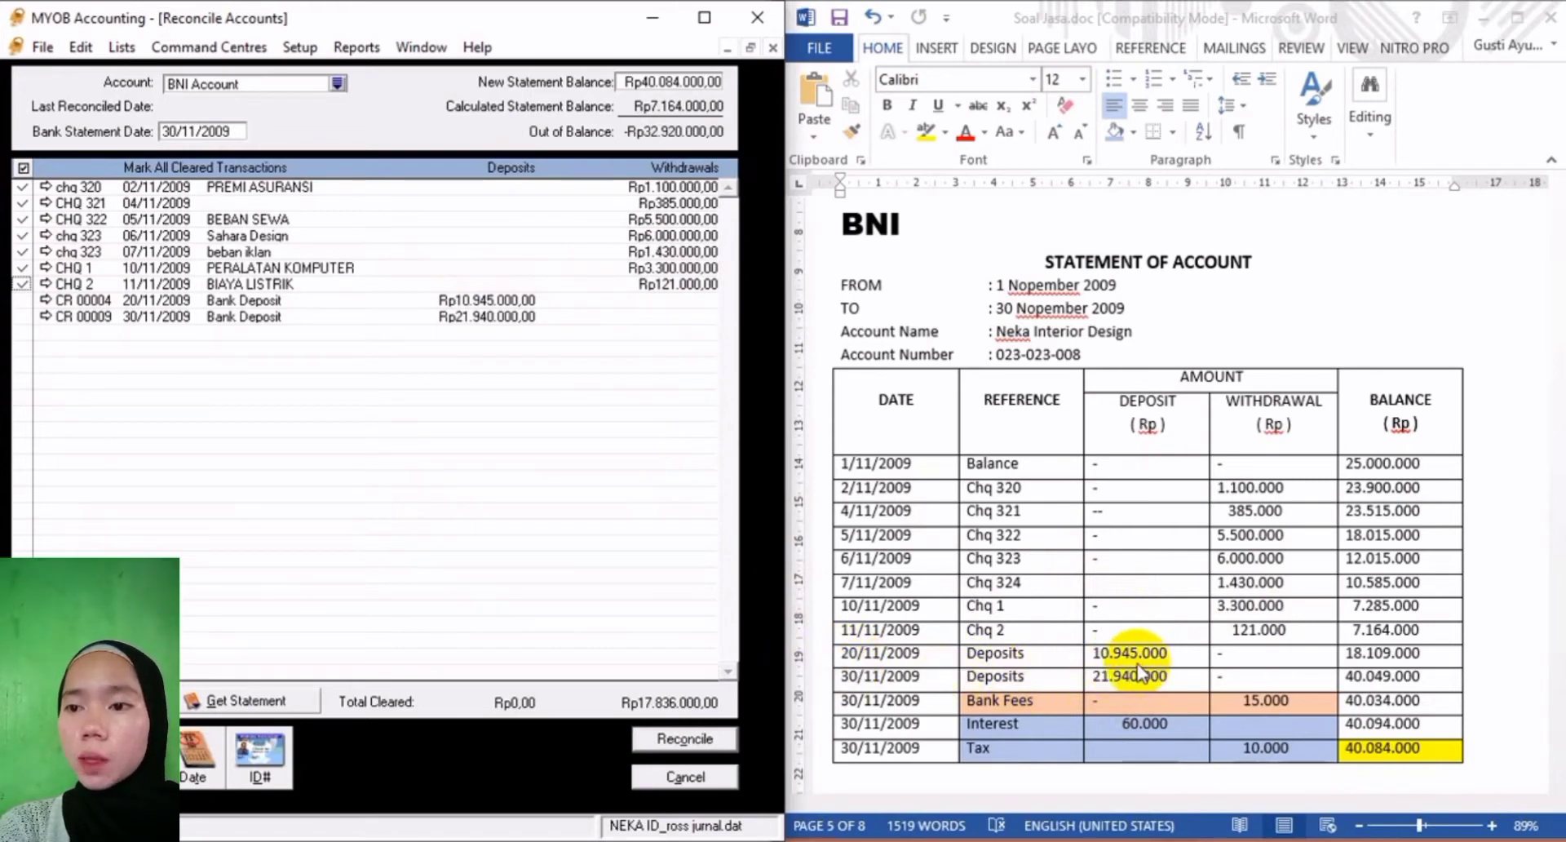
{"action": "left_click", "coordinate": [22, 300]}
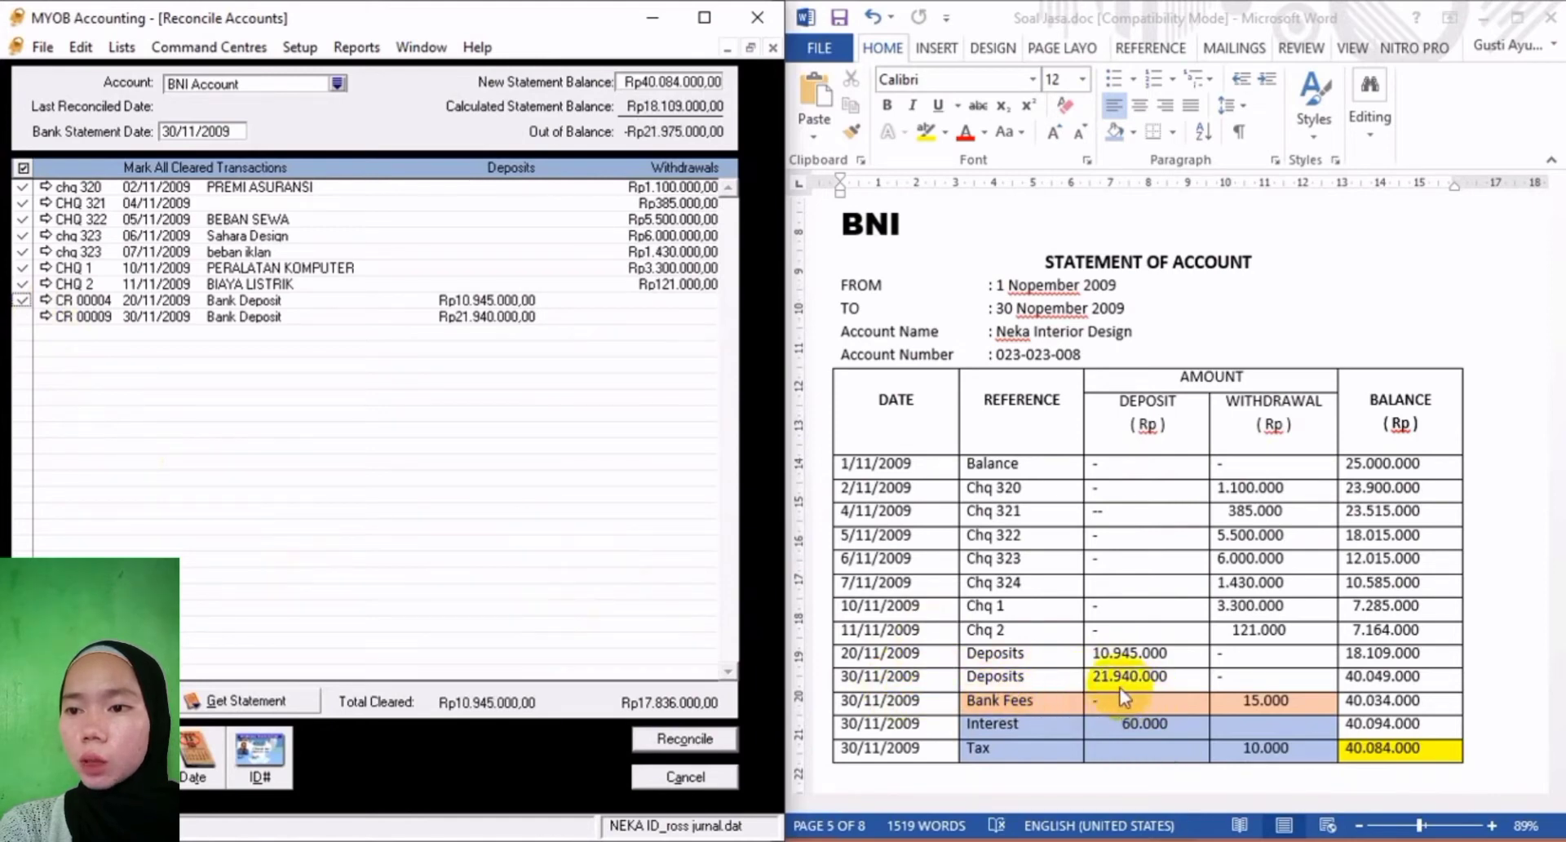
{"action": "left_click", "coordinate": [22, 316]}
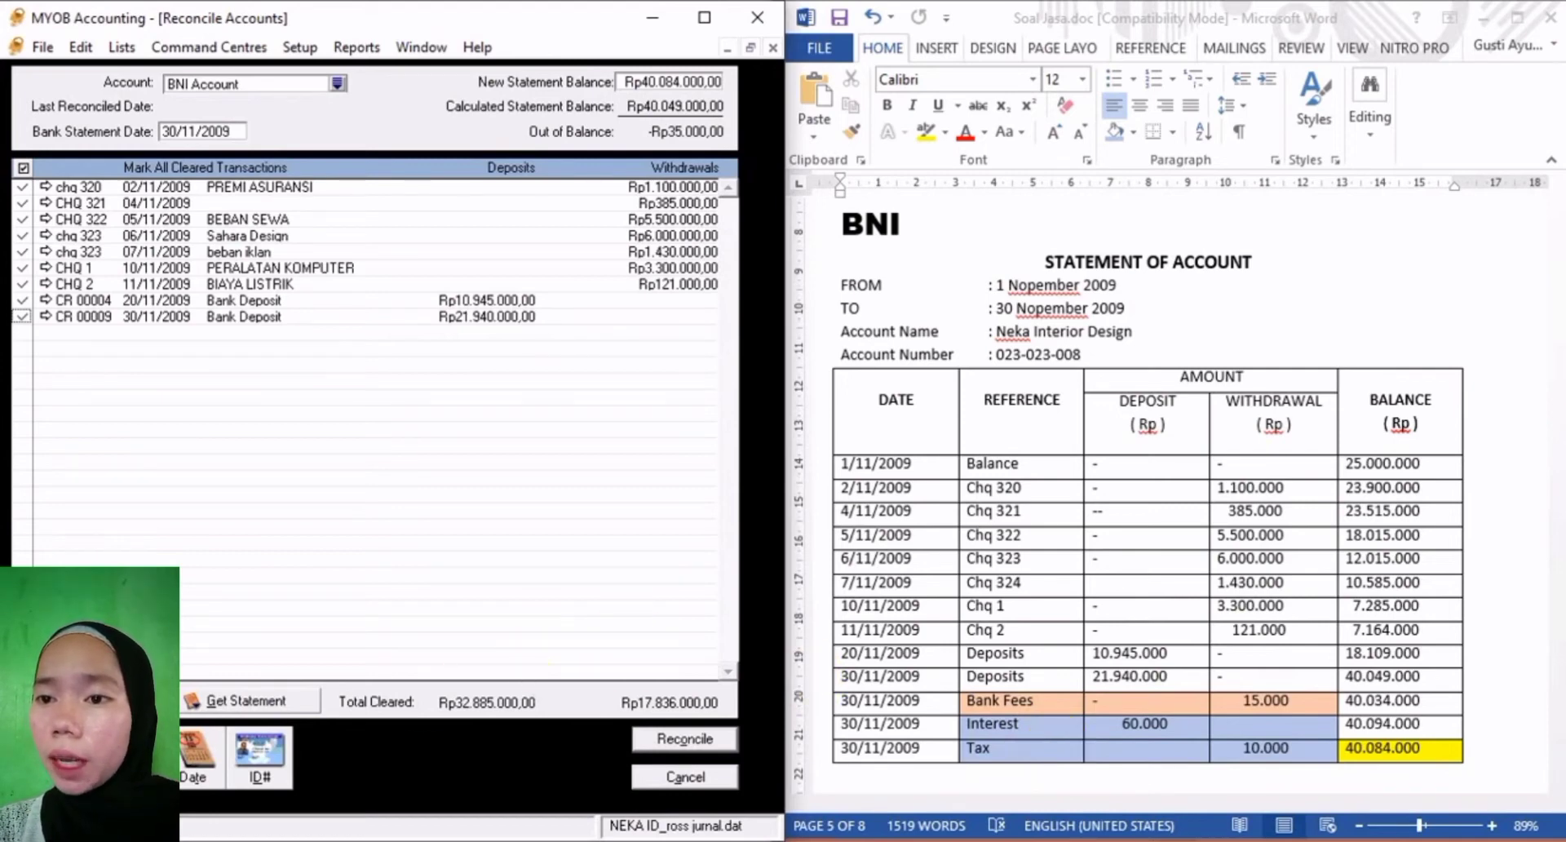
Start a bank entry for the BNI Account with a service charge of Rp15.000 and tax code N-T.
{"action": "left_click", "coordinate": [127, 758]}
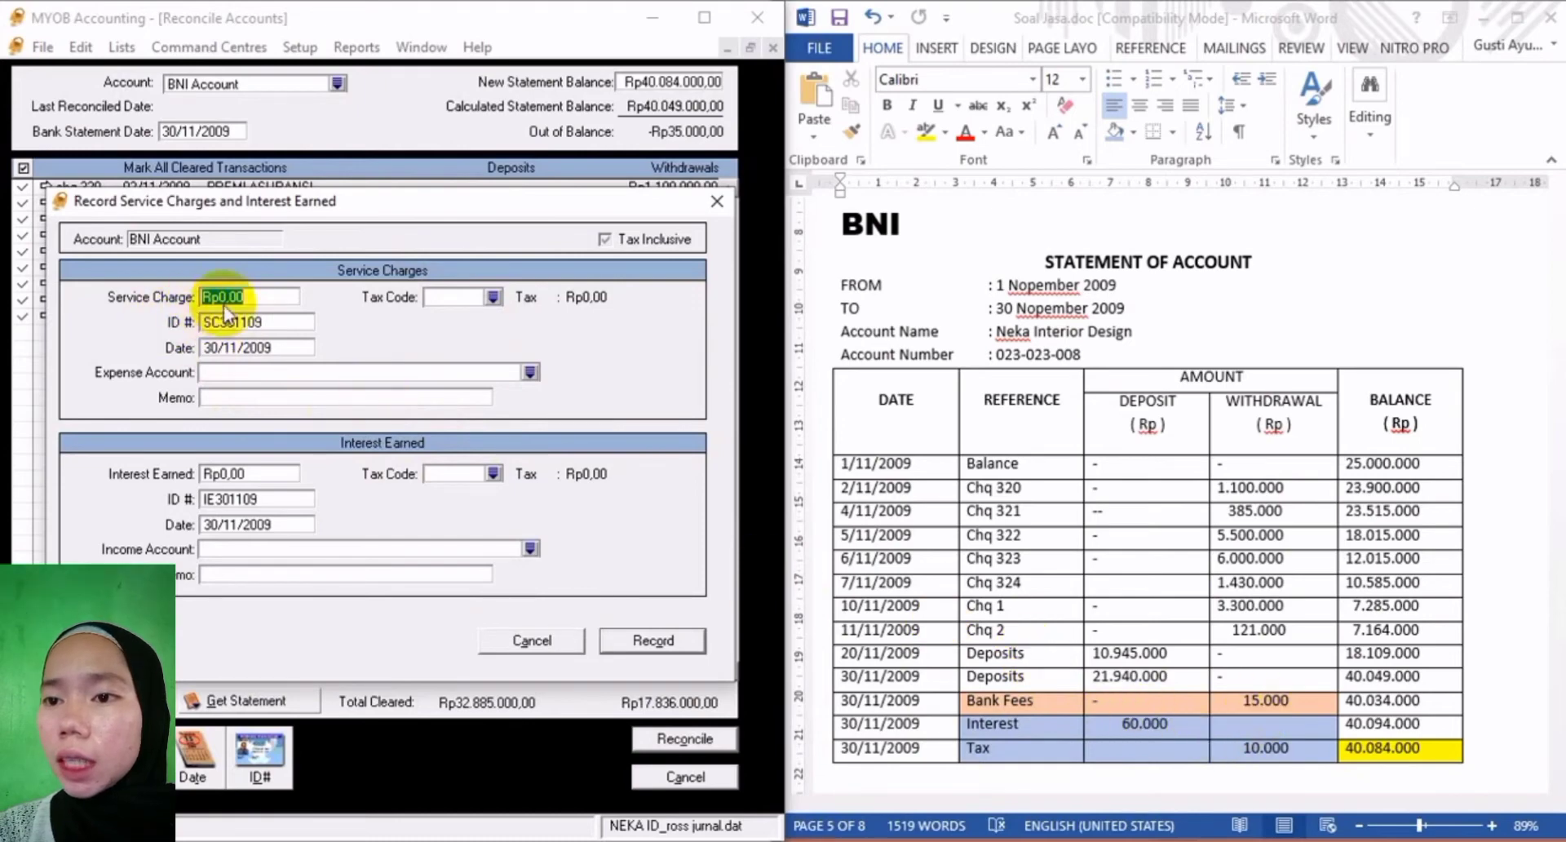
{"action": "type", "text": "1"}
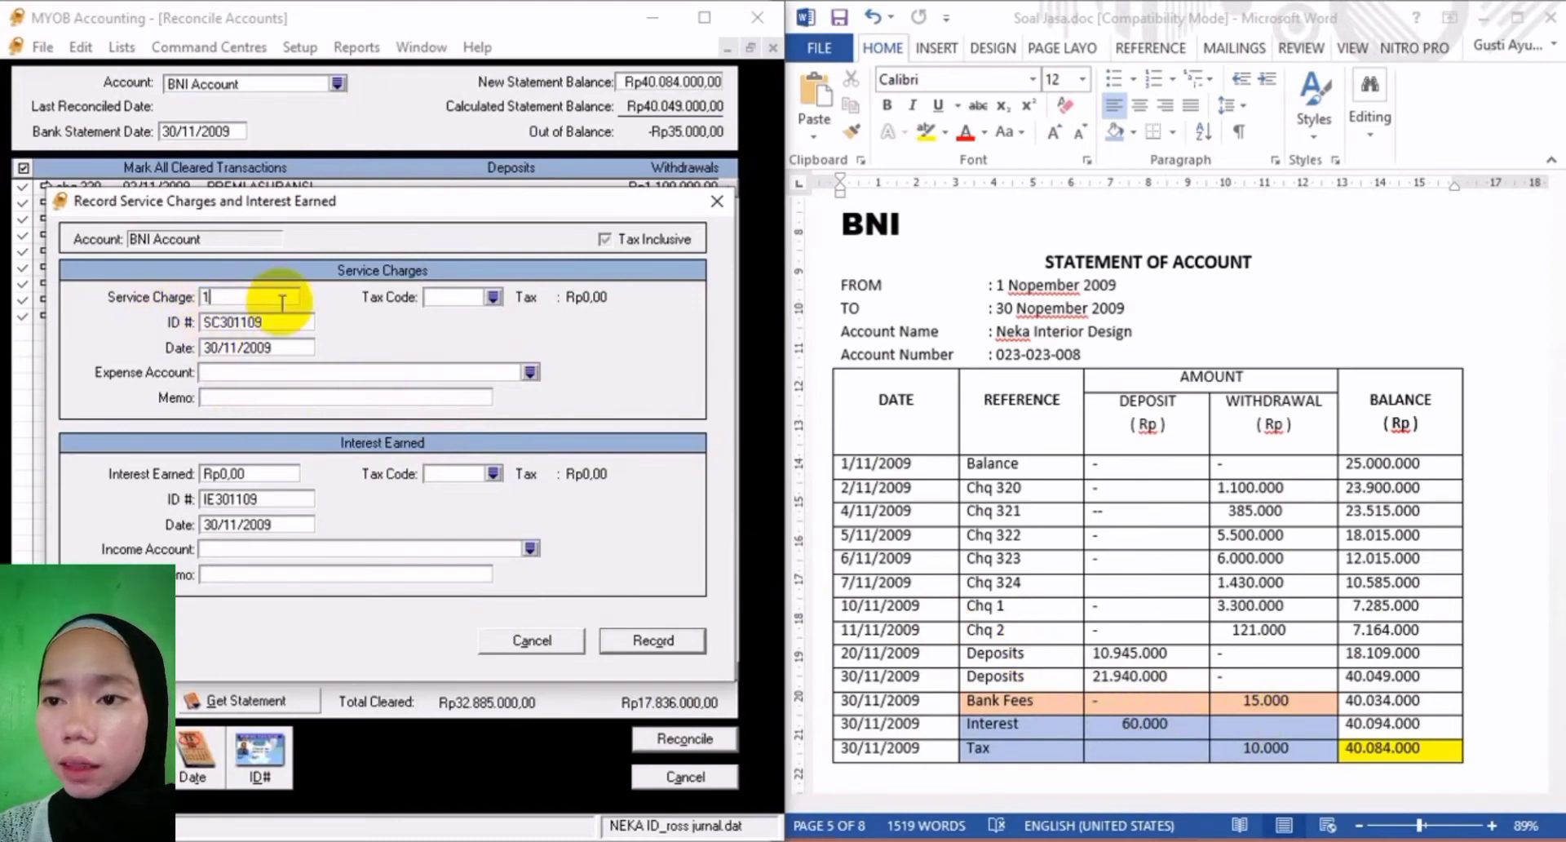
{"action": "type", "text": "5.000"}
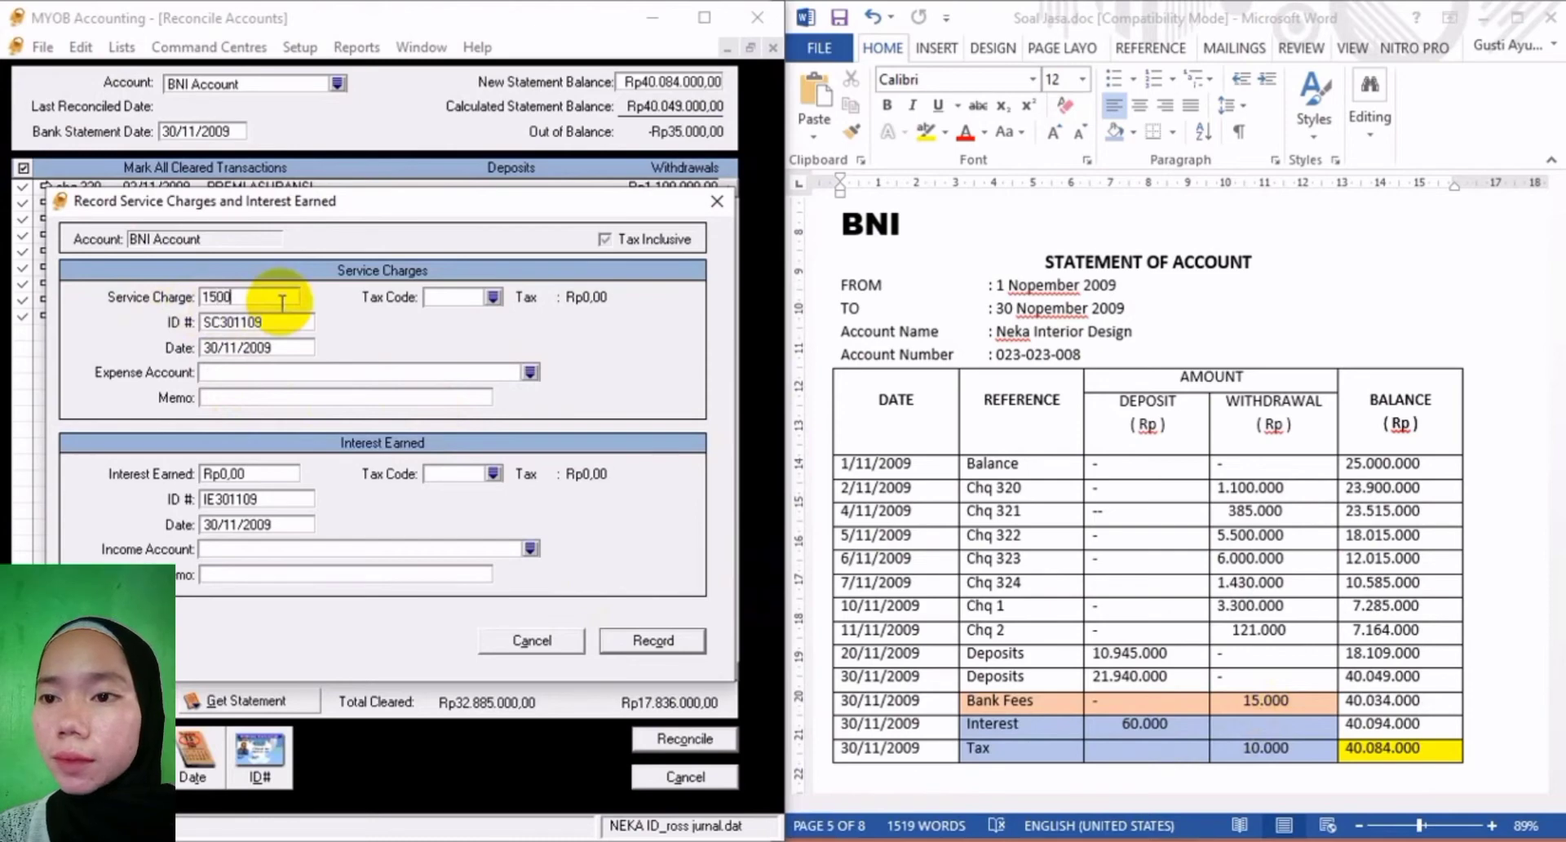
{"action": "key", "text": "Tab"}
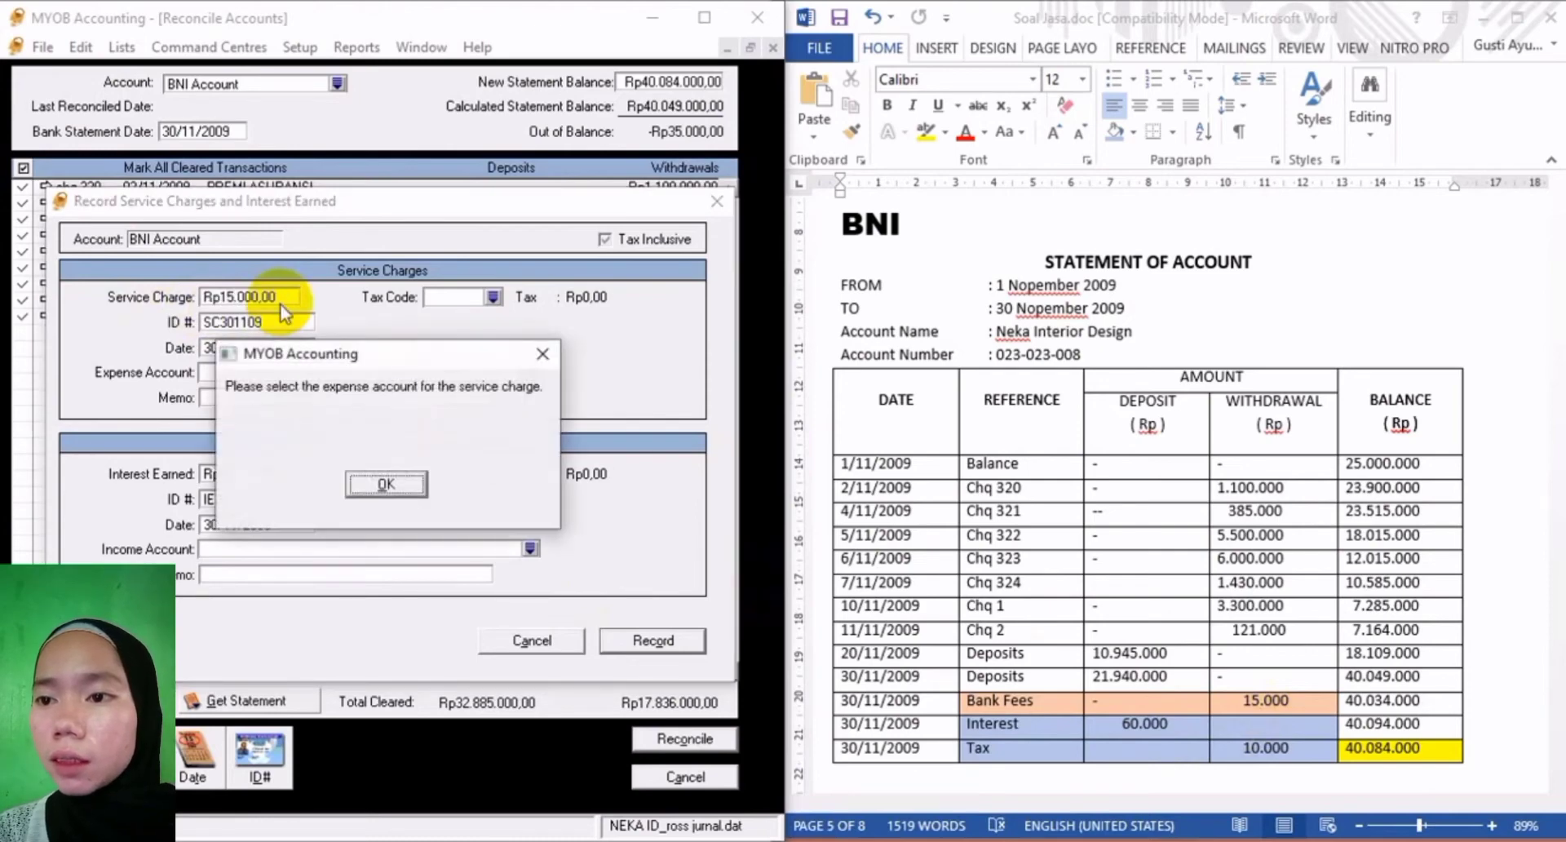
{"action": "left_click", "coordinate": [398, 484]}
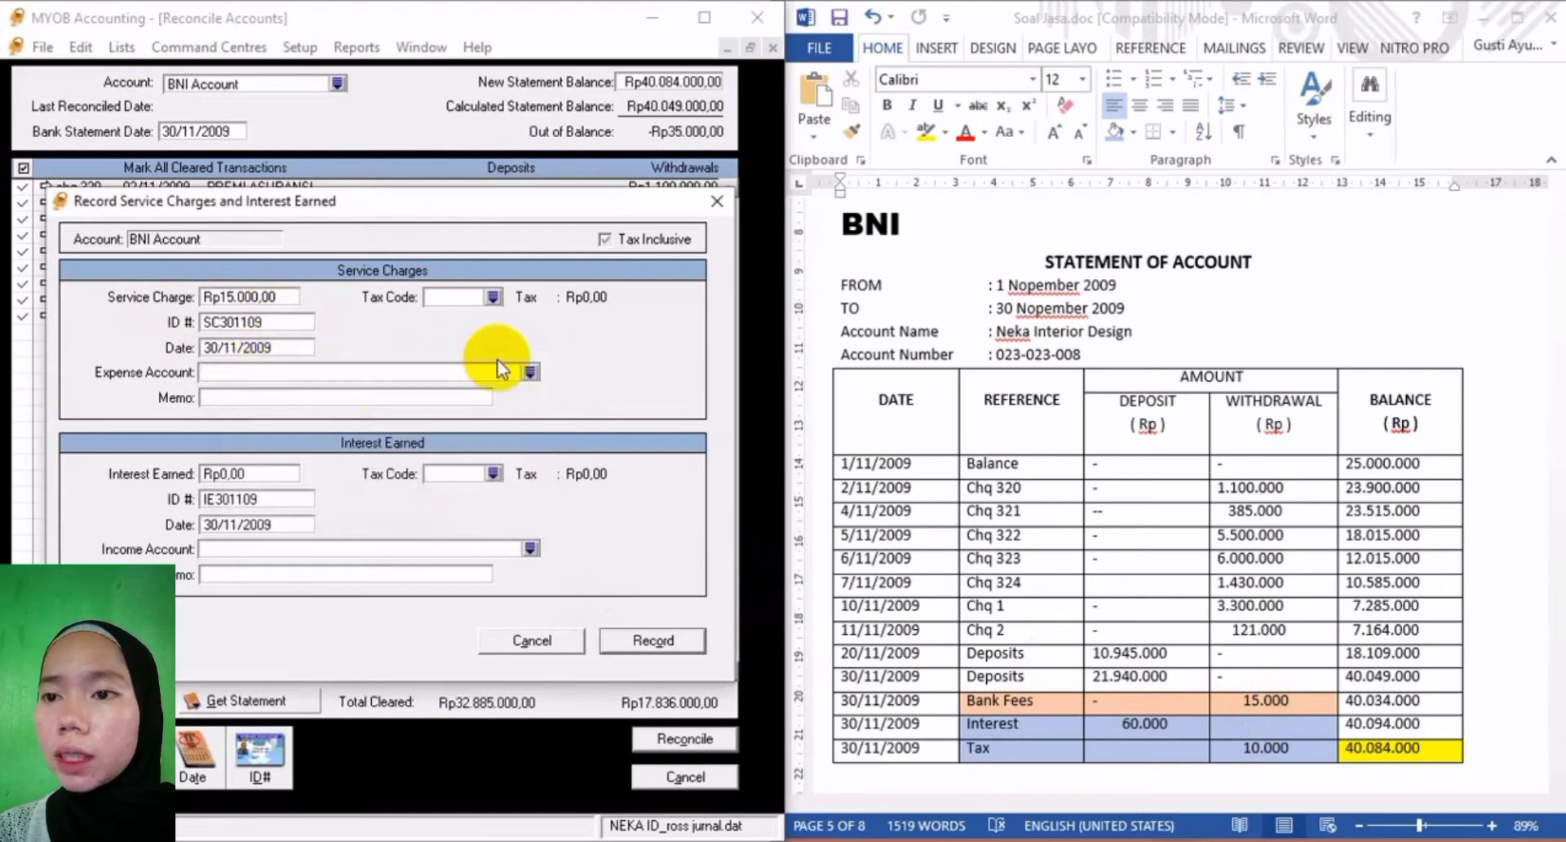
{"action": "left_click", "coordinate": [493, 298]}
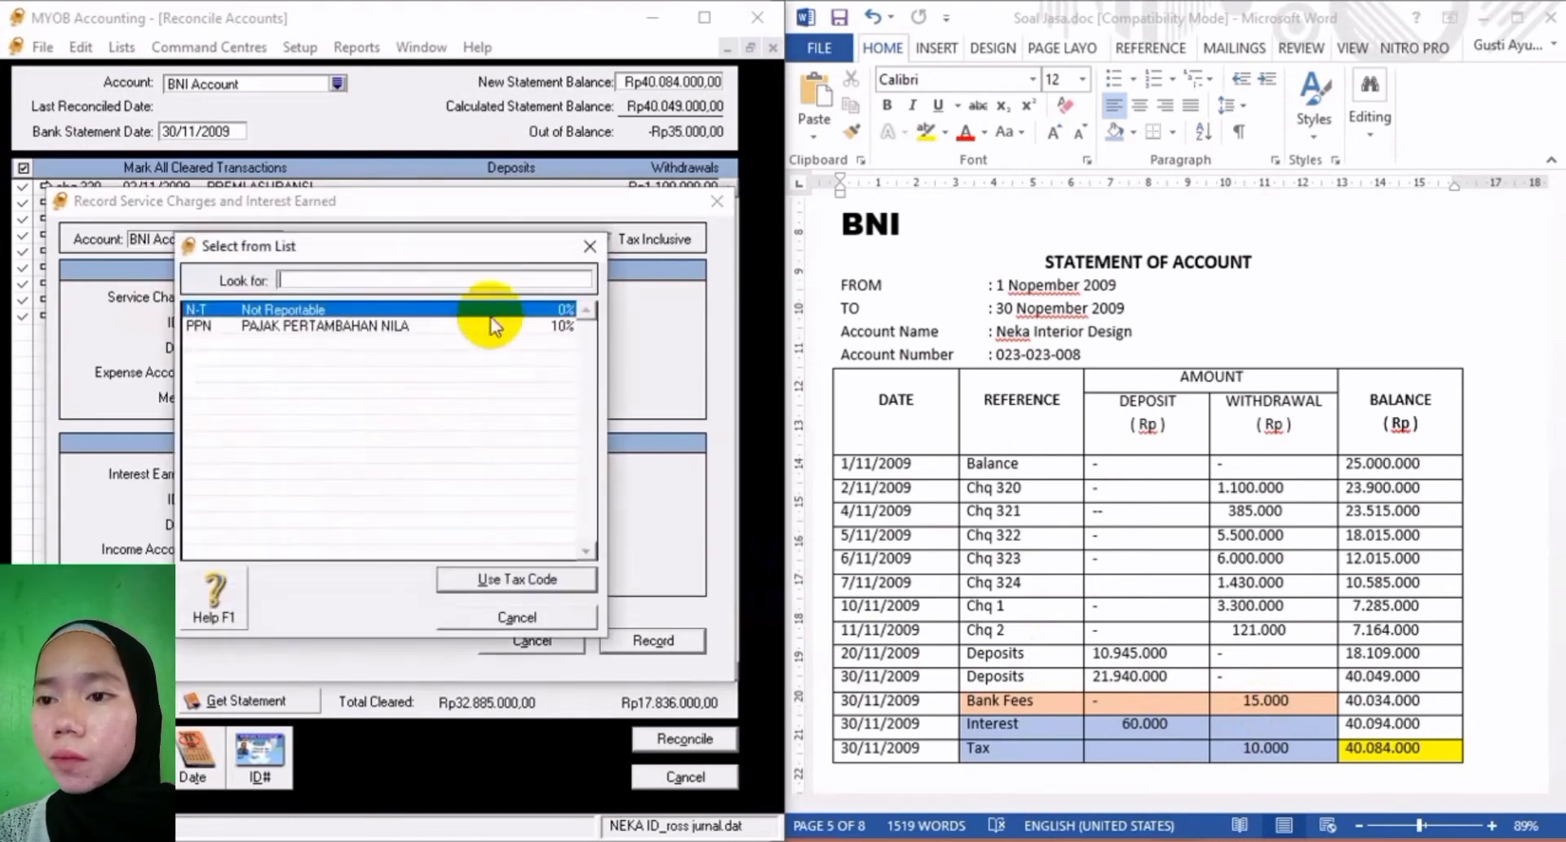
{"action": "left_click", "coordinate": [518, 580]}
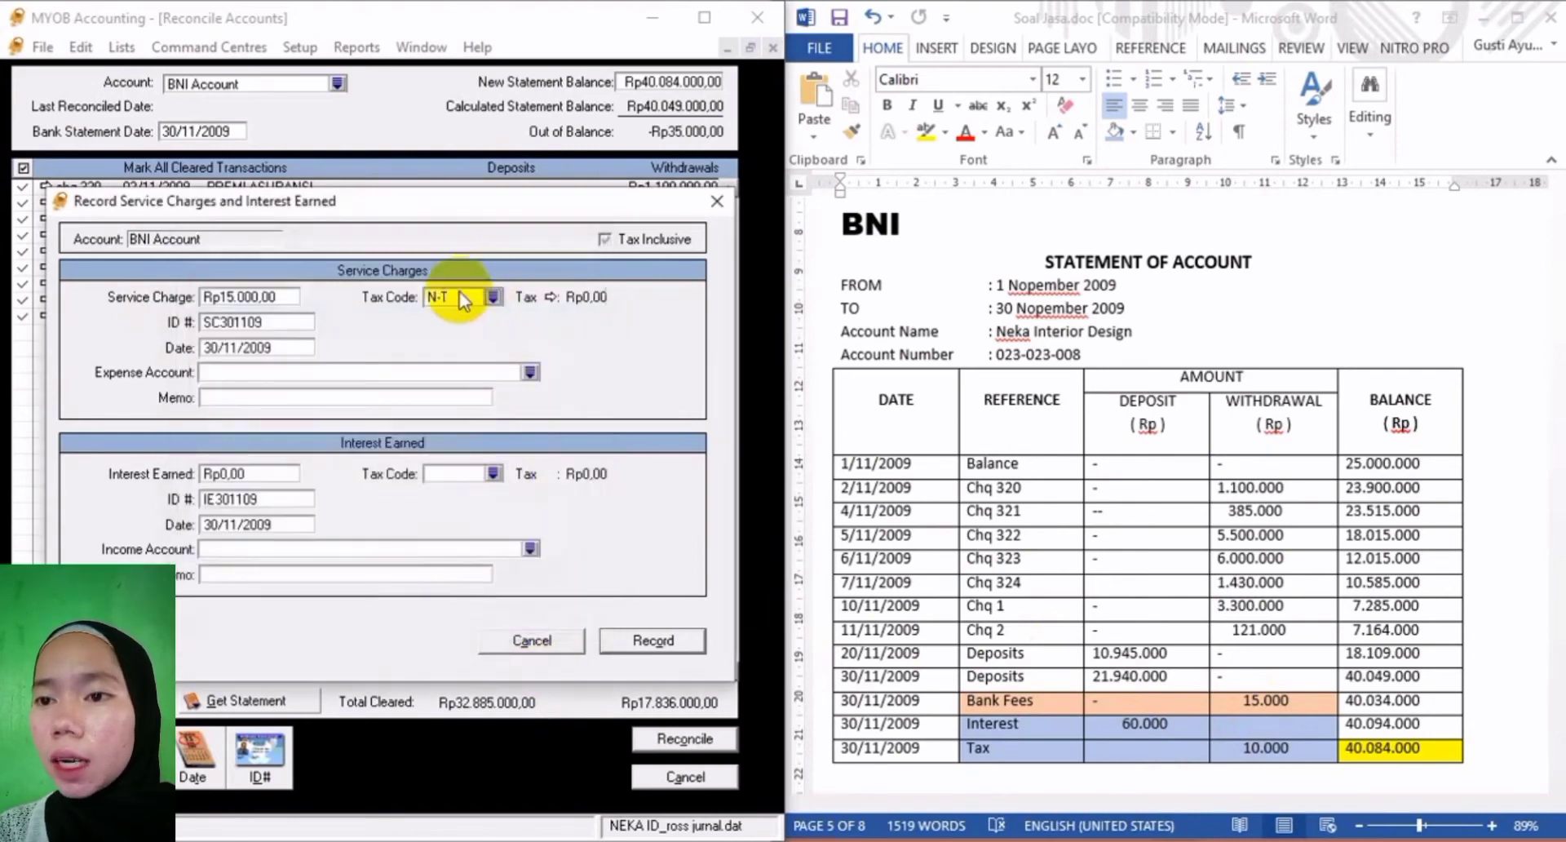
Assign Bank Charges as the expense account for the service charge.
{"action": "left_click", "coordinate": [530, 372]}
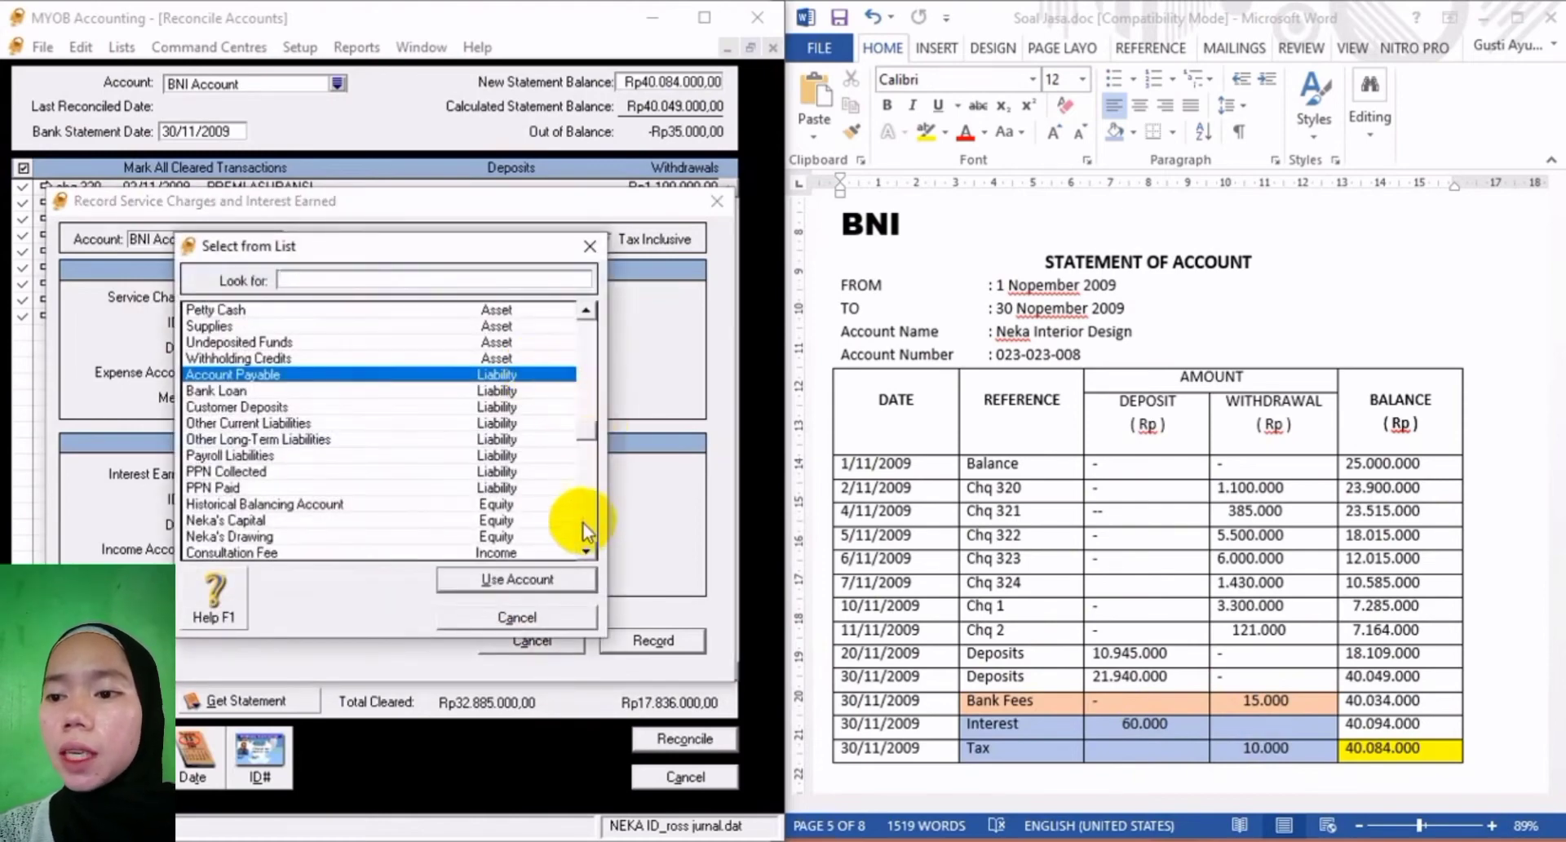
{"action": "left_click_drag", "start_coordinate": [585, 551], "coordinate": [586, 552]}
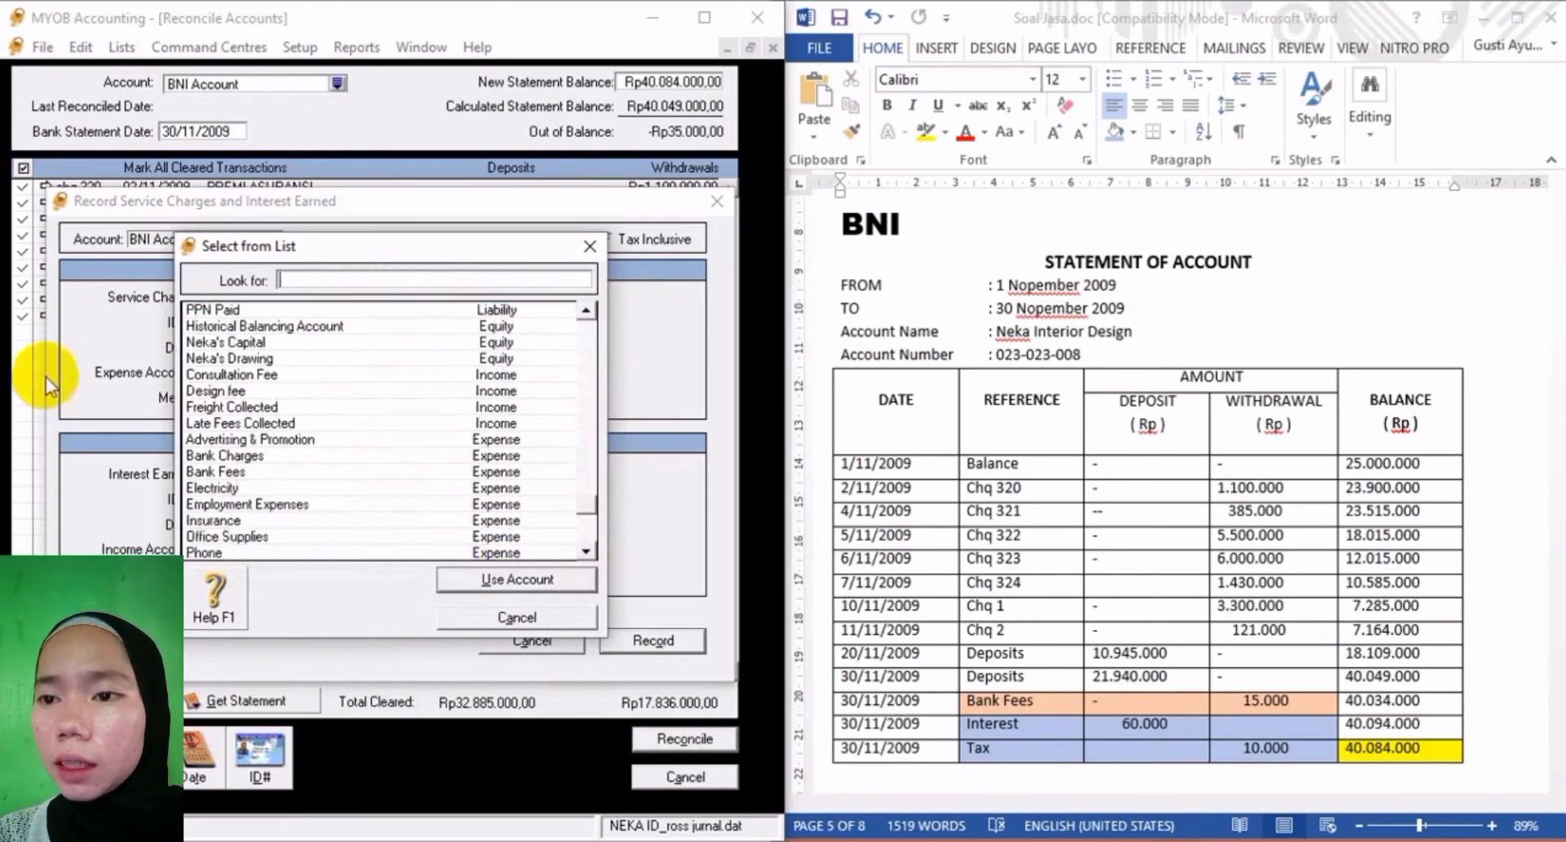
{"action": "left_click", "coordinate": [244, 456]}
{"action": "left_click", "coordinate": [517, 579]}
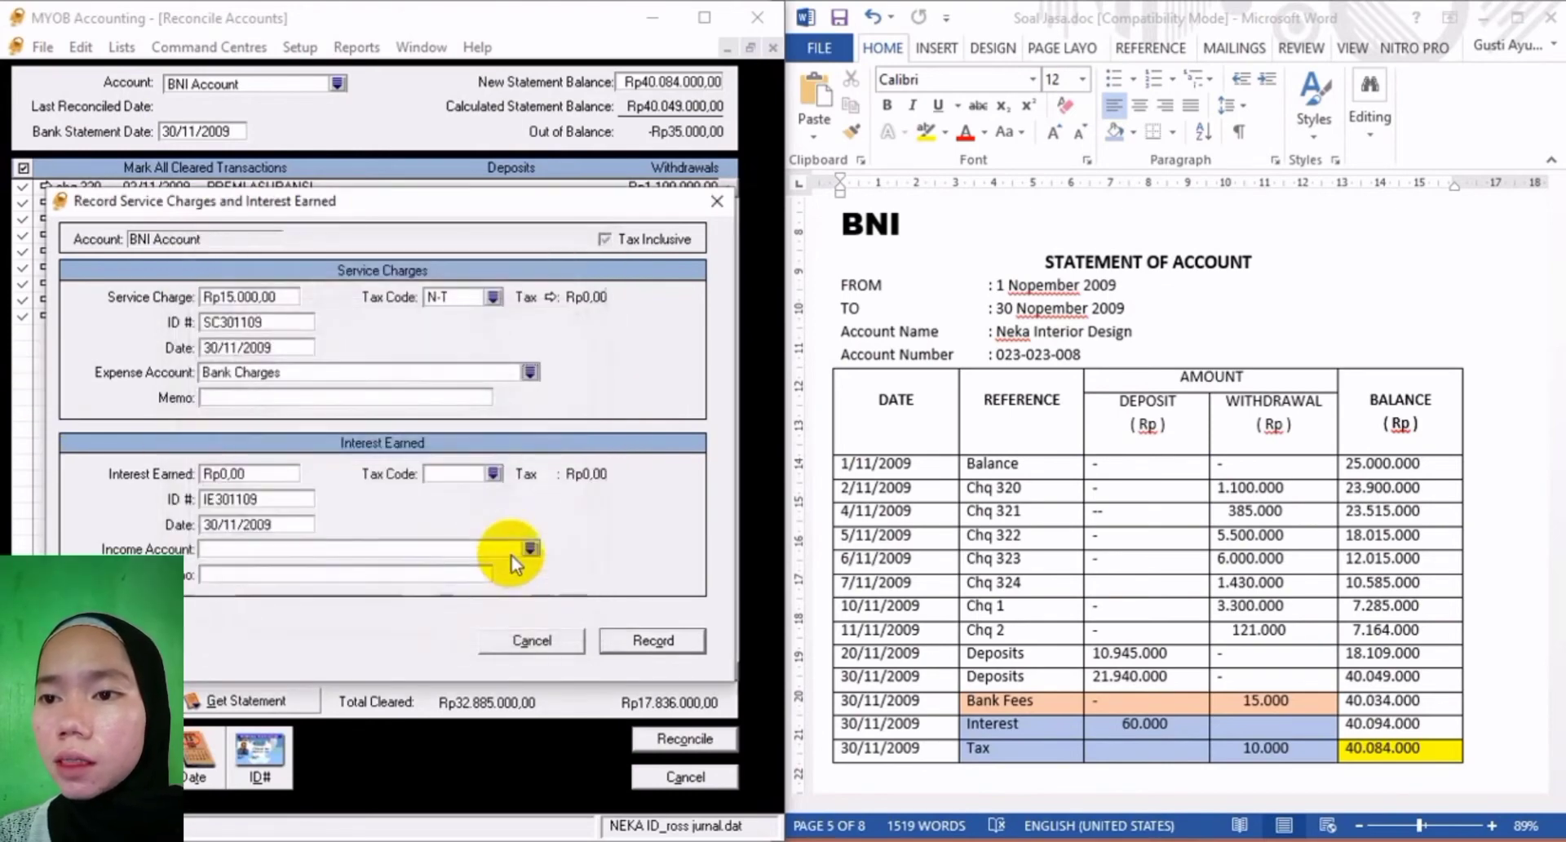
Enter the service charge memo "Biaya Administrasi bank Nopember 2009".
{"action": "left_click", "coordinate": [361, 400]}
{"action": "type", "text": "b"}
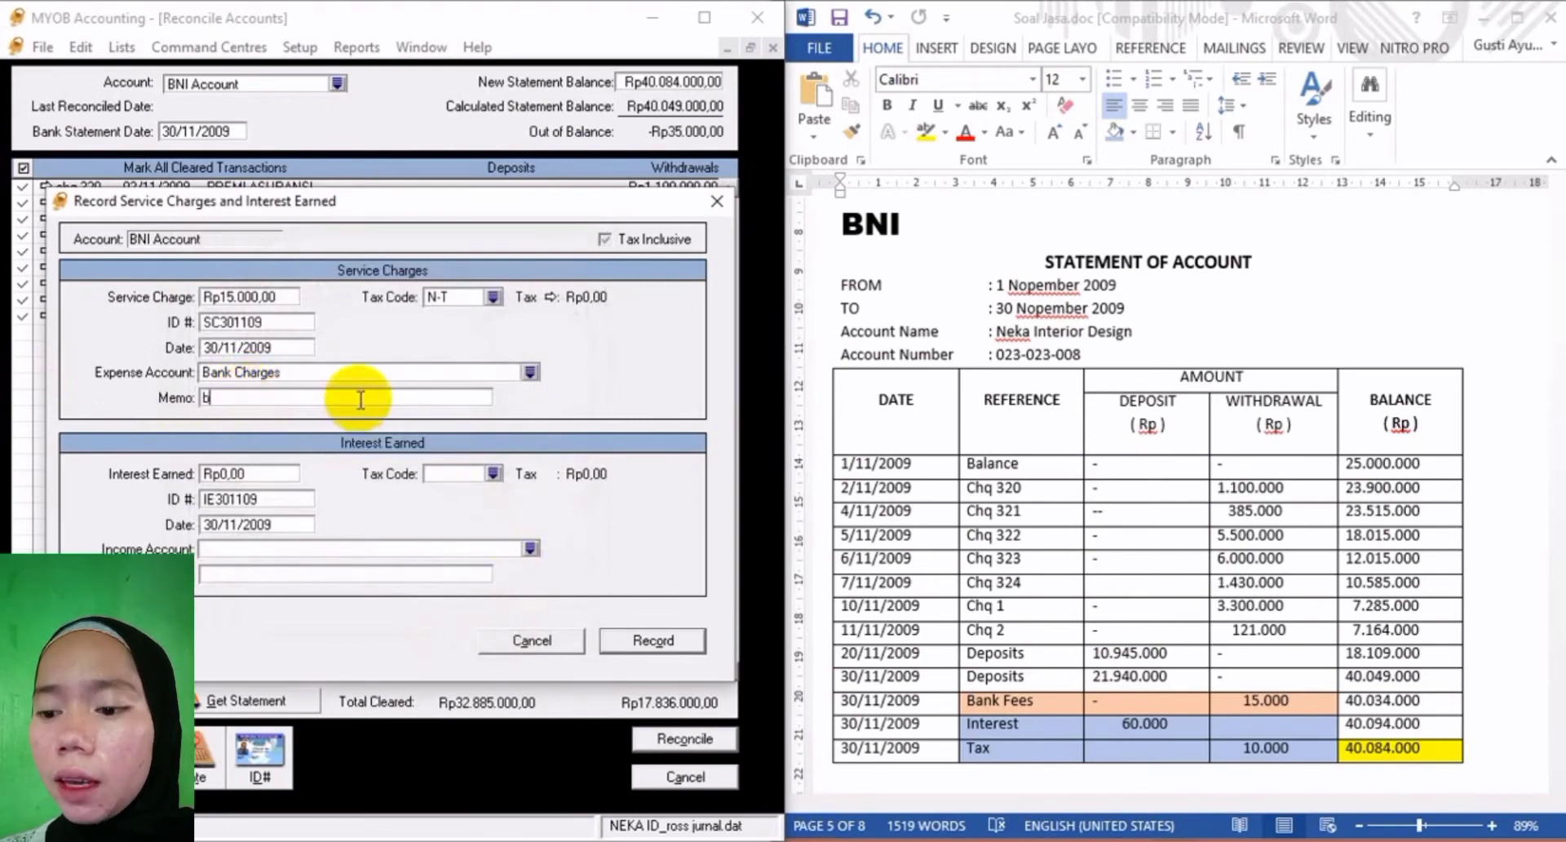
{"action": "type", "text": "IAYA"}
{"action": "key", "text": "BackSpace"}
{"action": "key", "text": "BackSpace"}
{"action": "key", "text": "BackSpace"}
{"action": "key", "text": "BackSpace"}
{"action": "key", "text": "BackSpace"}
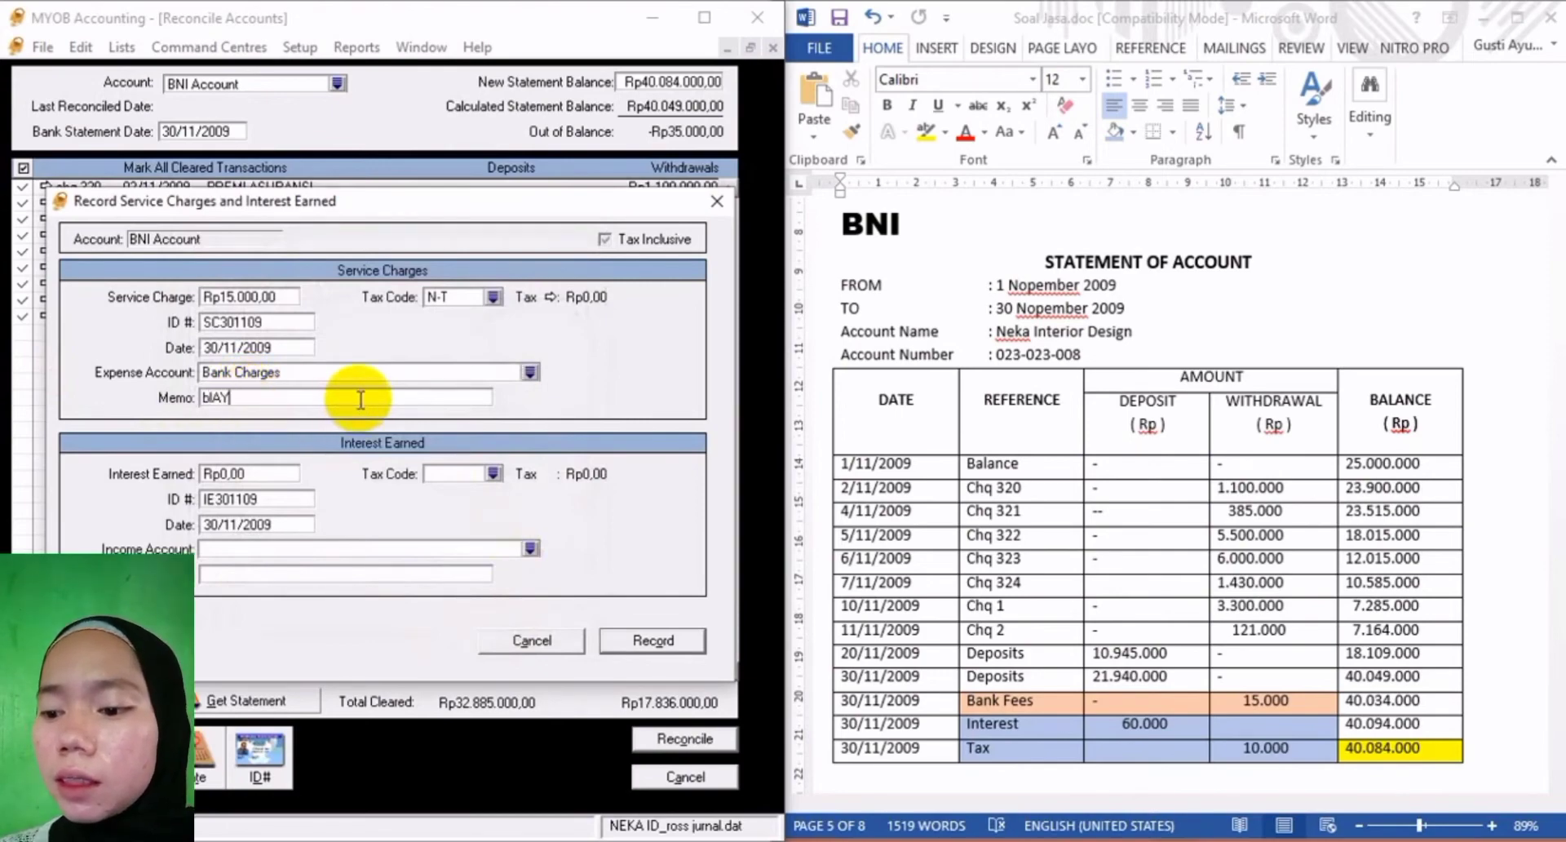
{"action": "type", "text": "Biaya "}
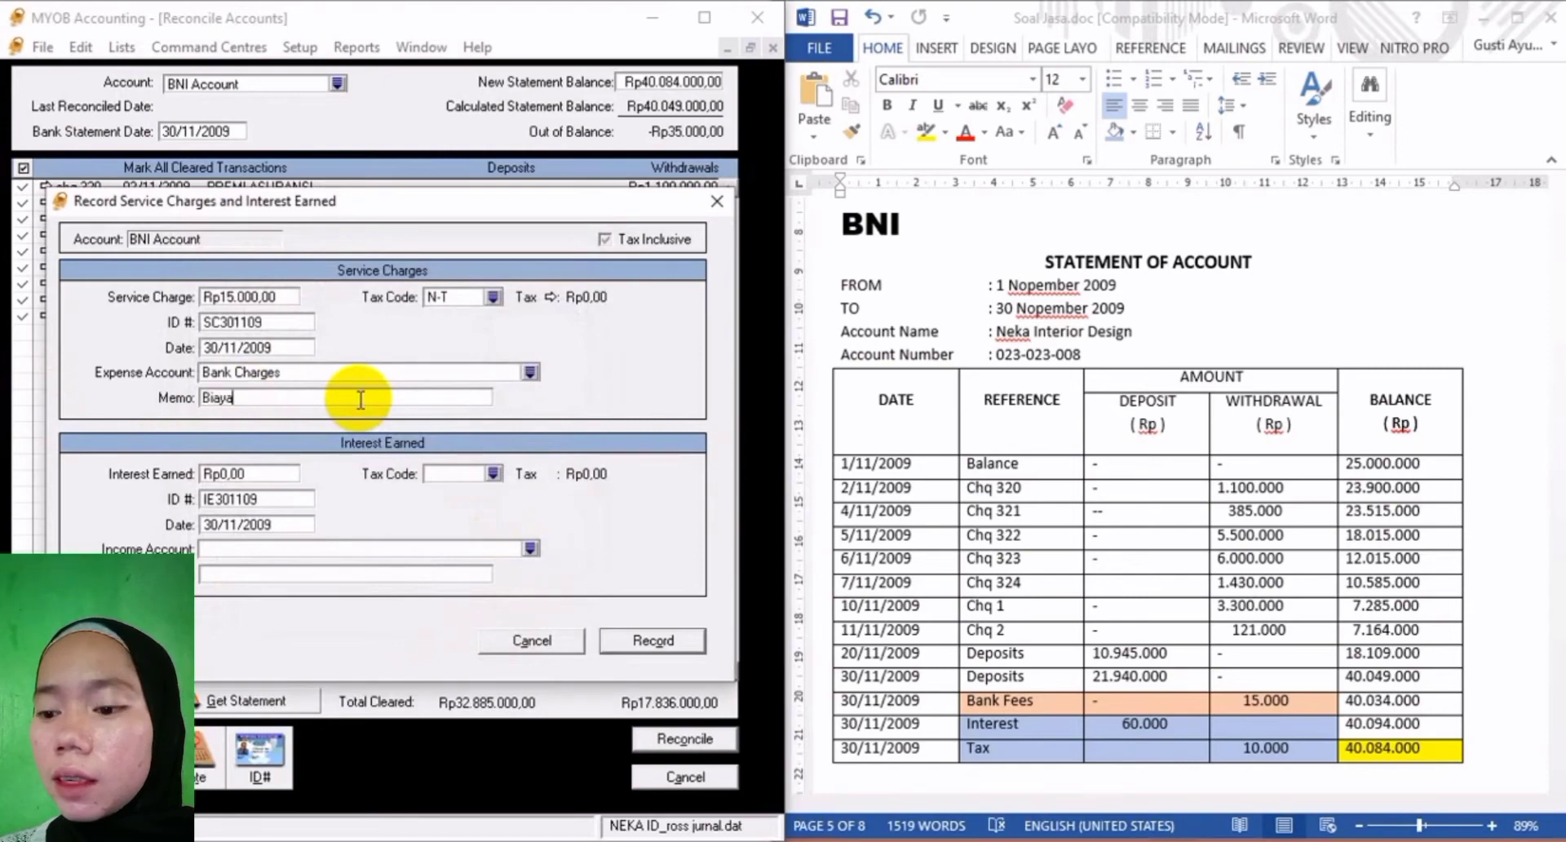
{"action": "type", "text": "Admi"}
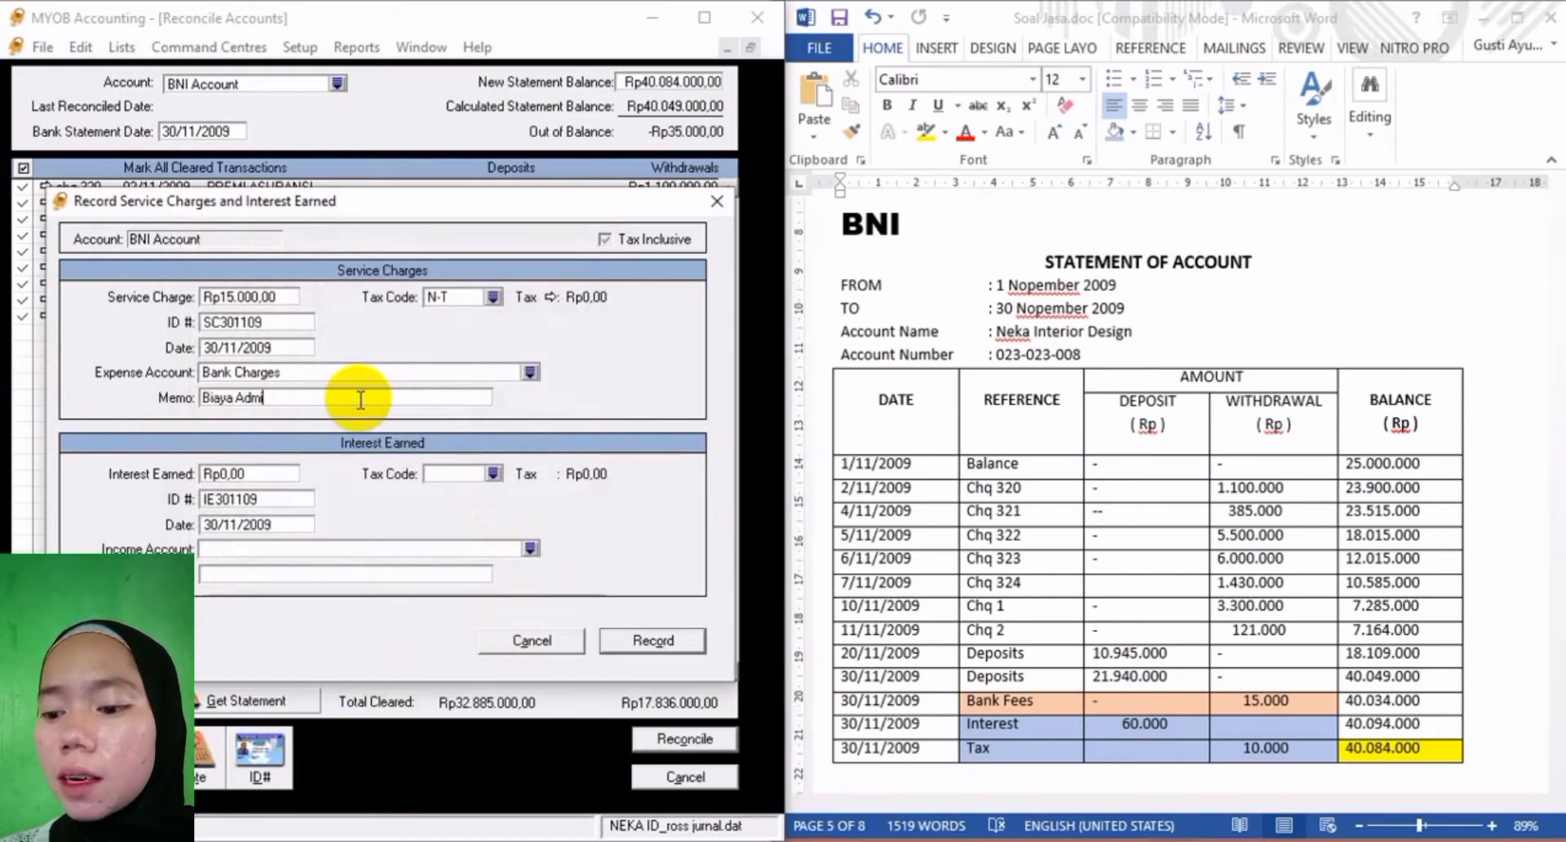
{"action": "type", "text": "nistrasi "}
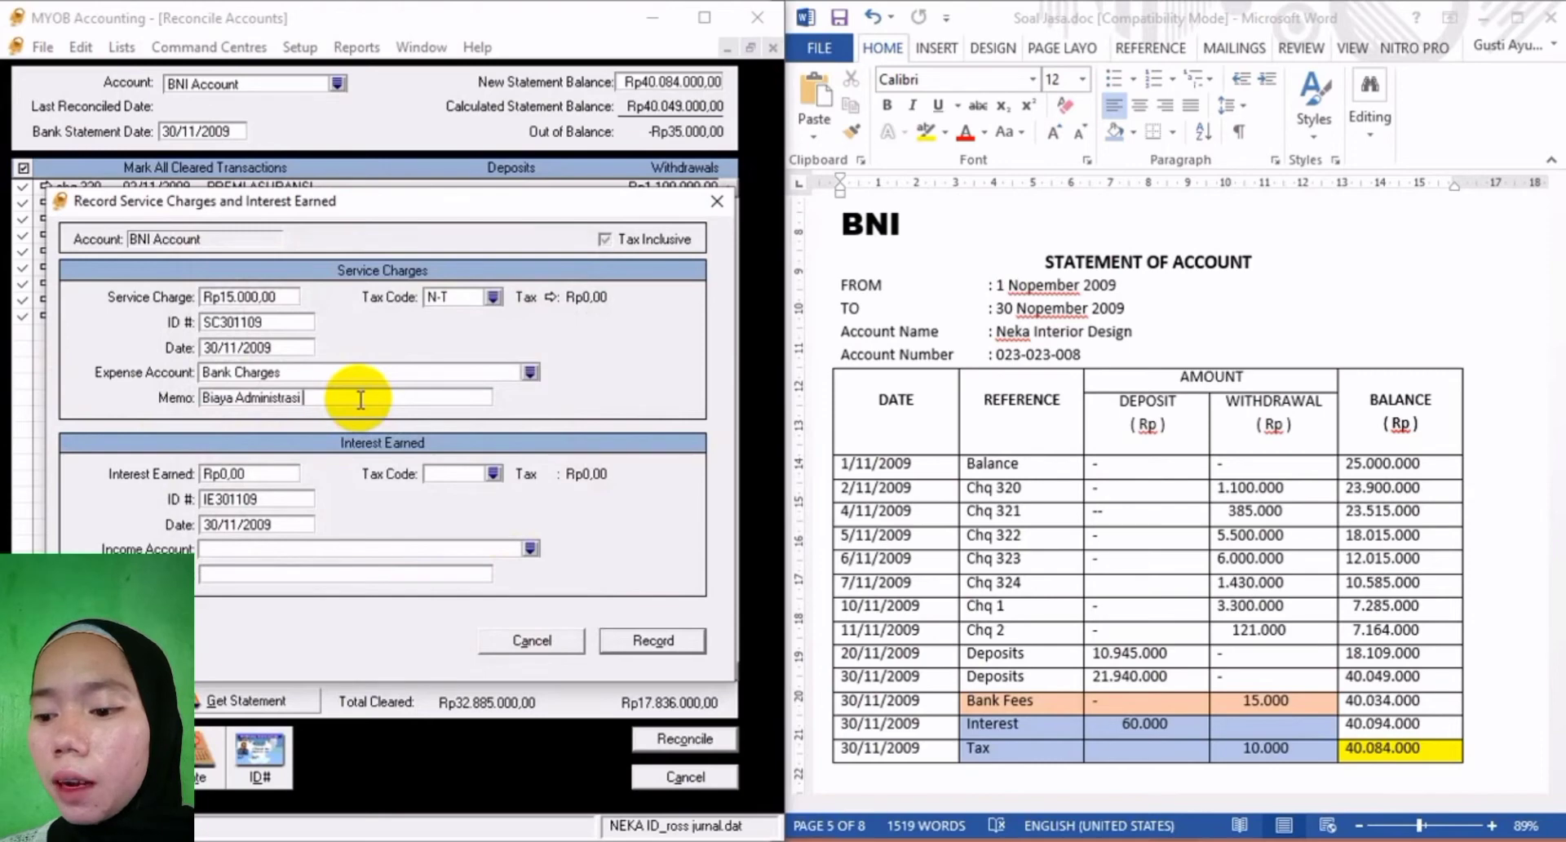
{"action": "type", "text": "bank "}
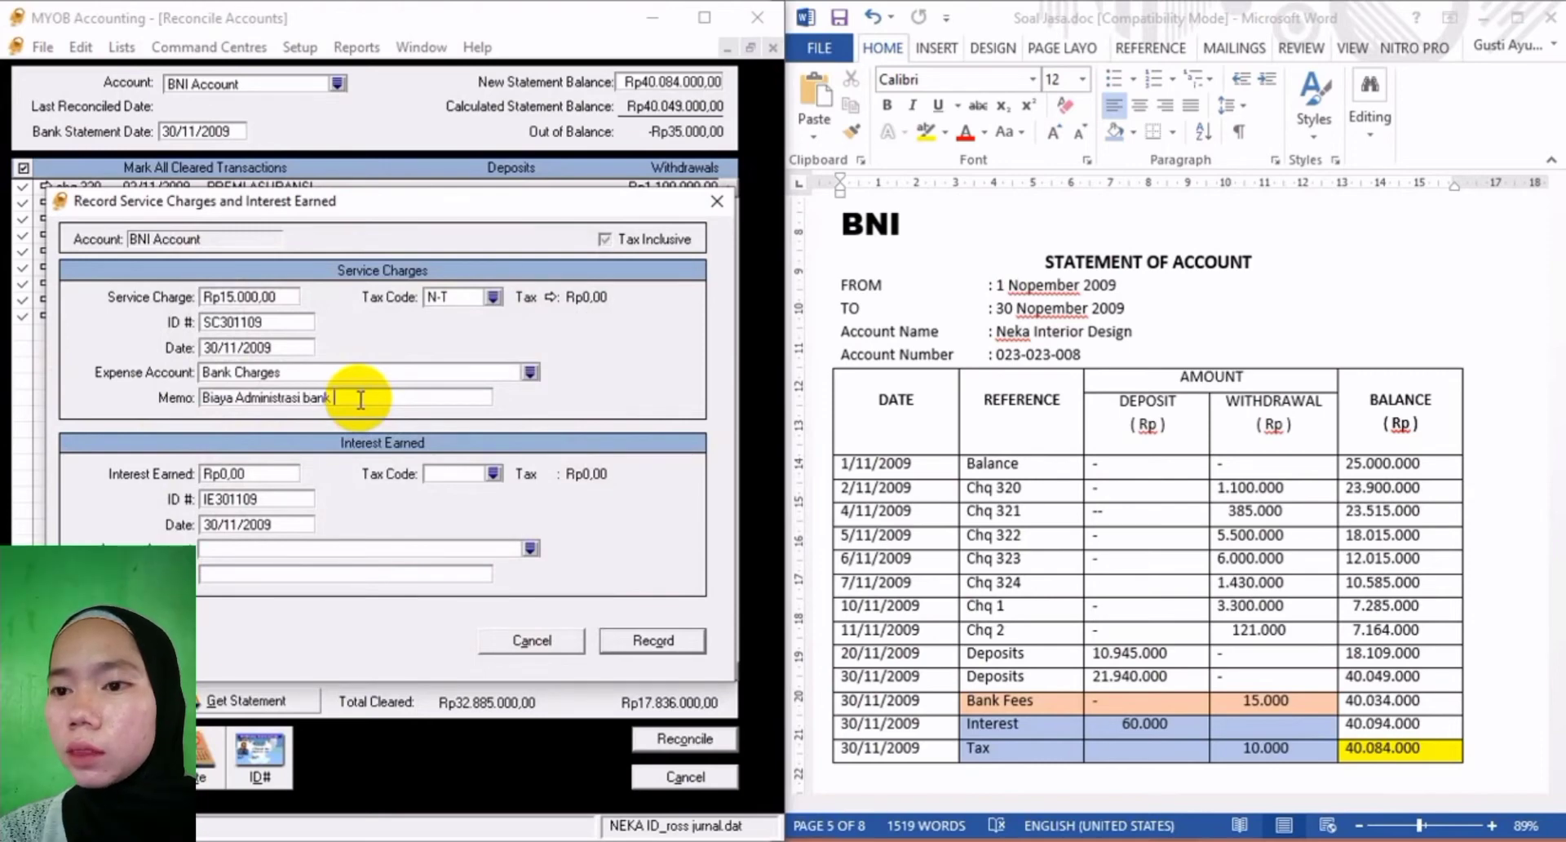
{"action": "type", "text": "Nopember "}
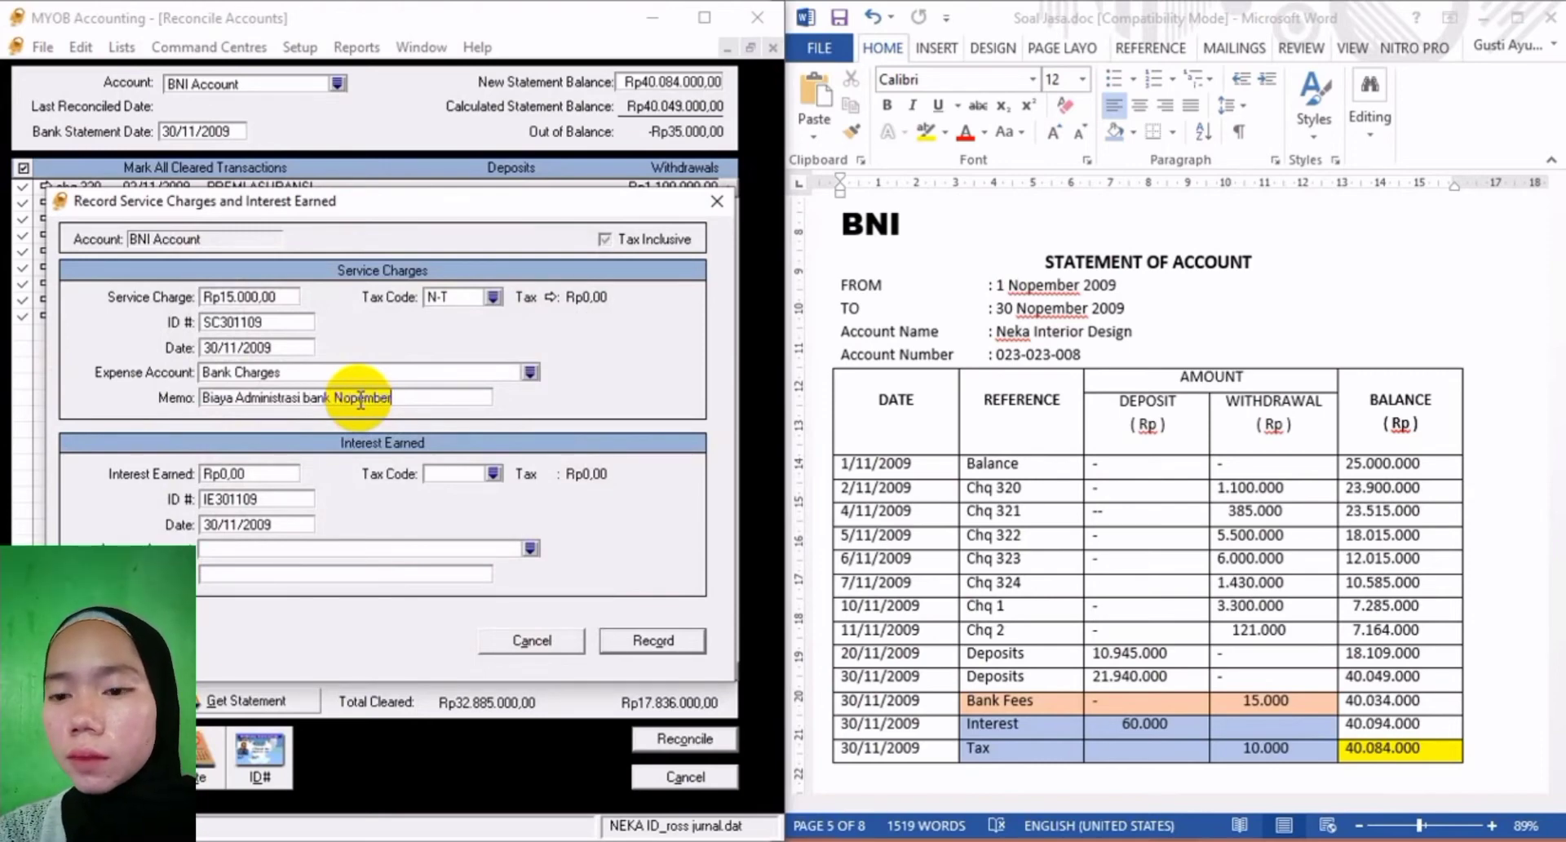
{"action": "type", "text": "2"}
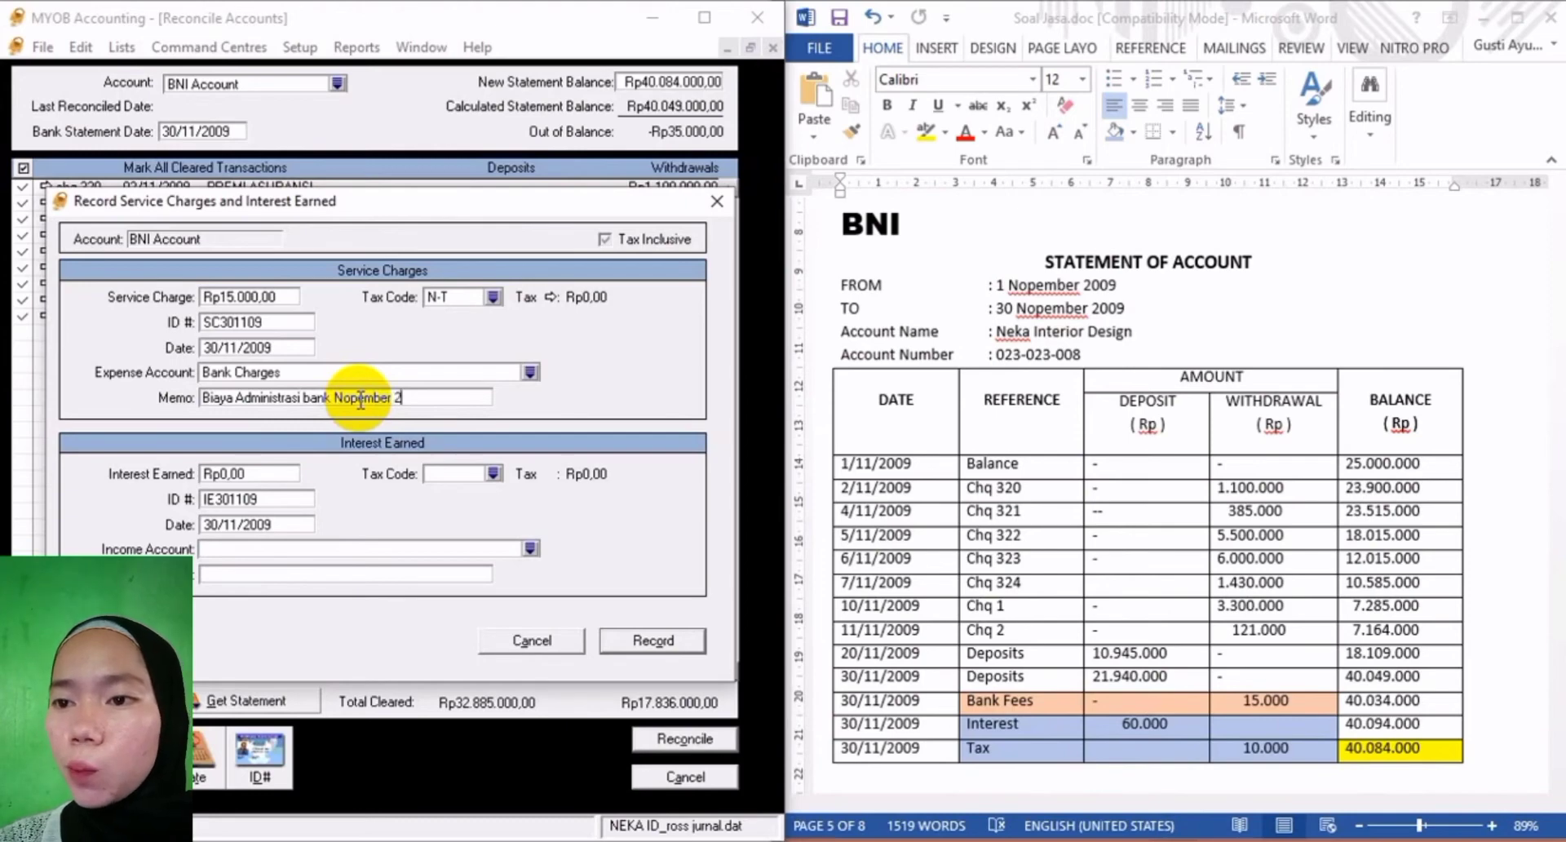
{"action": "type", "text": "009"}
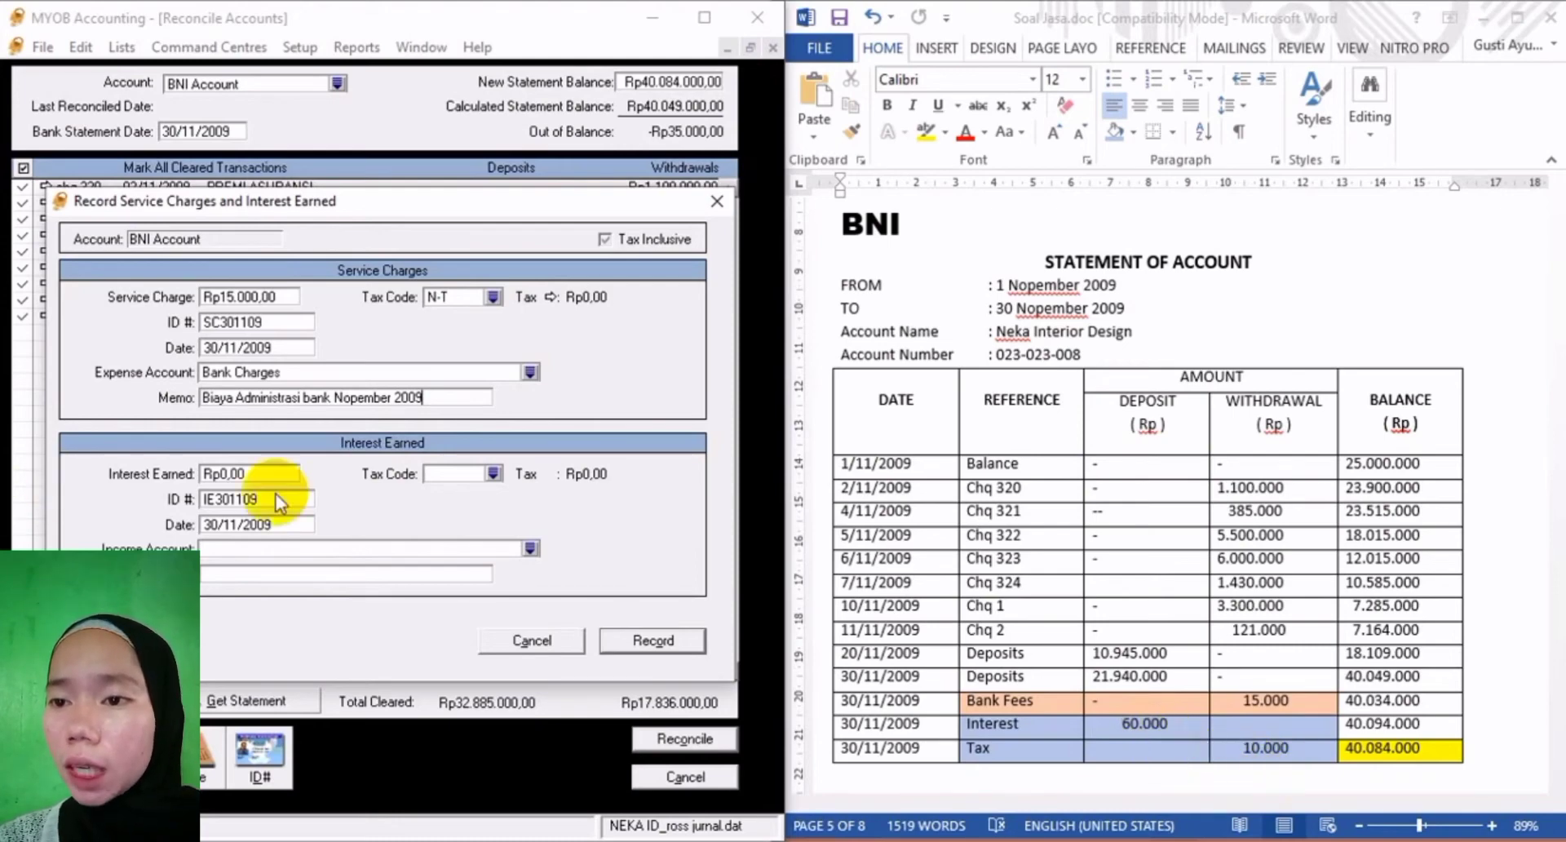
Set the interest earned to Rp50.000 and dismiss the income account notice.
{"action": "left_click", "coordinate": [247, 476]}
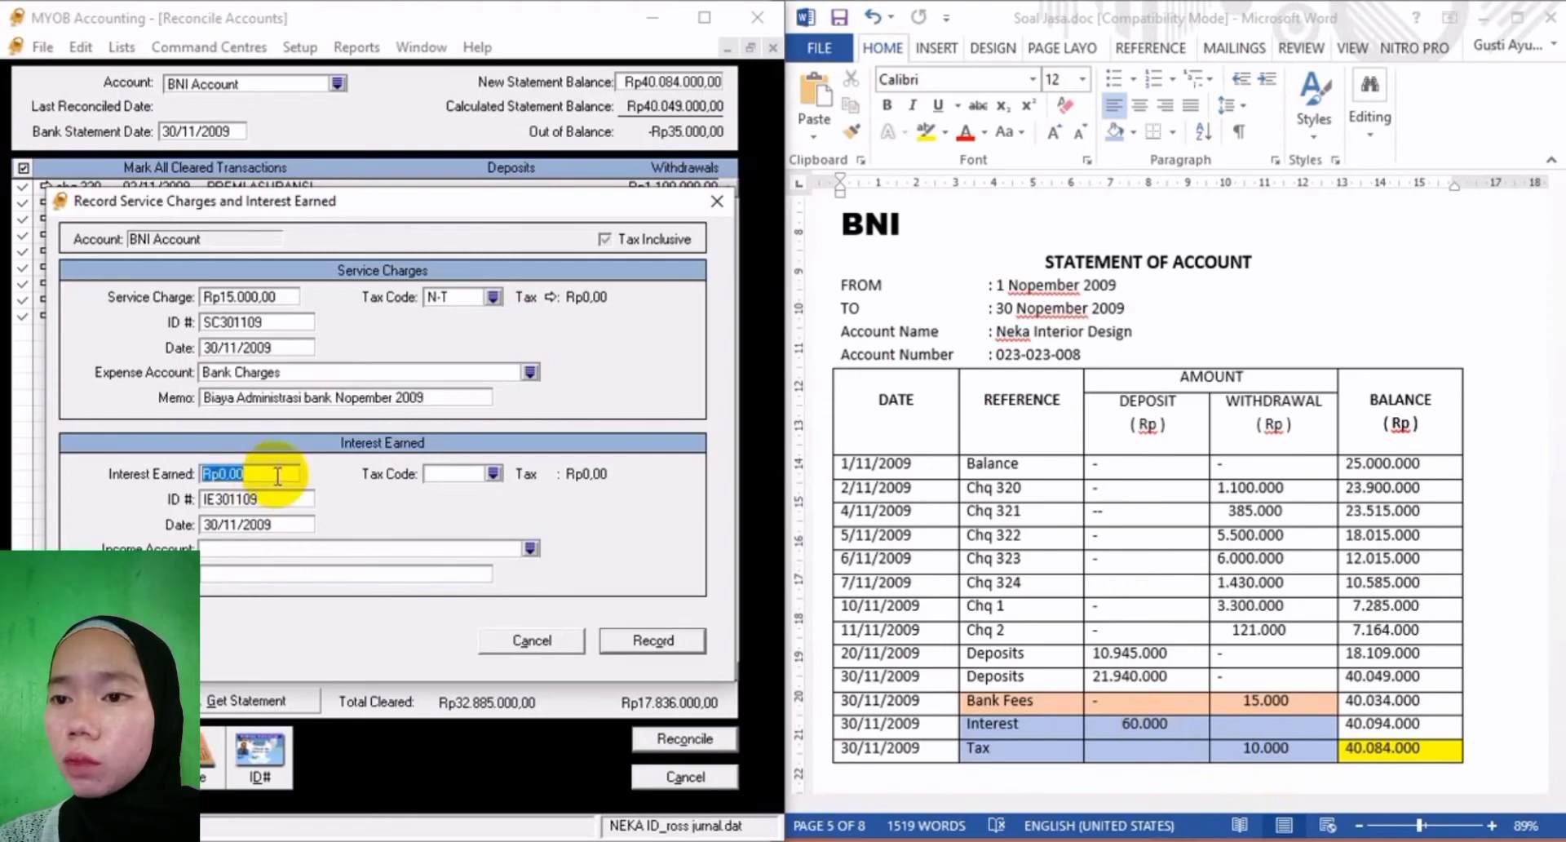
{"action": "type", "text": "50000"}
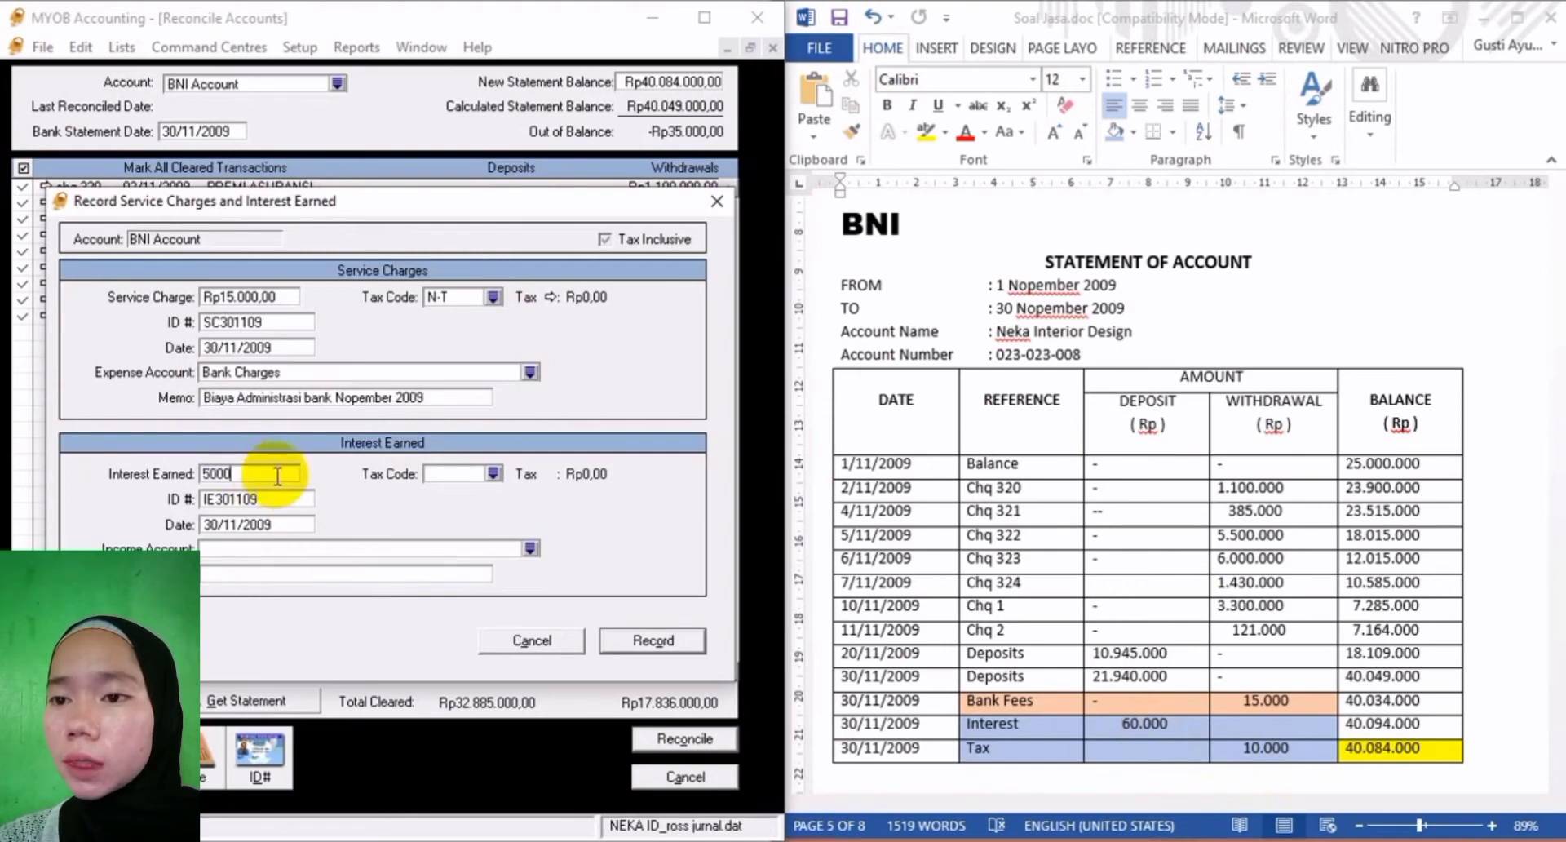
{"action": "key", "text": "Tab"}
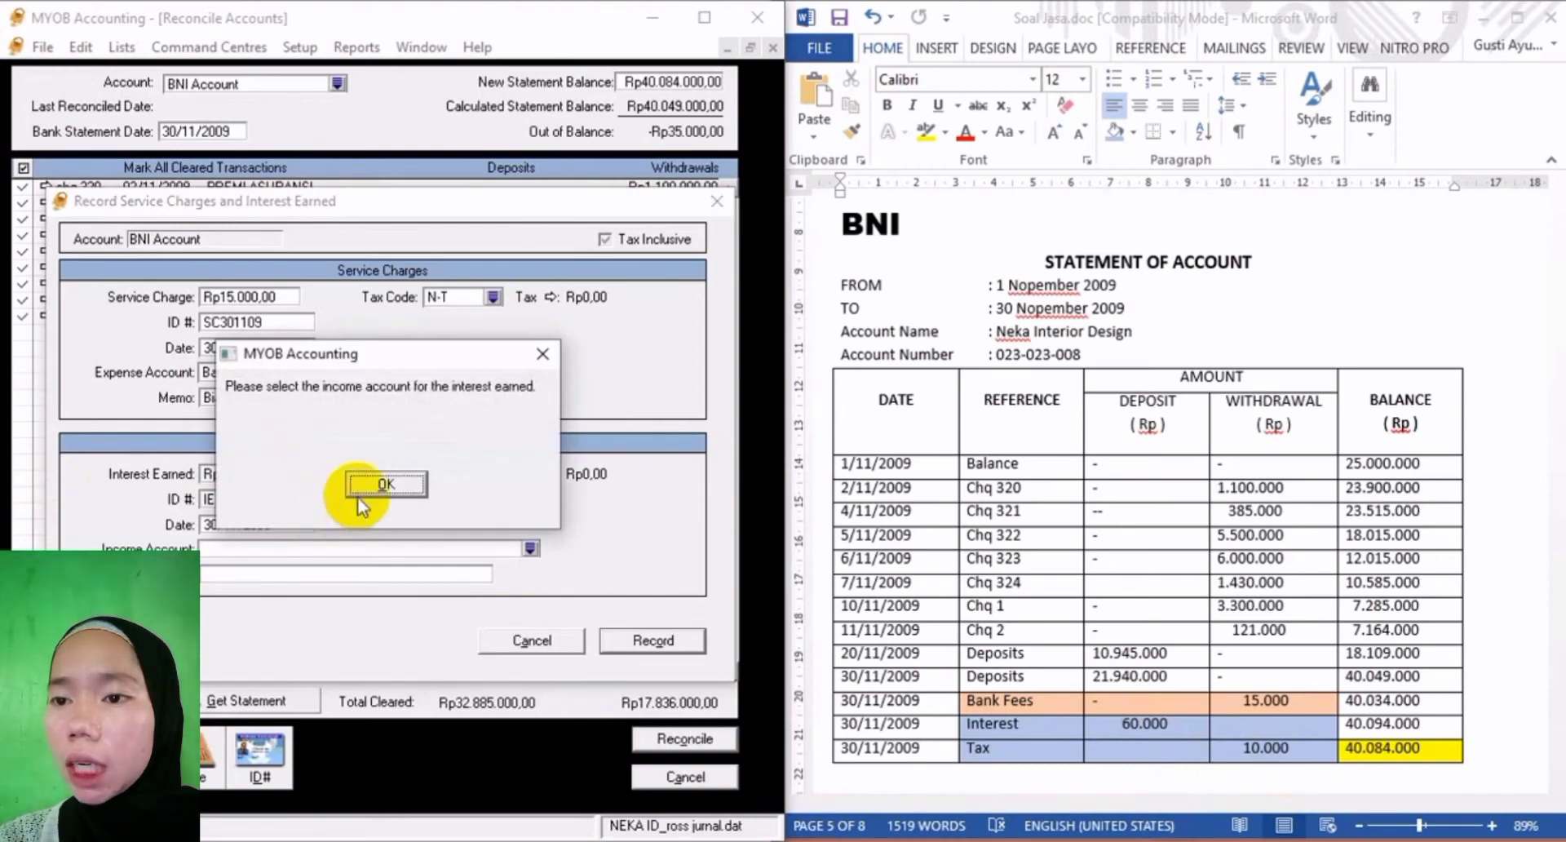
{"action": "left_click", "coordinate": [384, 485]}
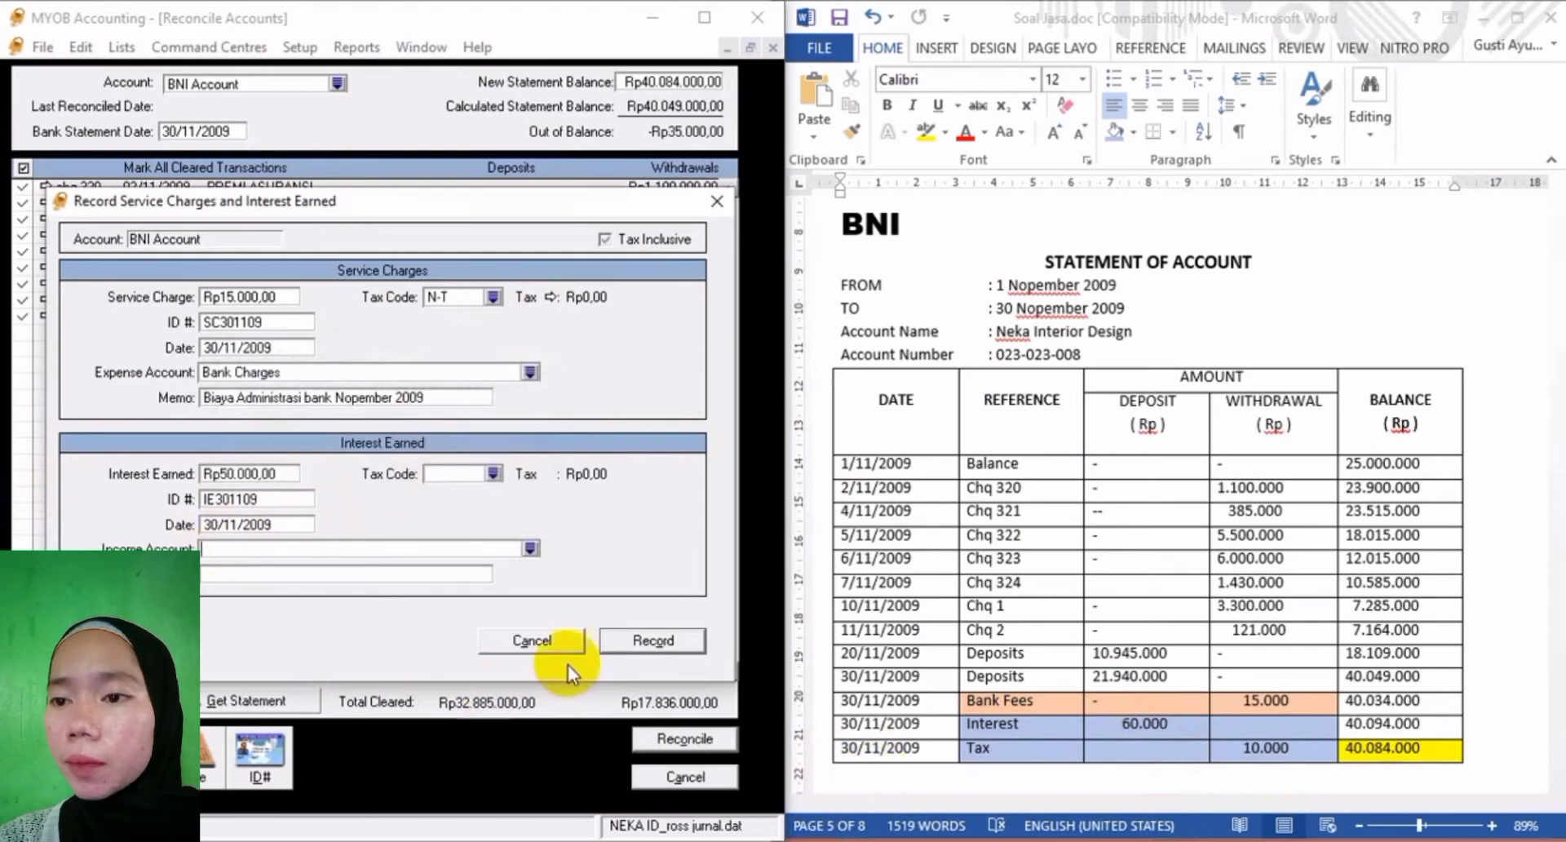
Look through the account list for a suitable income account for the interest earned.
{"action": "left_click", "coordinate": [529, 548]}
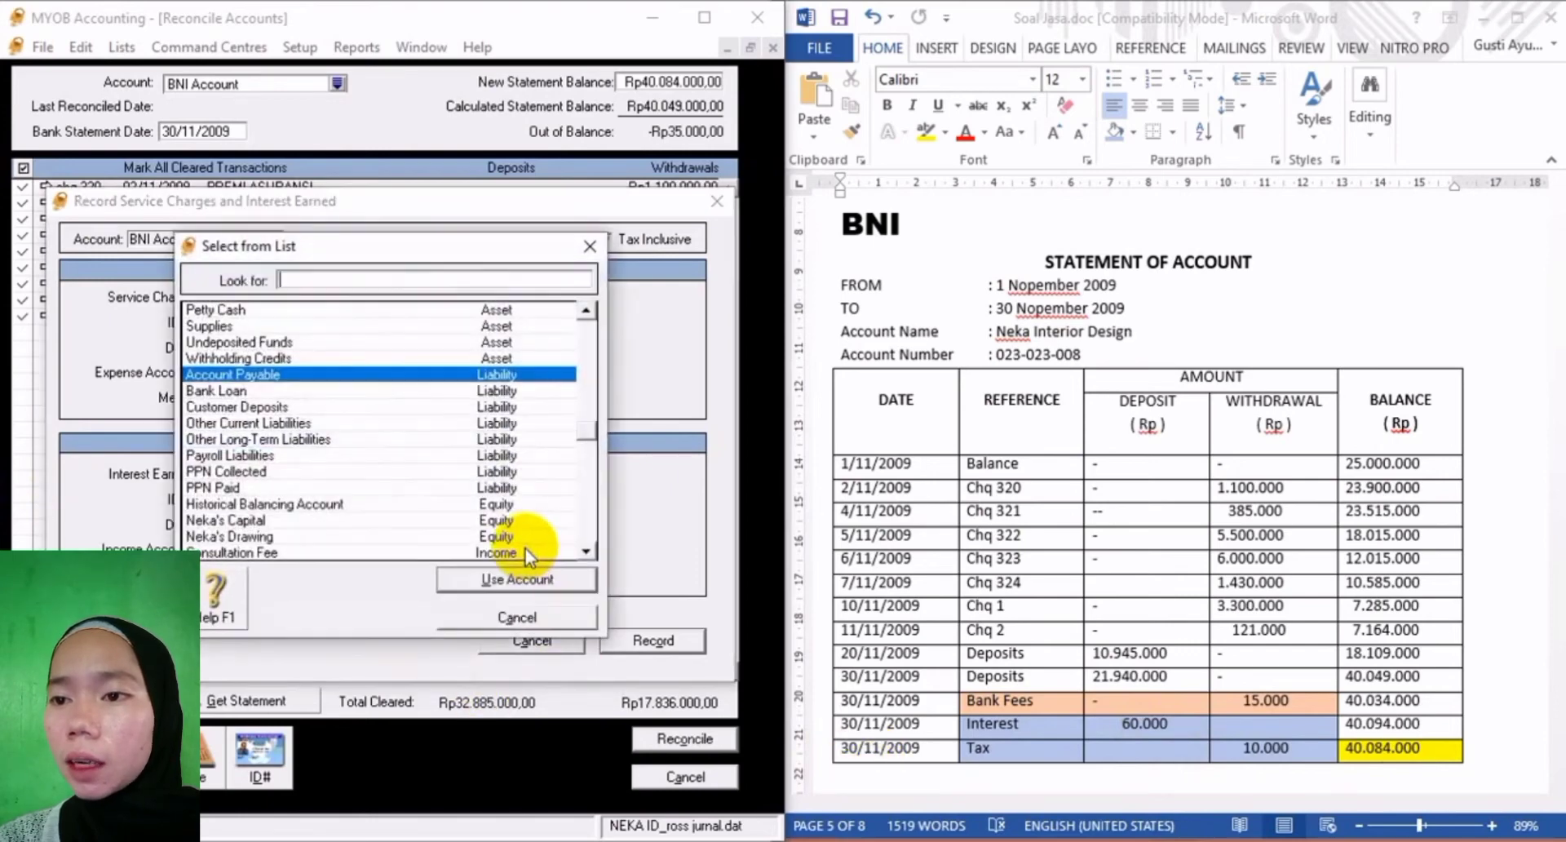
{"action": "left_click", "coordinate": [587, 551]}
{"action": "left_click", "coordinate": [587, 551]}
{"action": "left_click", "coordinate": [588, 551]}
{"action": "left_click", "coordinate": [587, 551]}
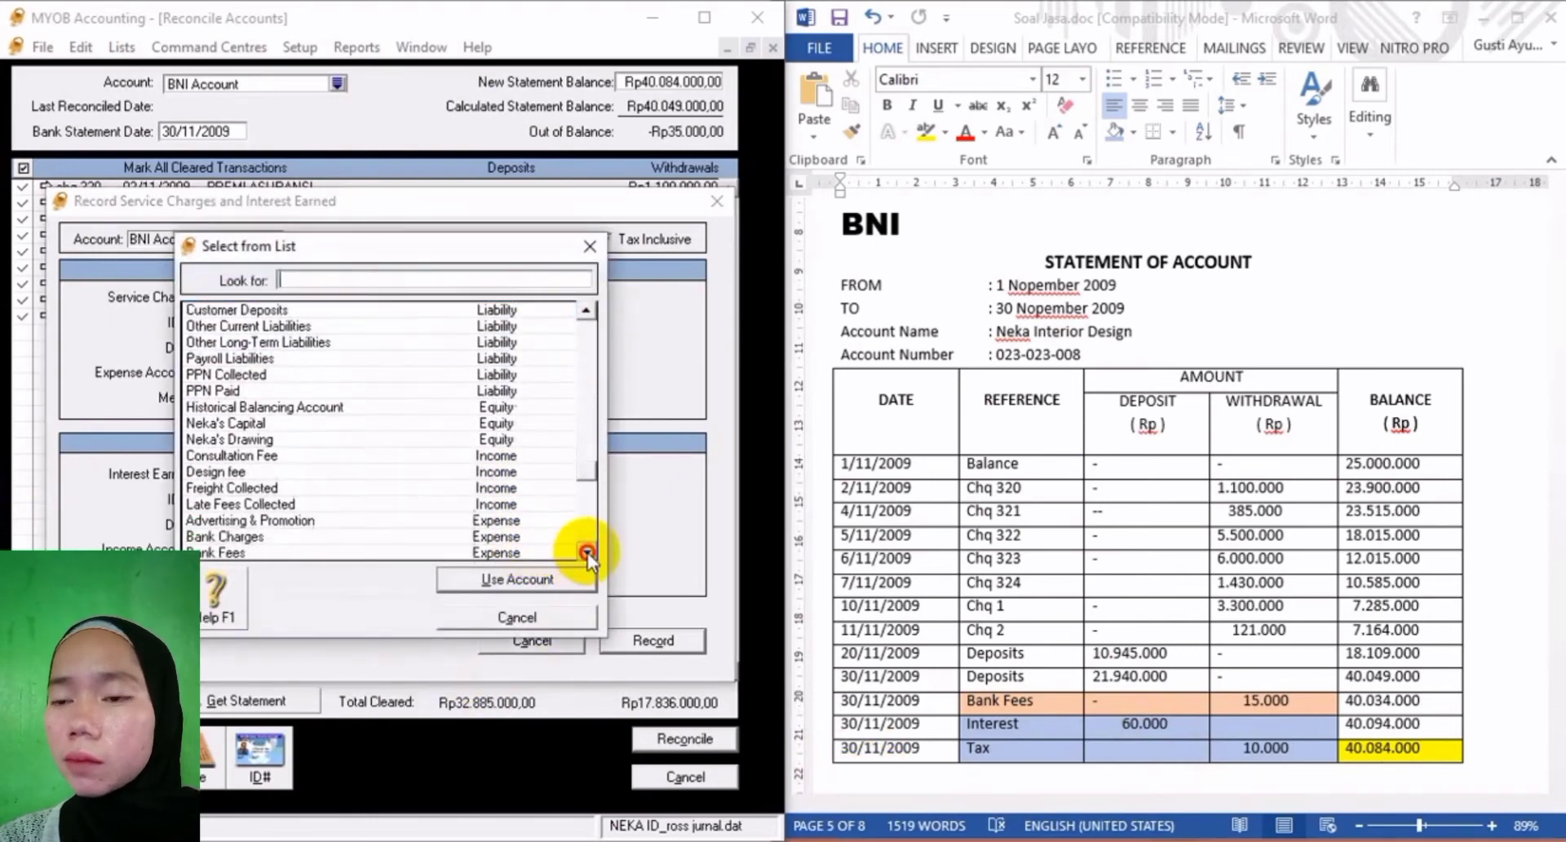
{"action": "left_click", "coordinate": [587, 551]}
{"action": "left_click", "coordinate": [587, 552]}
{"action": "left_click", "coordinate": [587, 551]}
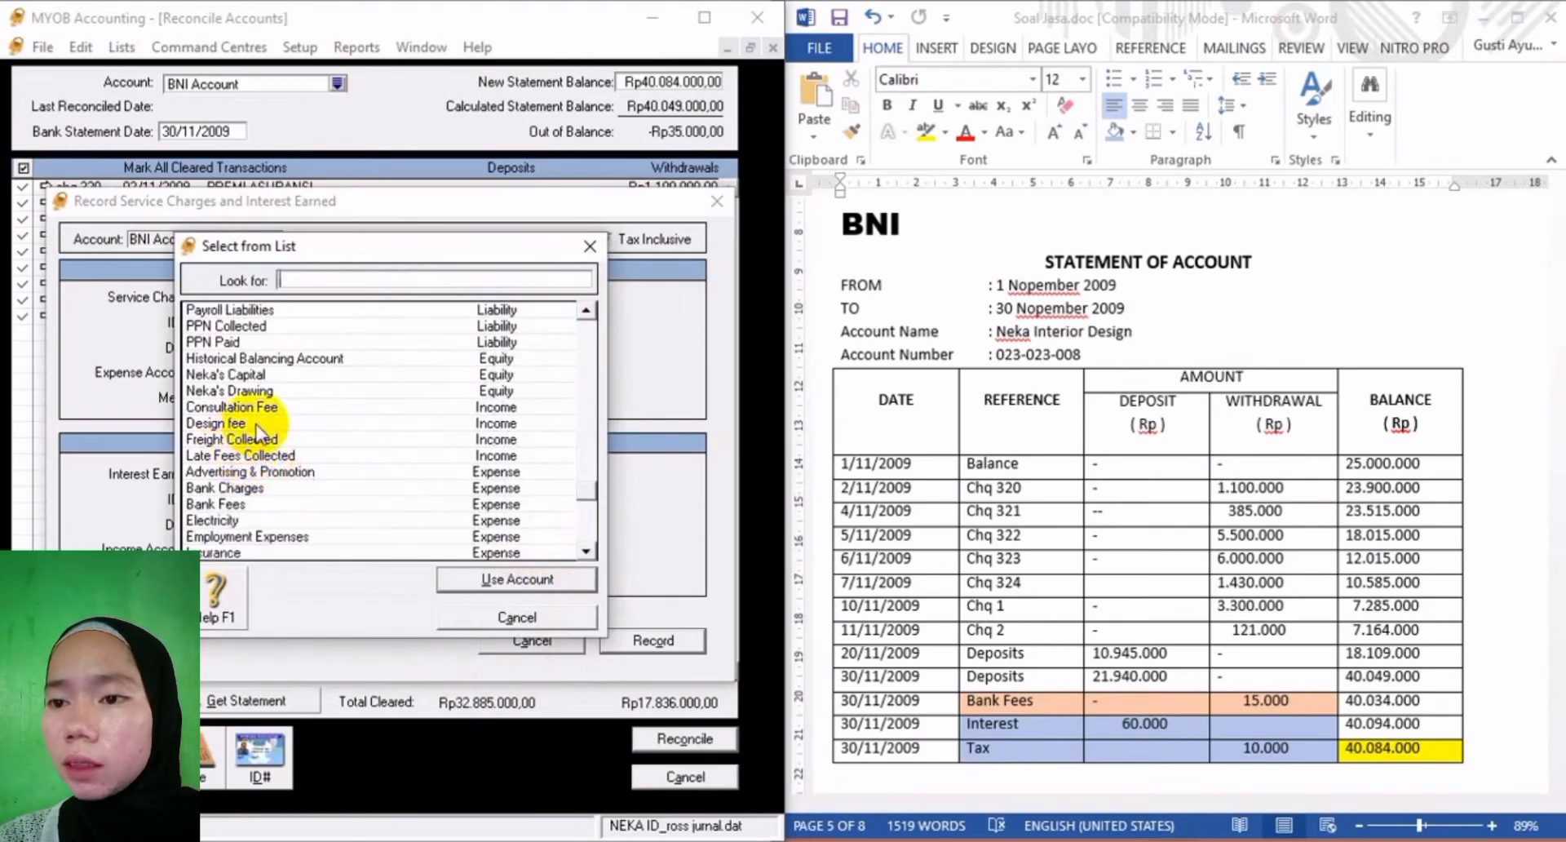
{"action": "left_click", "coordinate": [587, 551]}
{"action": "left_click", "coordinate": [587, 551]}
{"action": "left_click", "coordinate": [587, 551]}
{"action": "left_click", "coordinate": [587, 551]}
{"action": "left_click", "coordinate": [588, 552]}
{"action": "left_click", "coordinate": [587, 552]}
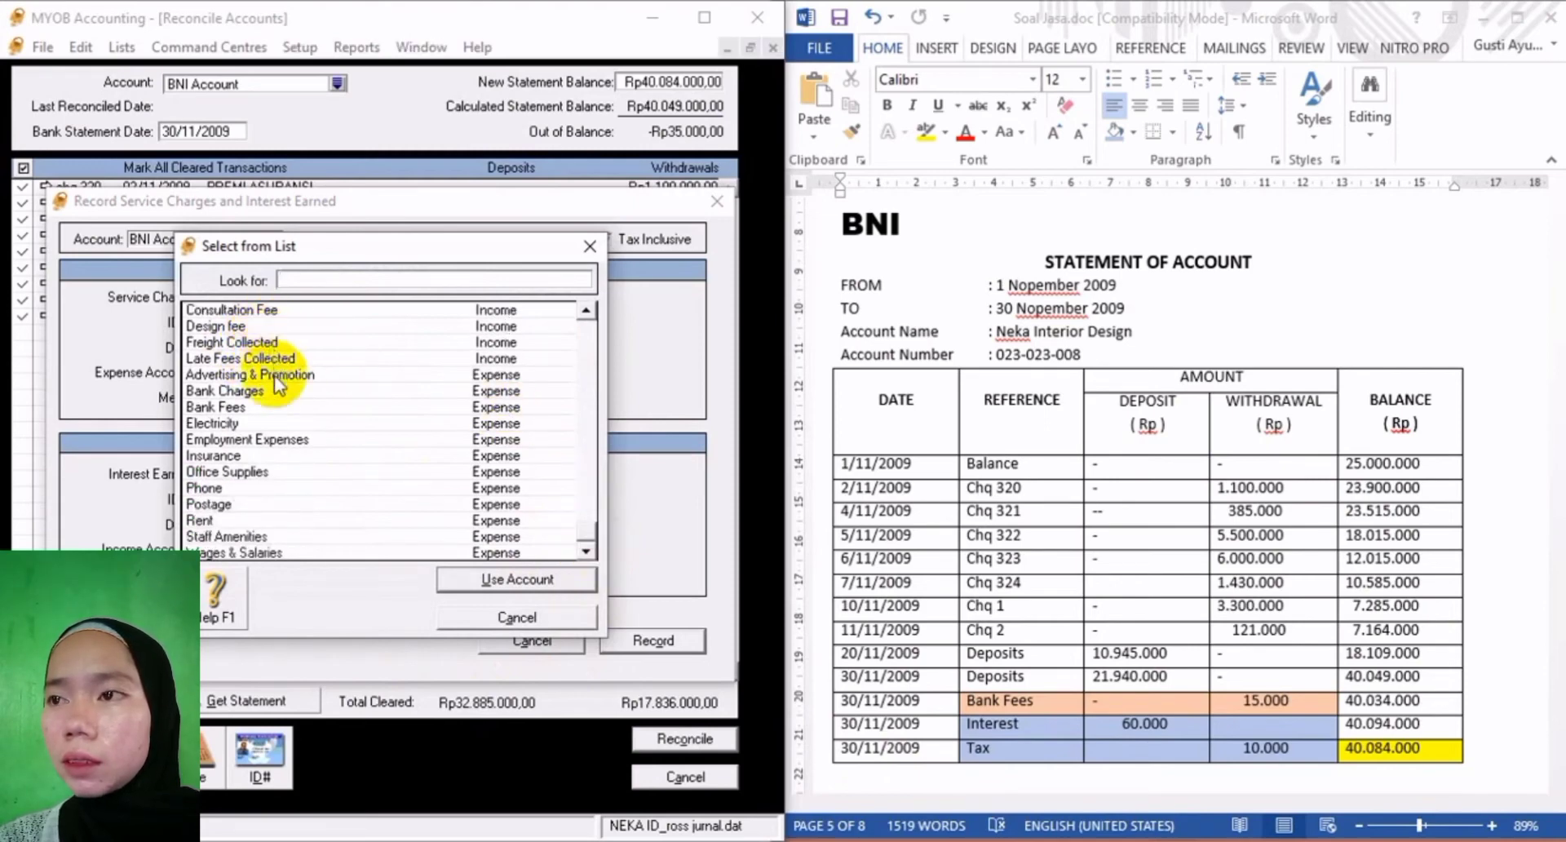
{"action": "left_click", "coordinate": [581, 312]}
{"action": "left_click", "coordinate": [581, 313]}
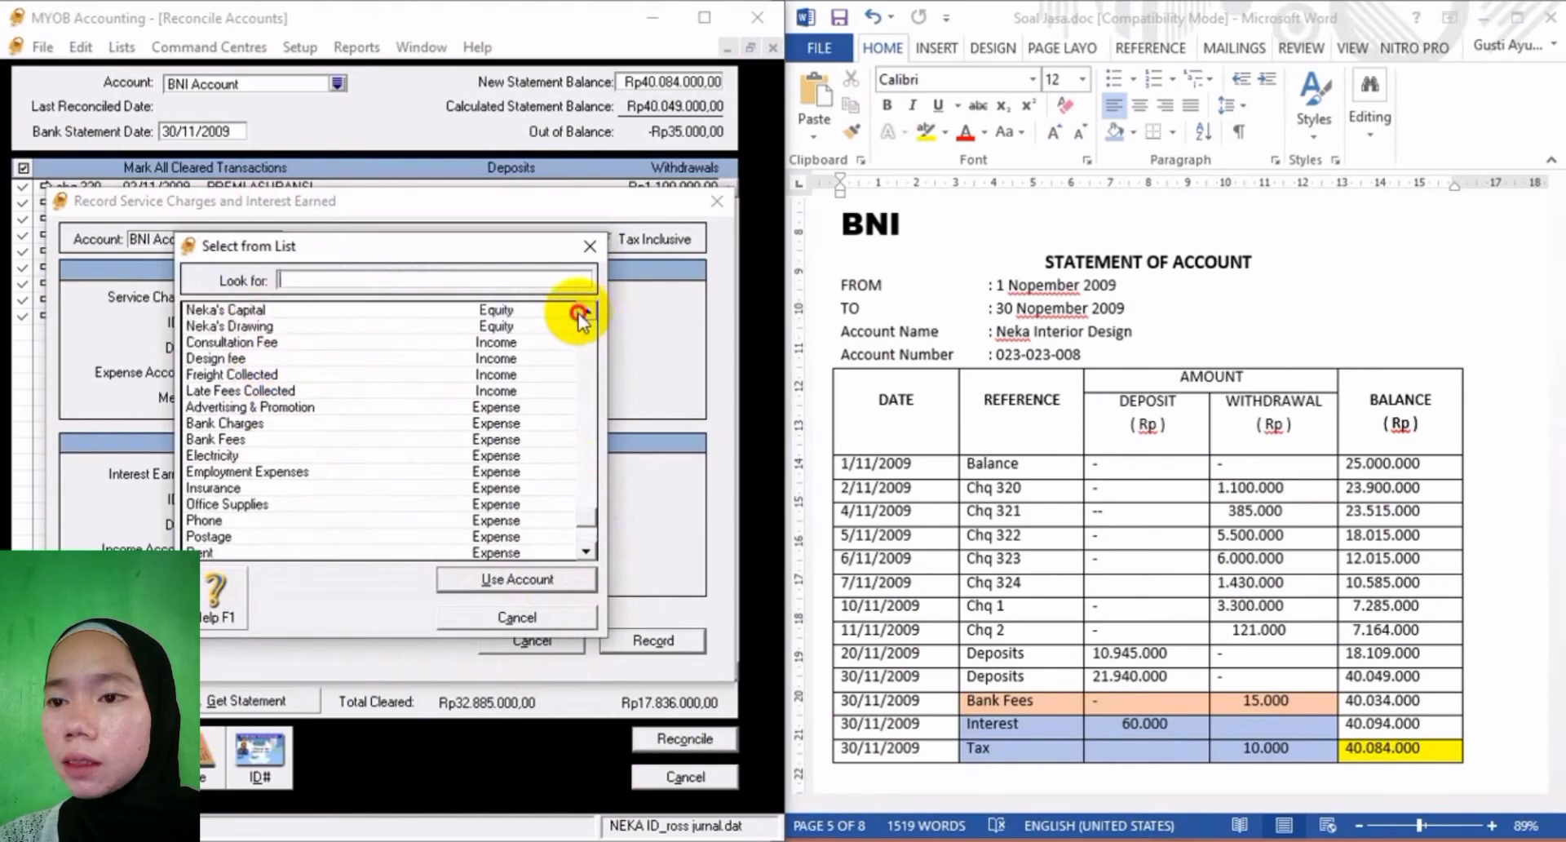
{"action": "left_click", "coordinate": [581, 313]}
{"action": "left_click", "coordinate": [581, 312]}
{"action": "left_click", "coordinate": [581, 312]}
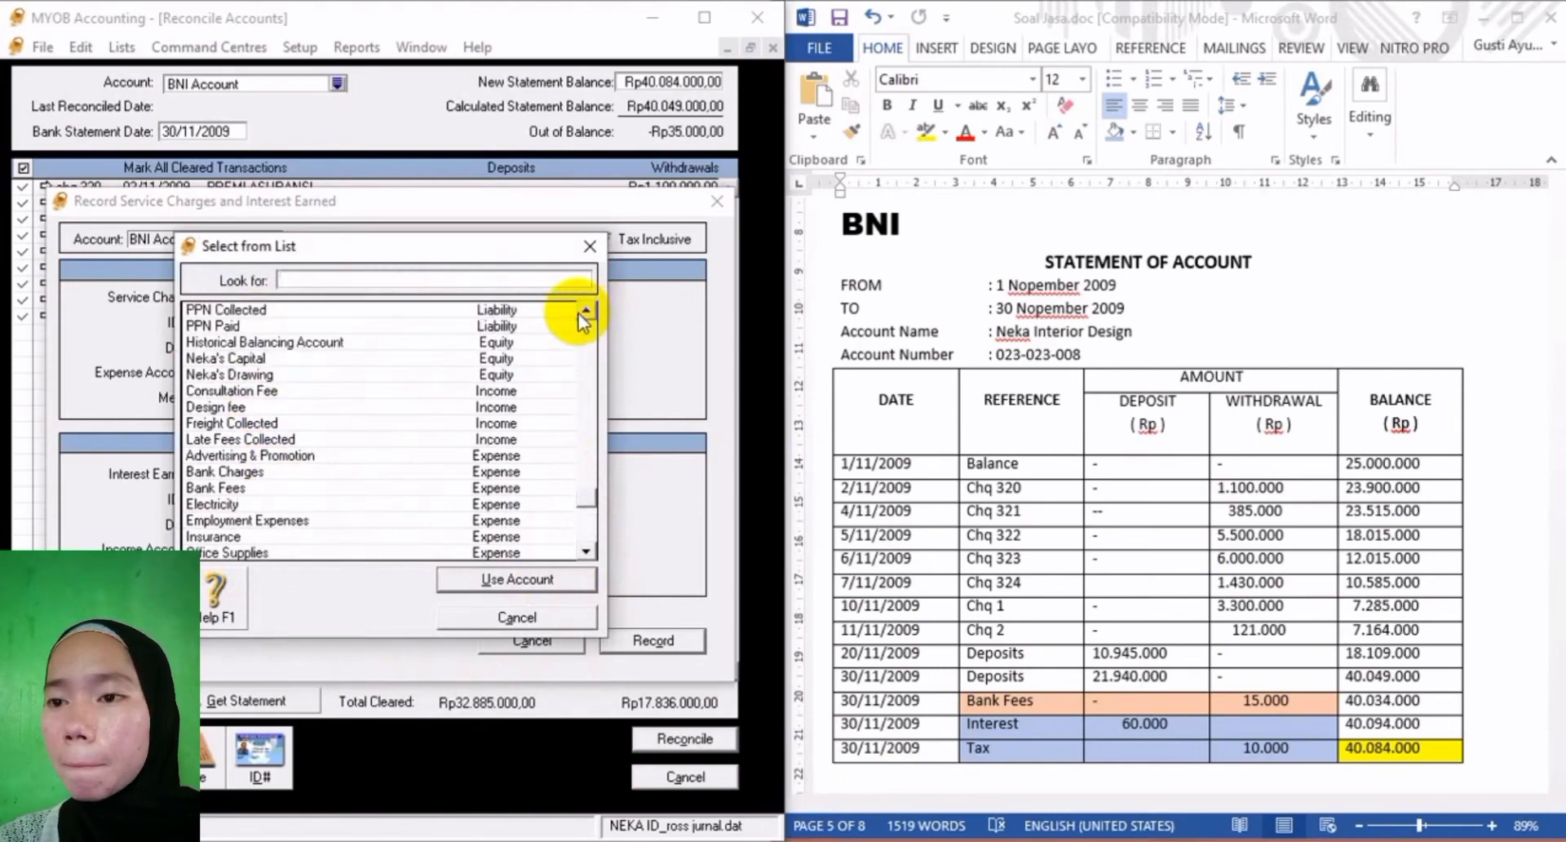
{"action": "left_click", "coordinate": [581, 312]}
{"action": "left_click", "coordinate": [580, 312]}
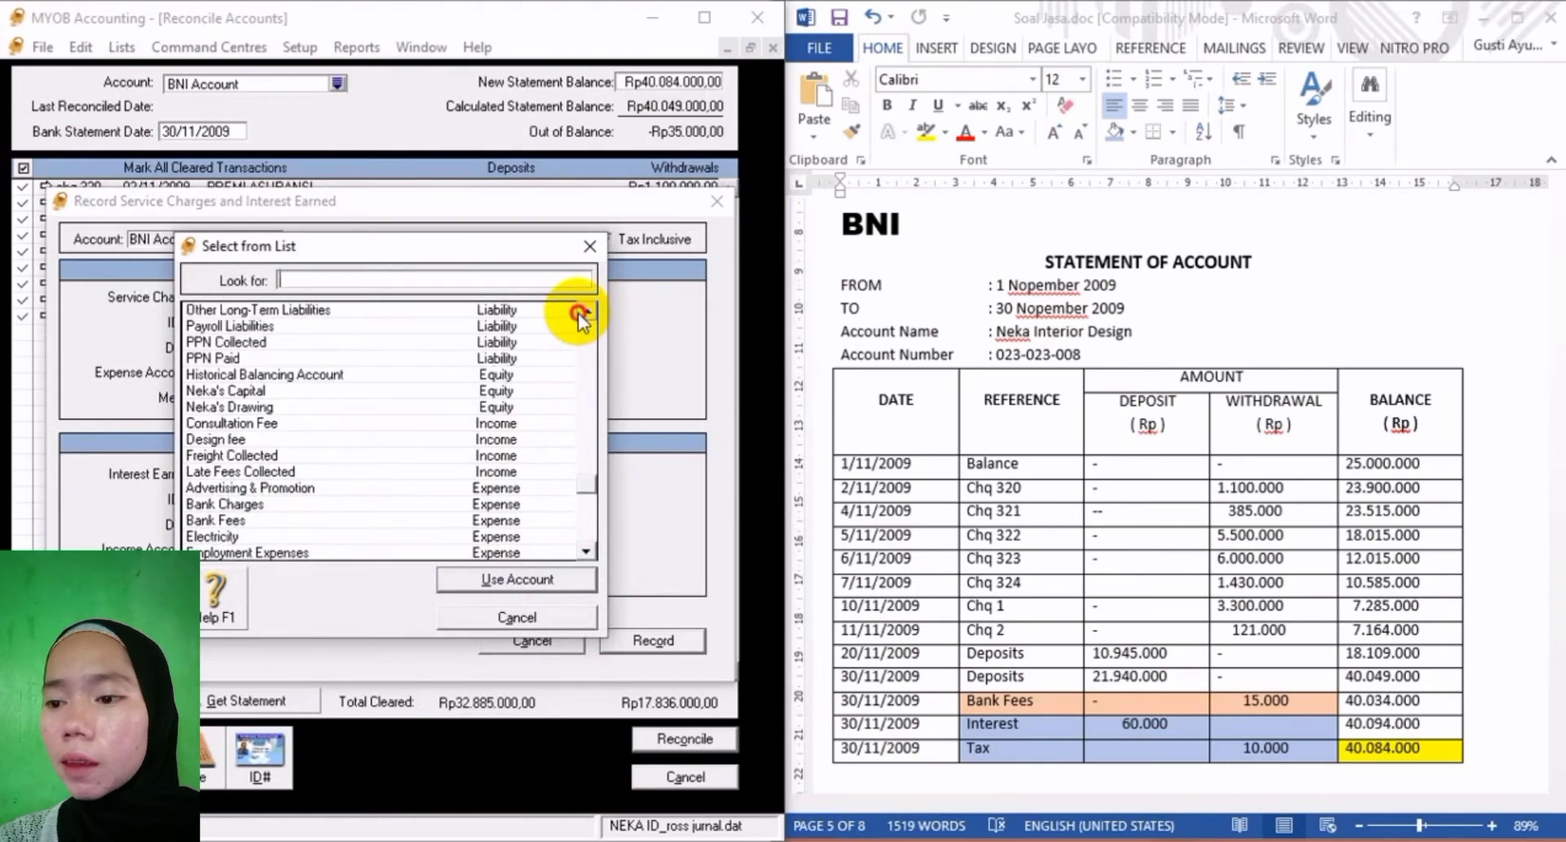
{"action": "left_click", "coordinate": [585, 553]}
{"action": "left_click", "coordinate": [585, 553]}
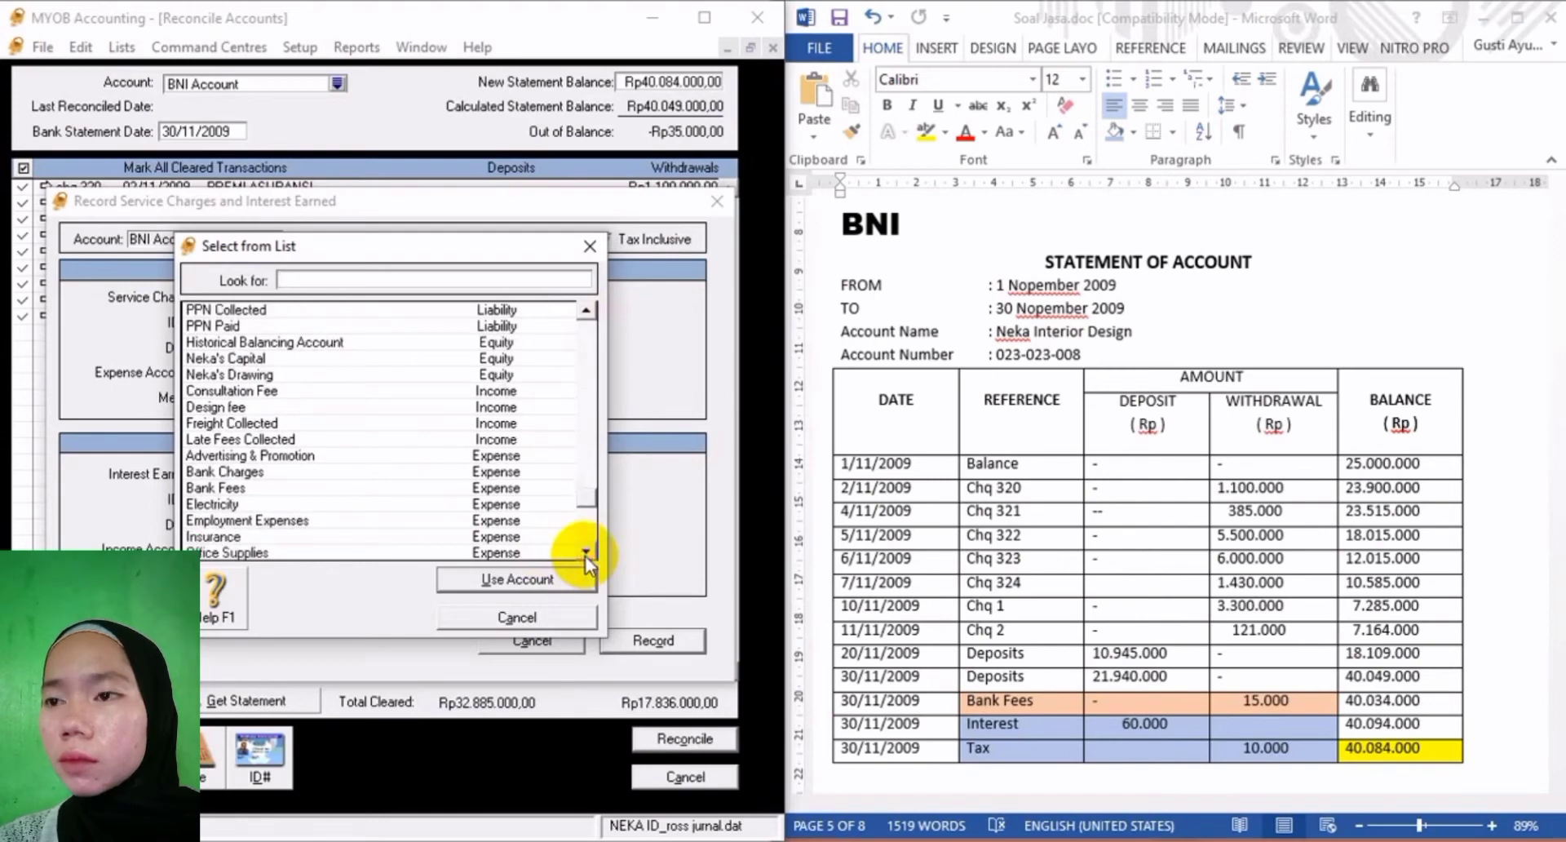
{"action": "left_click", "coordinate": [585, 554]}
{"action": "left_click", "coordinate": [584, 554]}
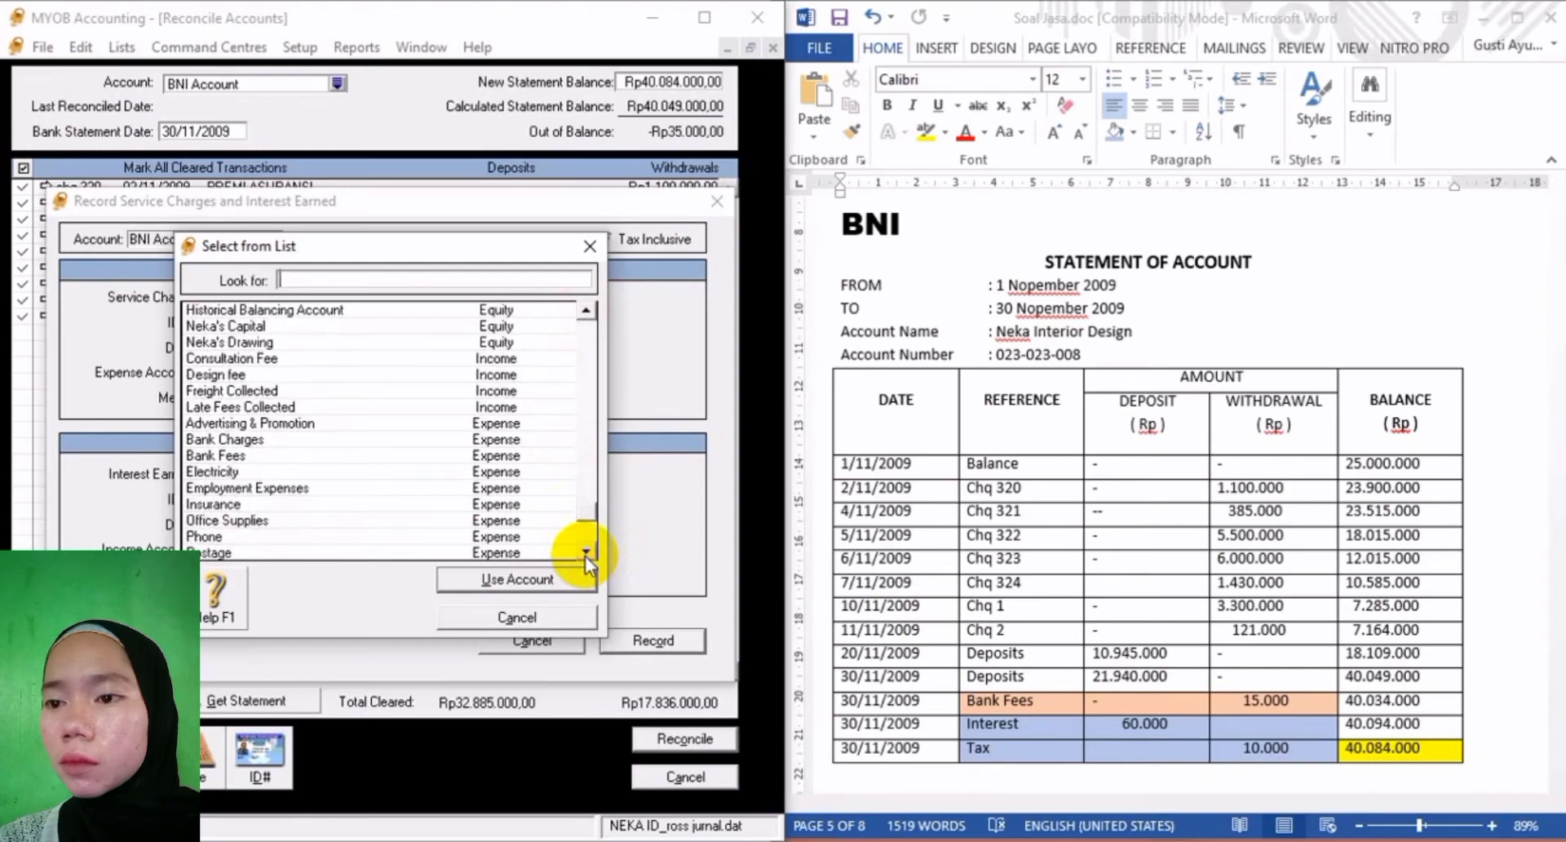
{"action": "left_click", "coordinate": [584, 554]}
{"action": "left_click", "coordinate": [585, 554]}
{"action": "left_click", "coordinate": [585, 554]}
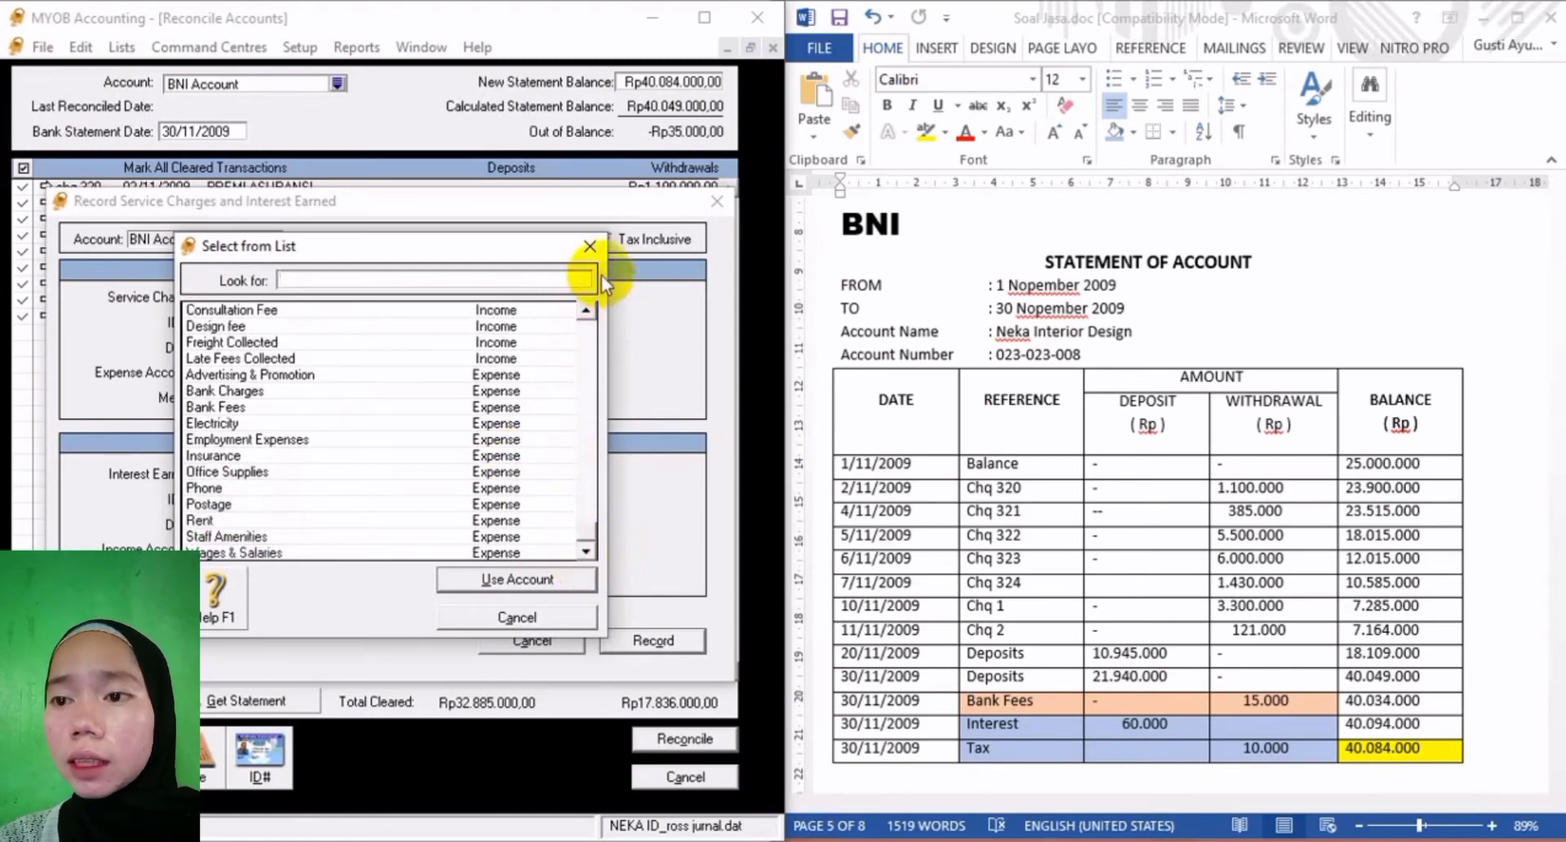
Cancel the account selection and the unrecorded bank entry, and leave the BNI Account reconciliation.
{"action": "left_click", "coordinate": [517, 617]}
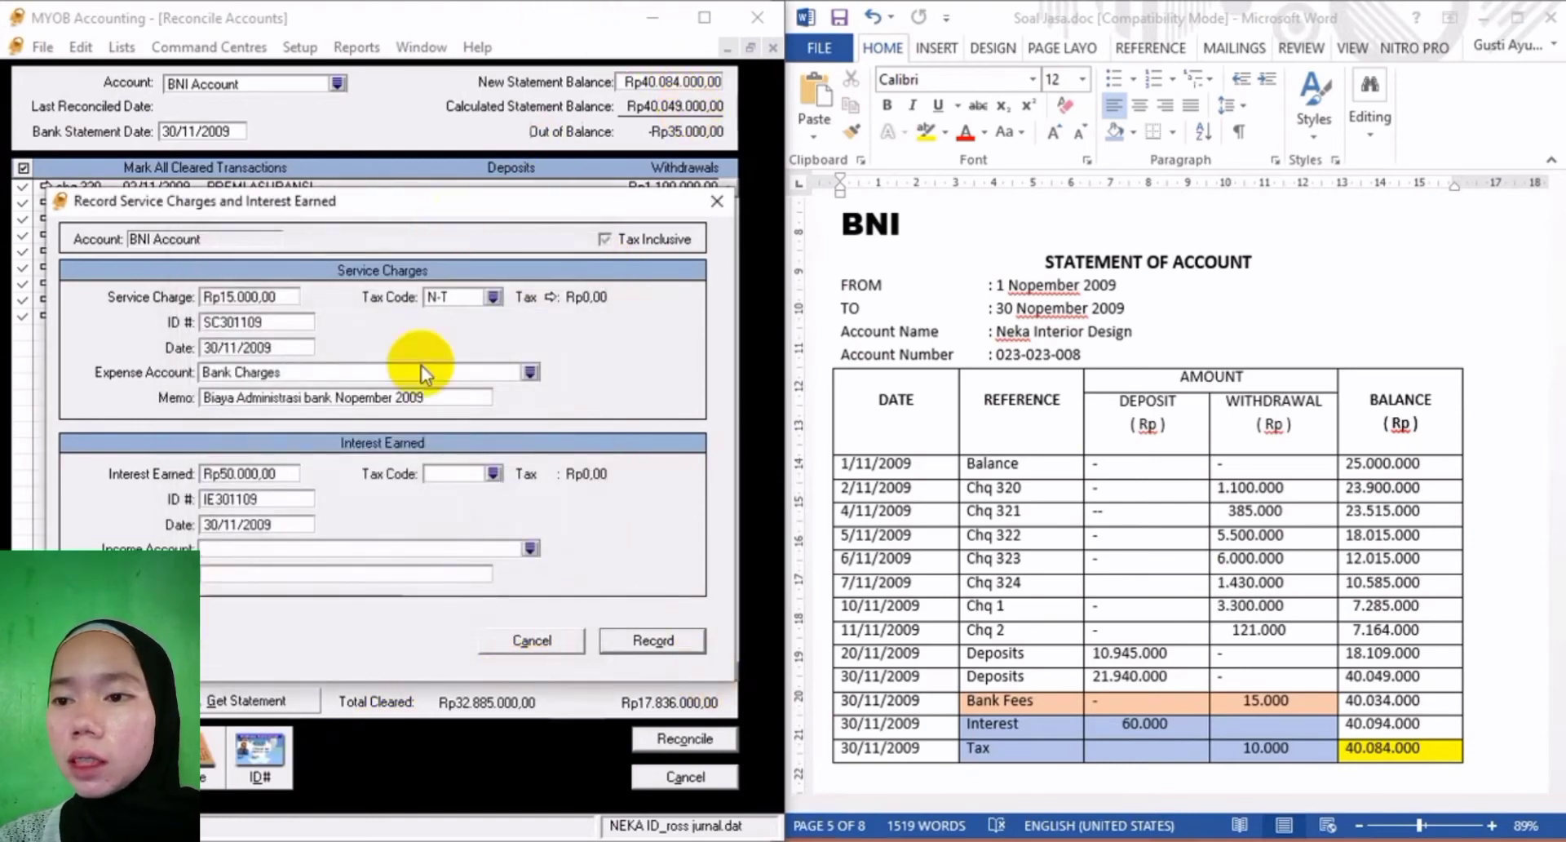
{"action": "left_click", "coordinate": [554, 645]}
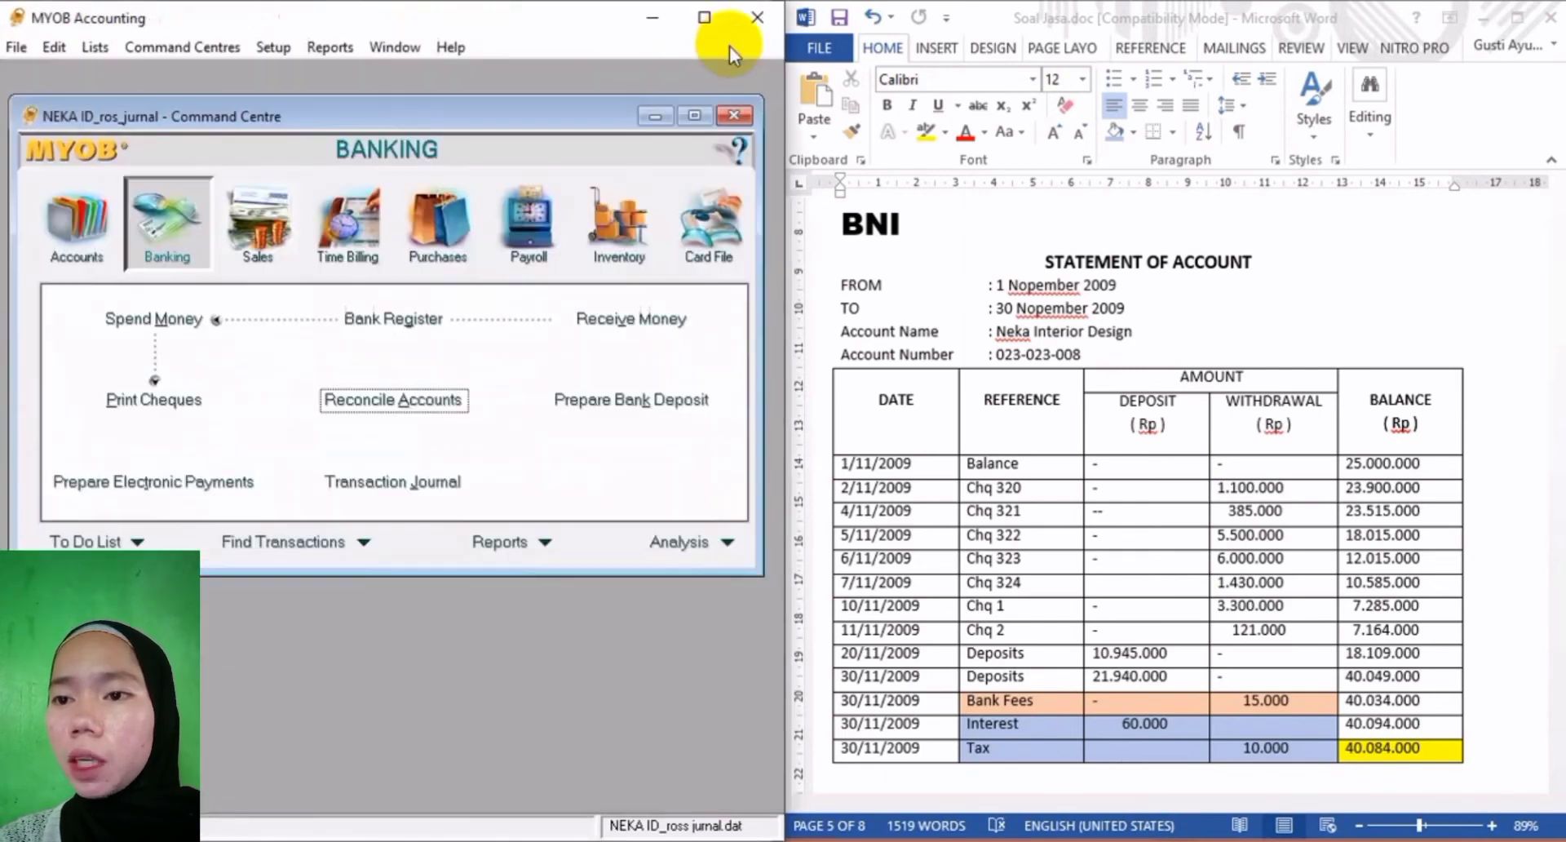
{"action": "left_click", "coordinate": [728, 47]}
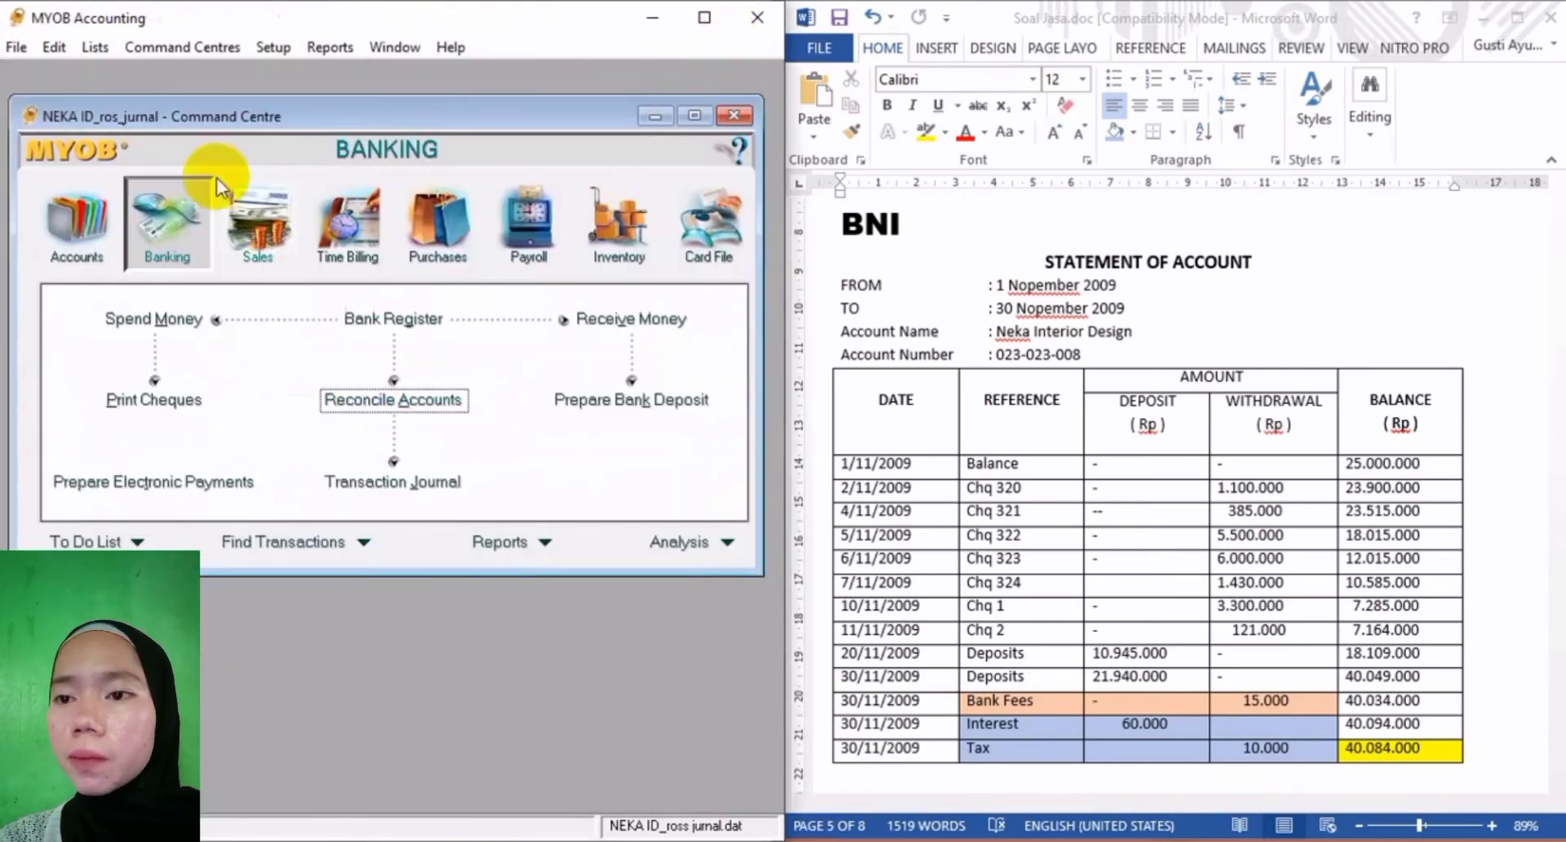
Start a new detail account under Other Income in the accounts list and number it 8-1000.
{"action": "left_click", "coordinate": [77, 228]}
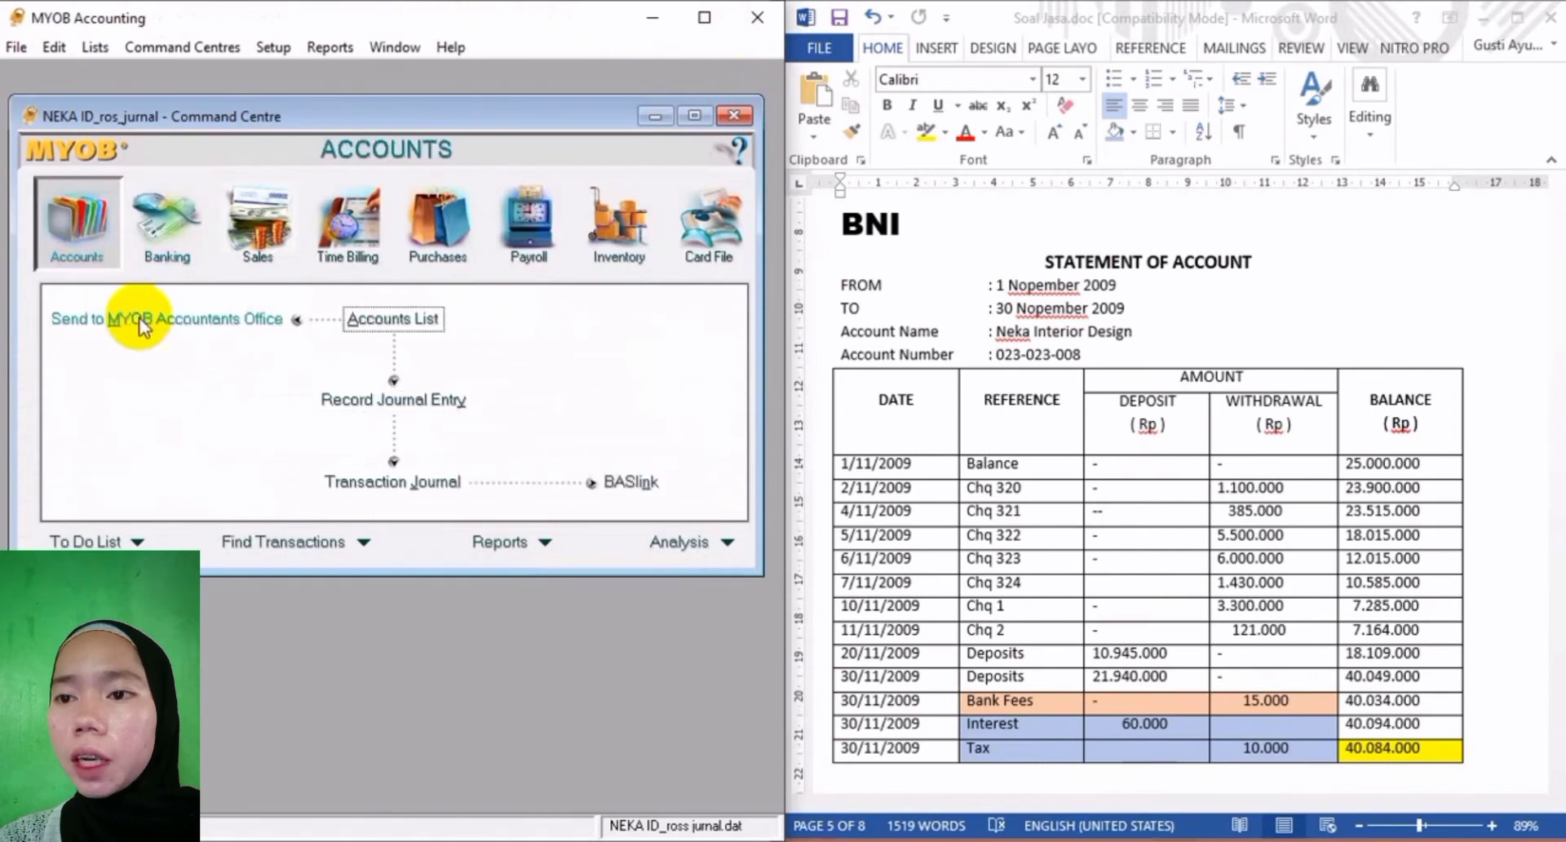
{"action": "left_click", "coordinate": [392, 318]}
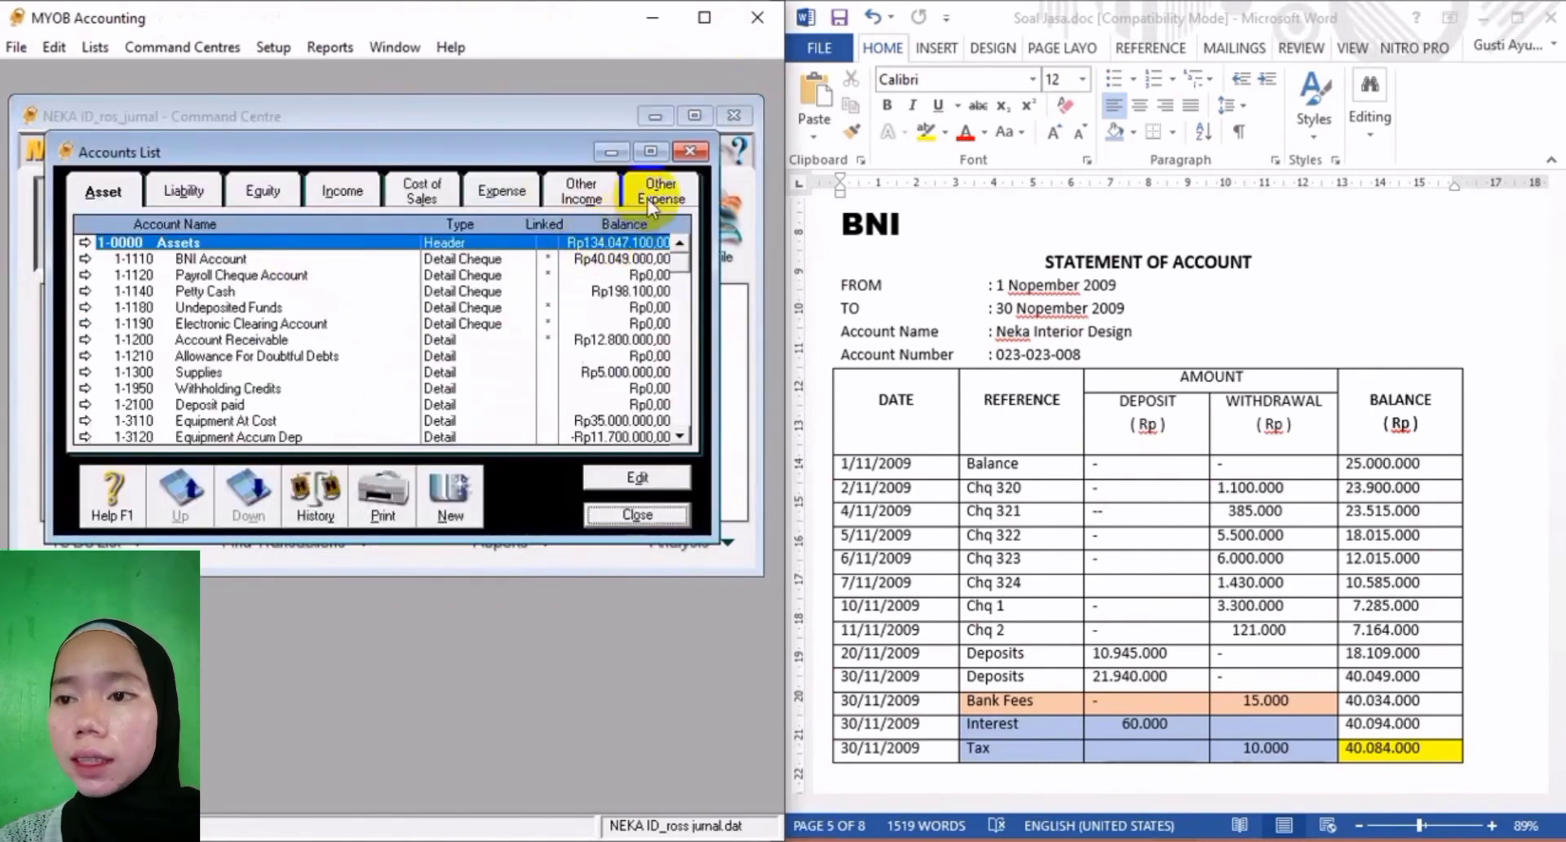
{"action": "left_click", "coordinate": [599, 194]}
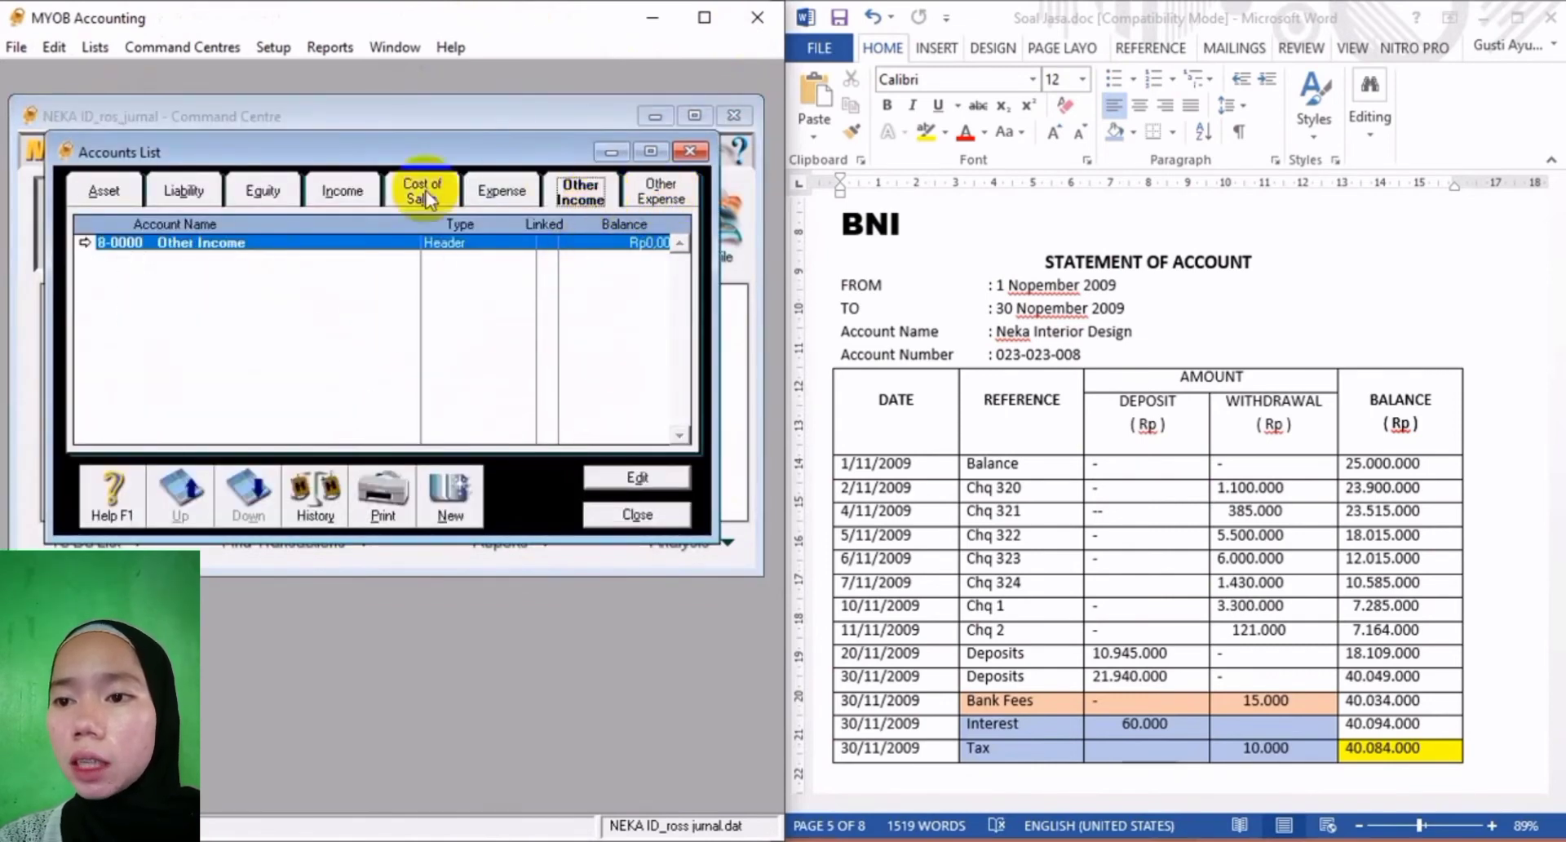
{"action": "left_click", "coordinate": [451, 514]}
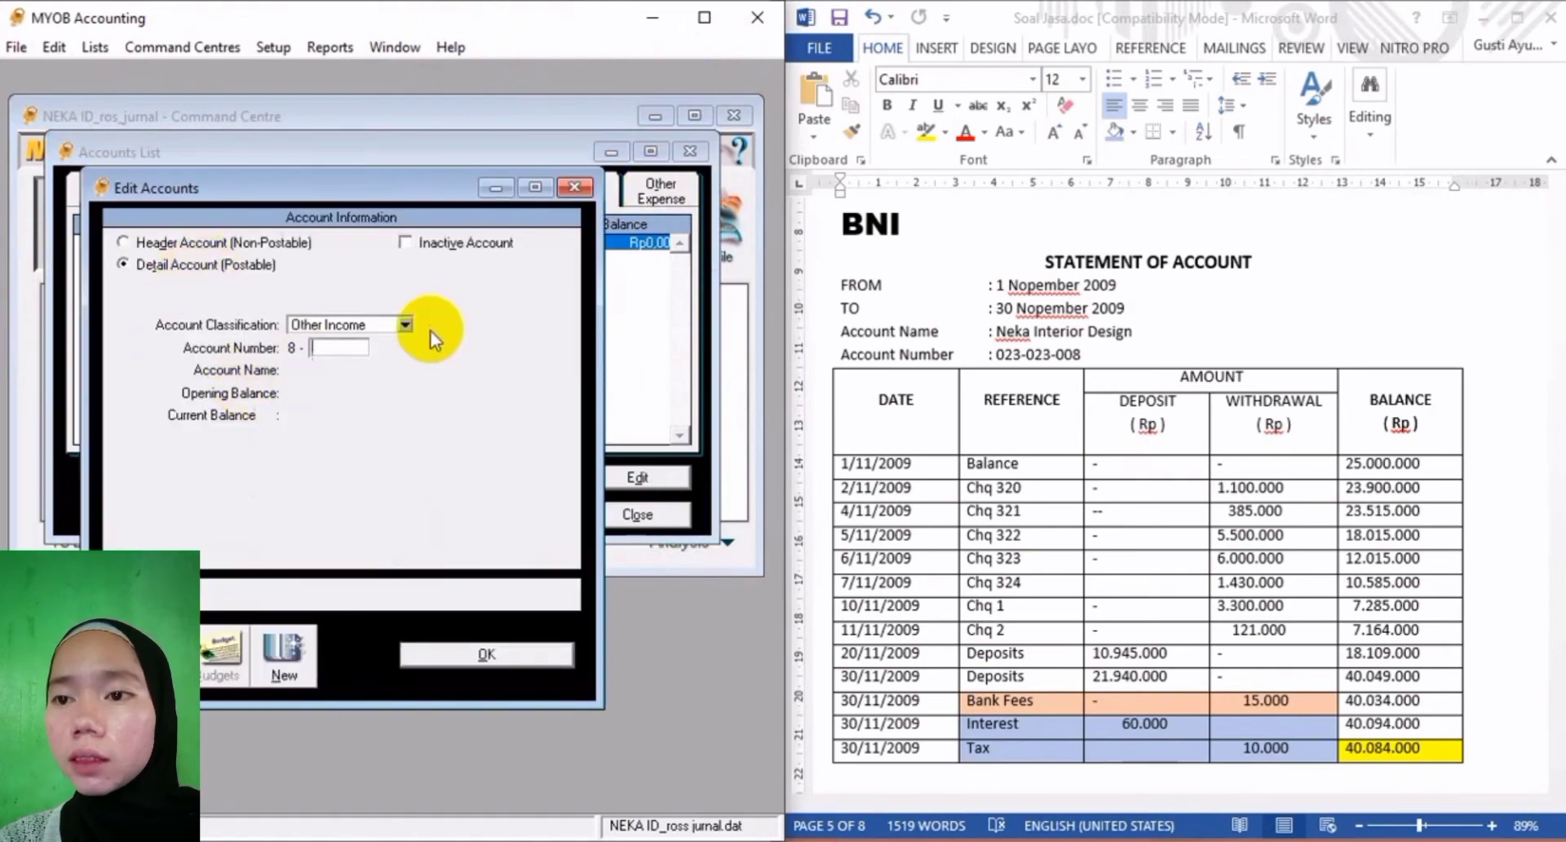
{"action": "type", "text": "1"}
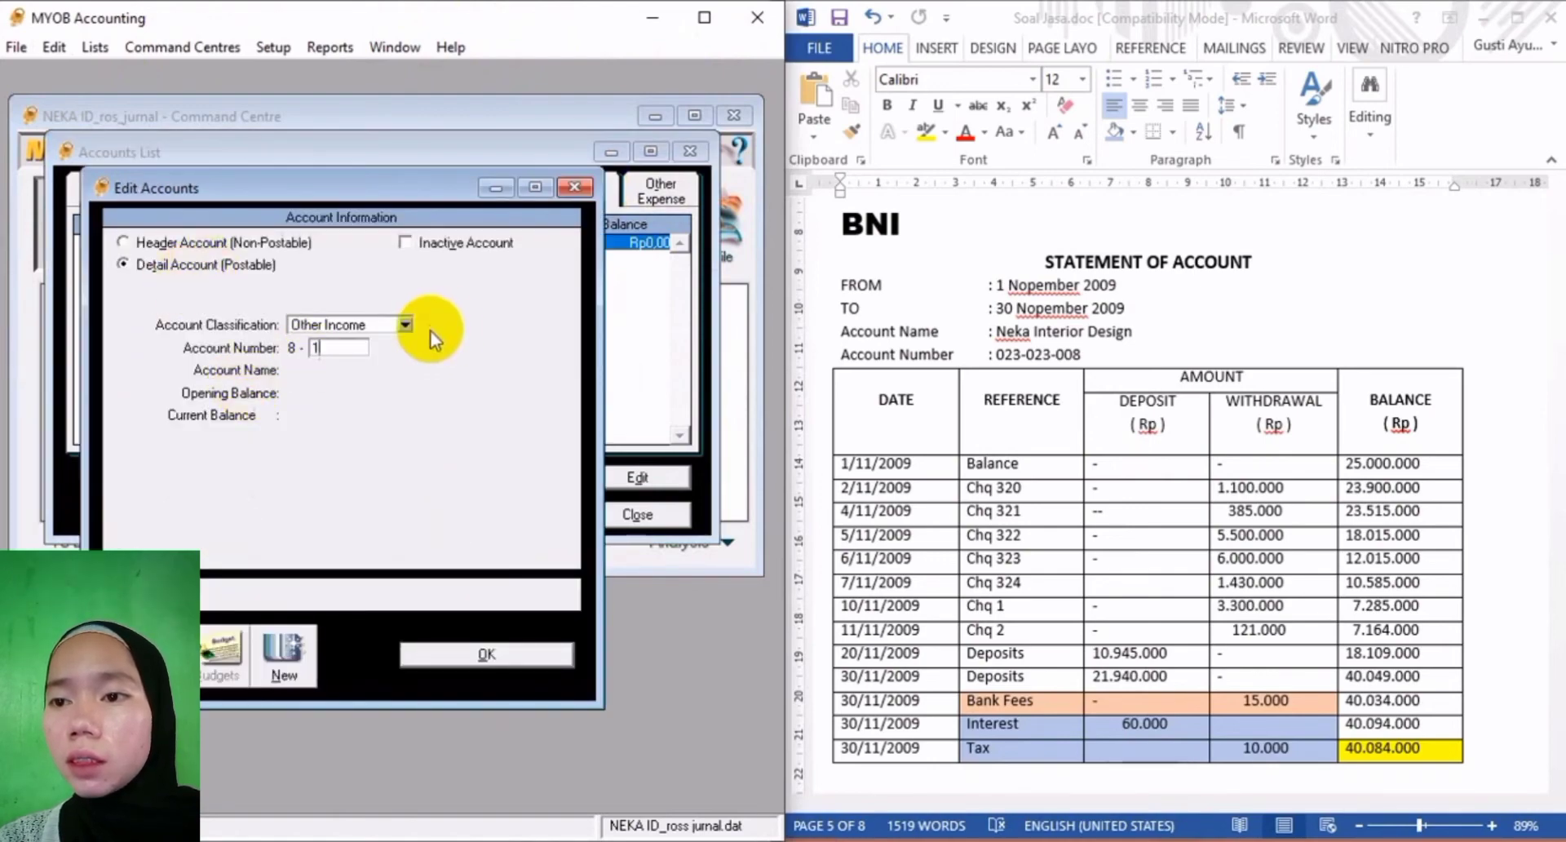
{"action": "type", "text": "000"}
{"action": "key", "text": "Tab"}
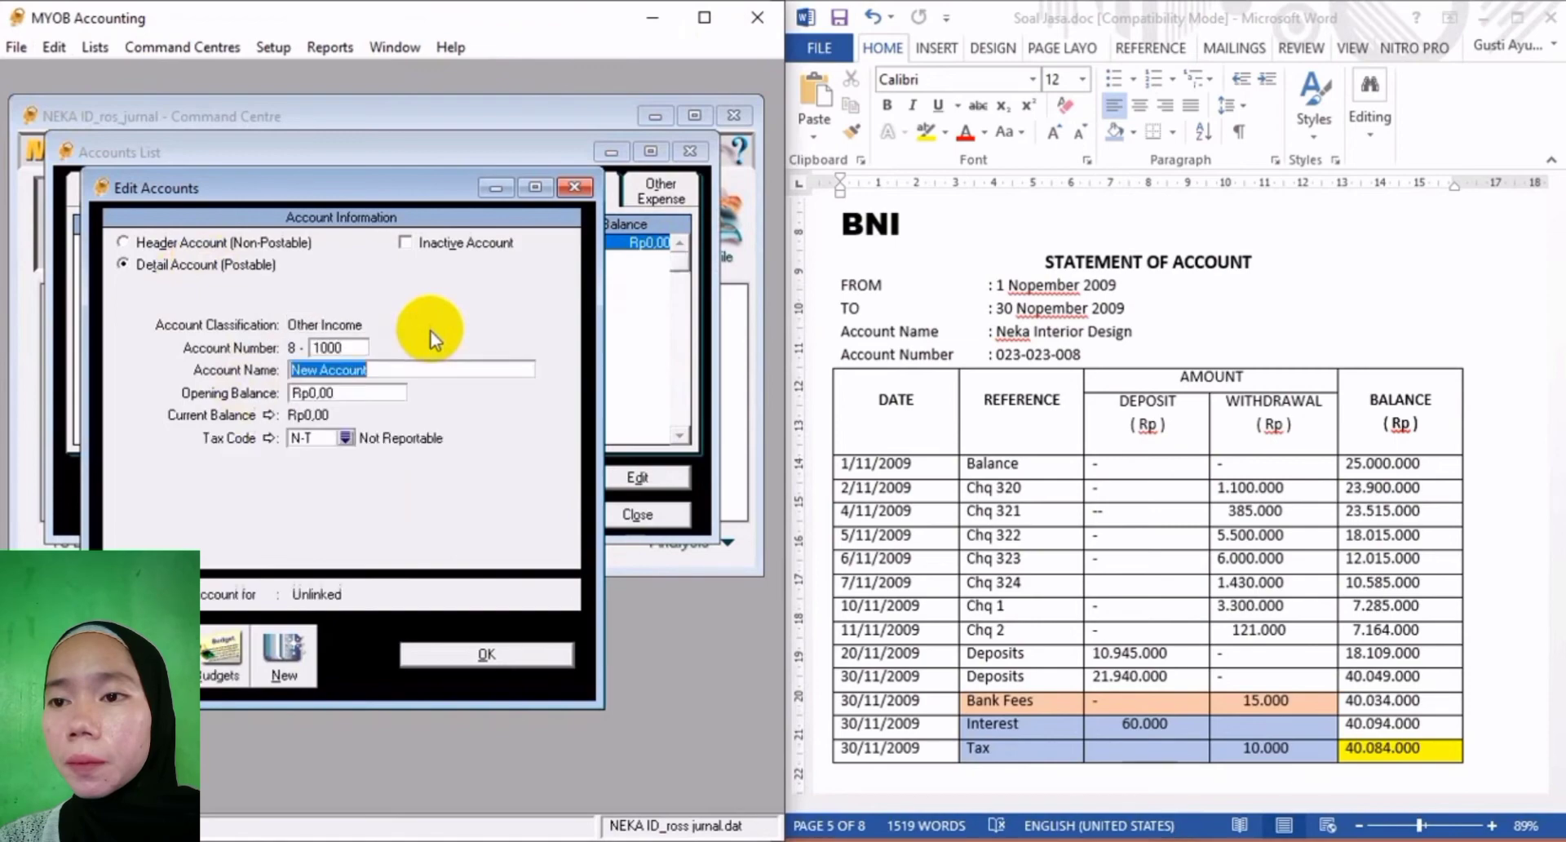
Name the new Other Income account "Interst Income" and save it.
{"action": "type", "text": "Int"}
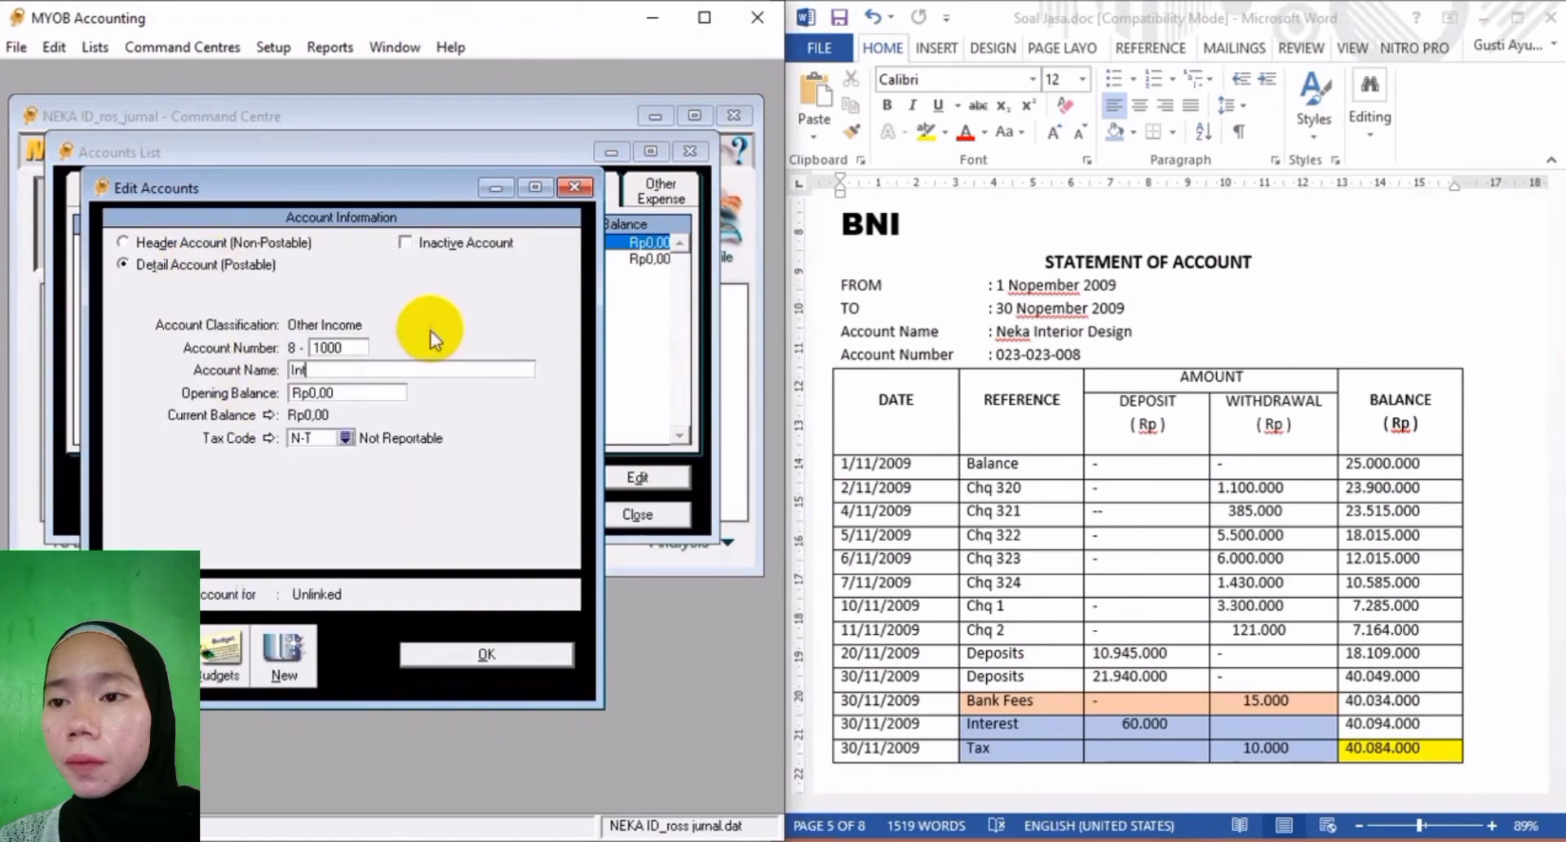
{"action": "type", "text": "erst I"}
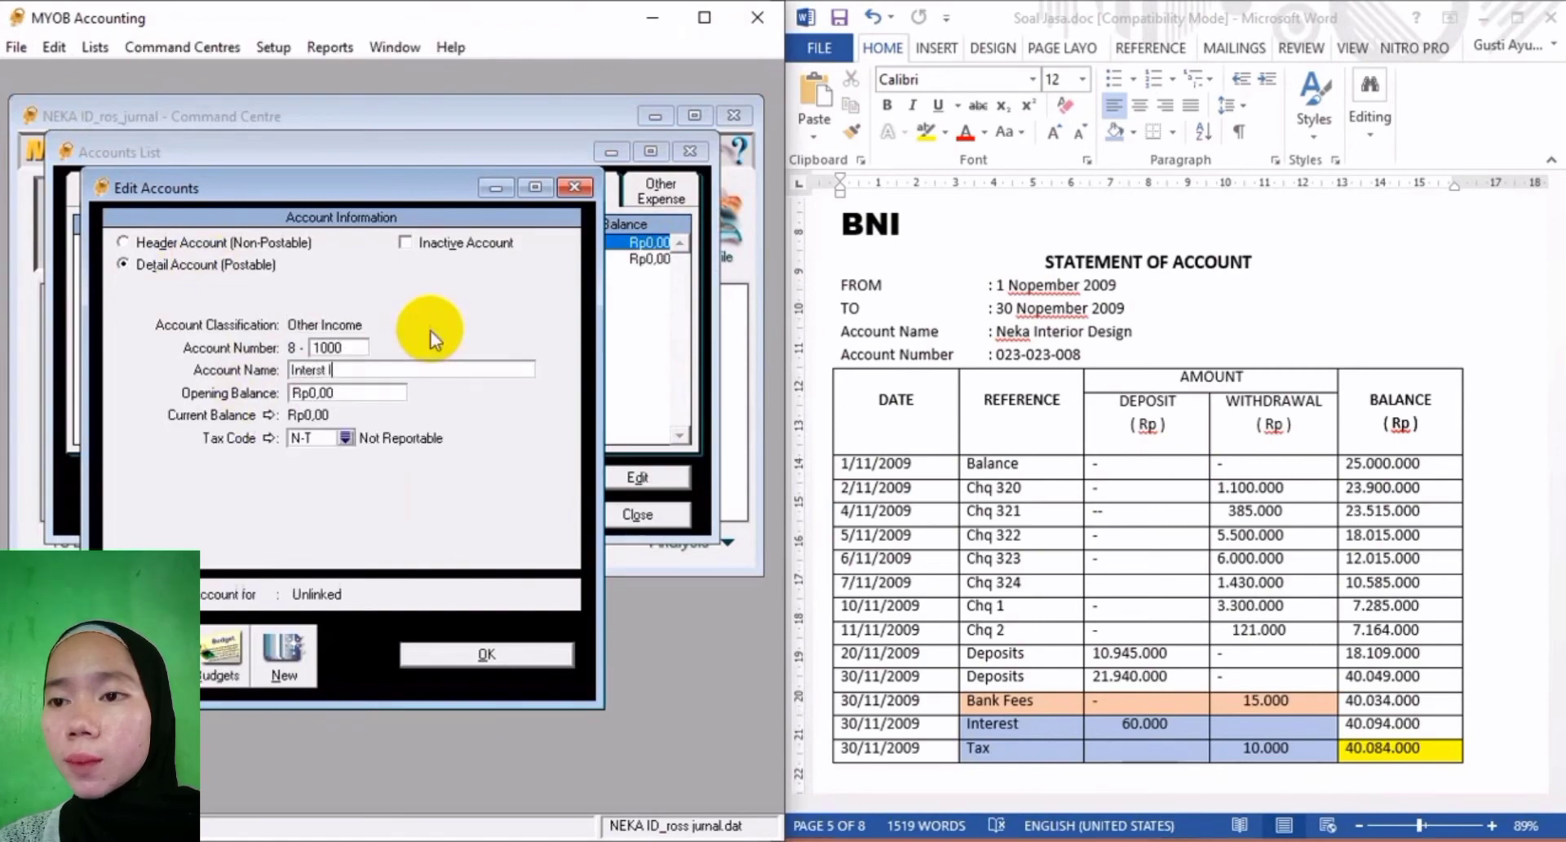
{"action": "type", "text": "ncome"}
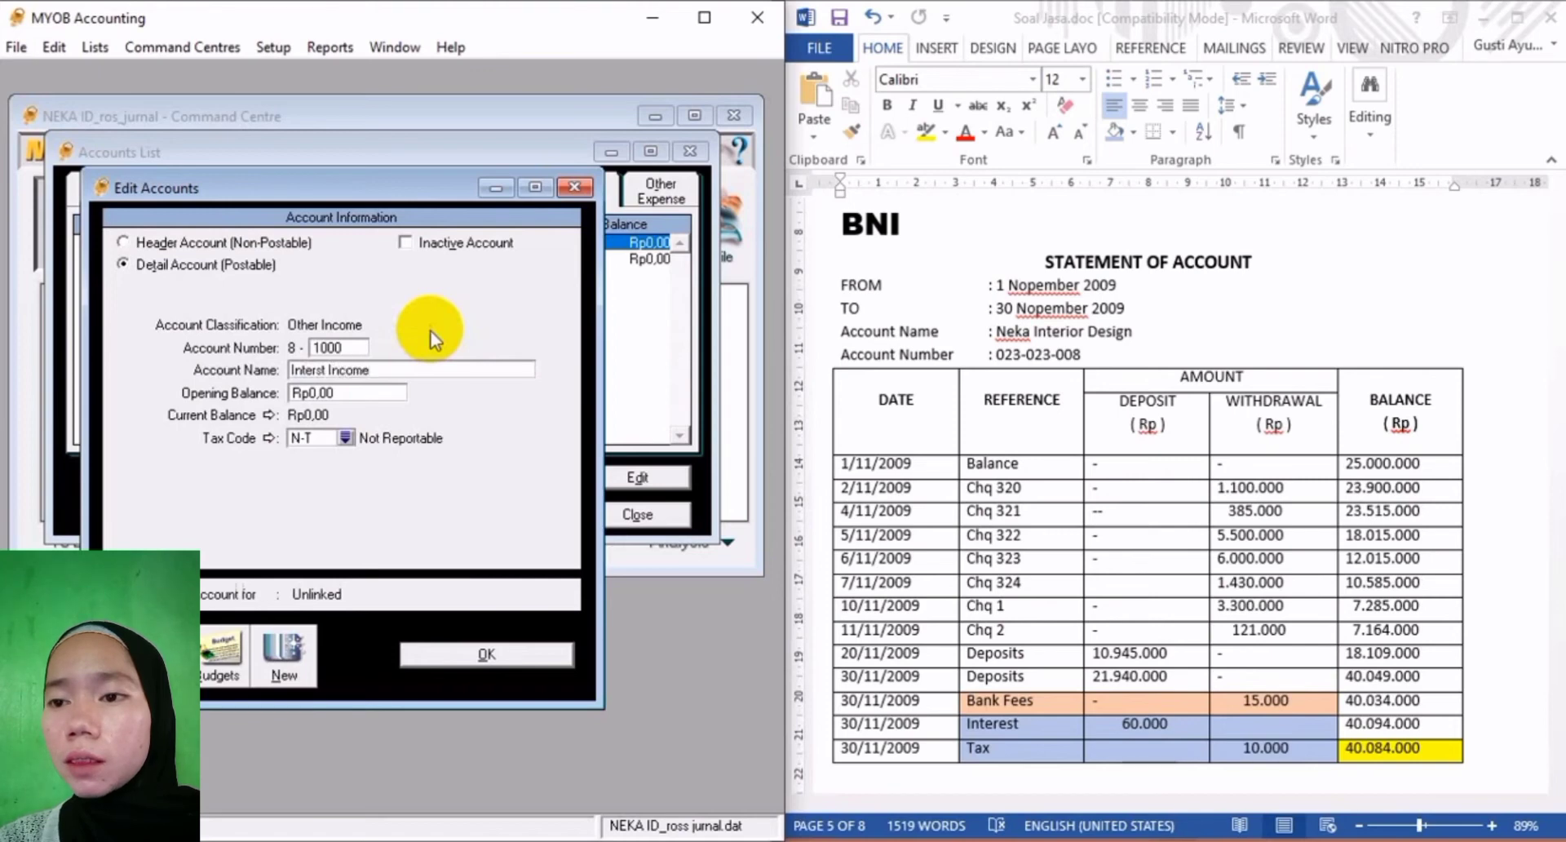
{"action": "left_click", "coordinate": [453, 653]}
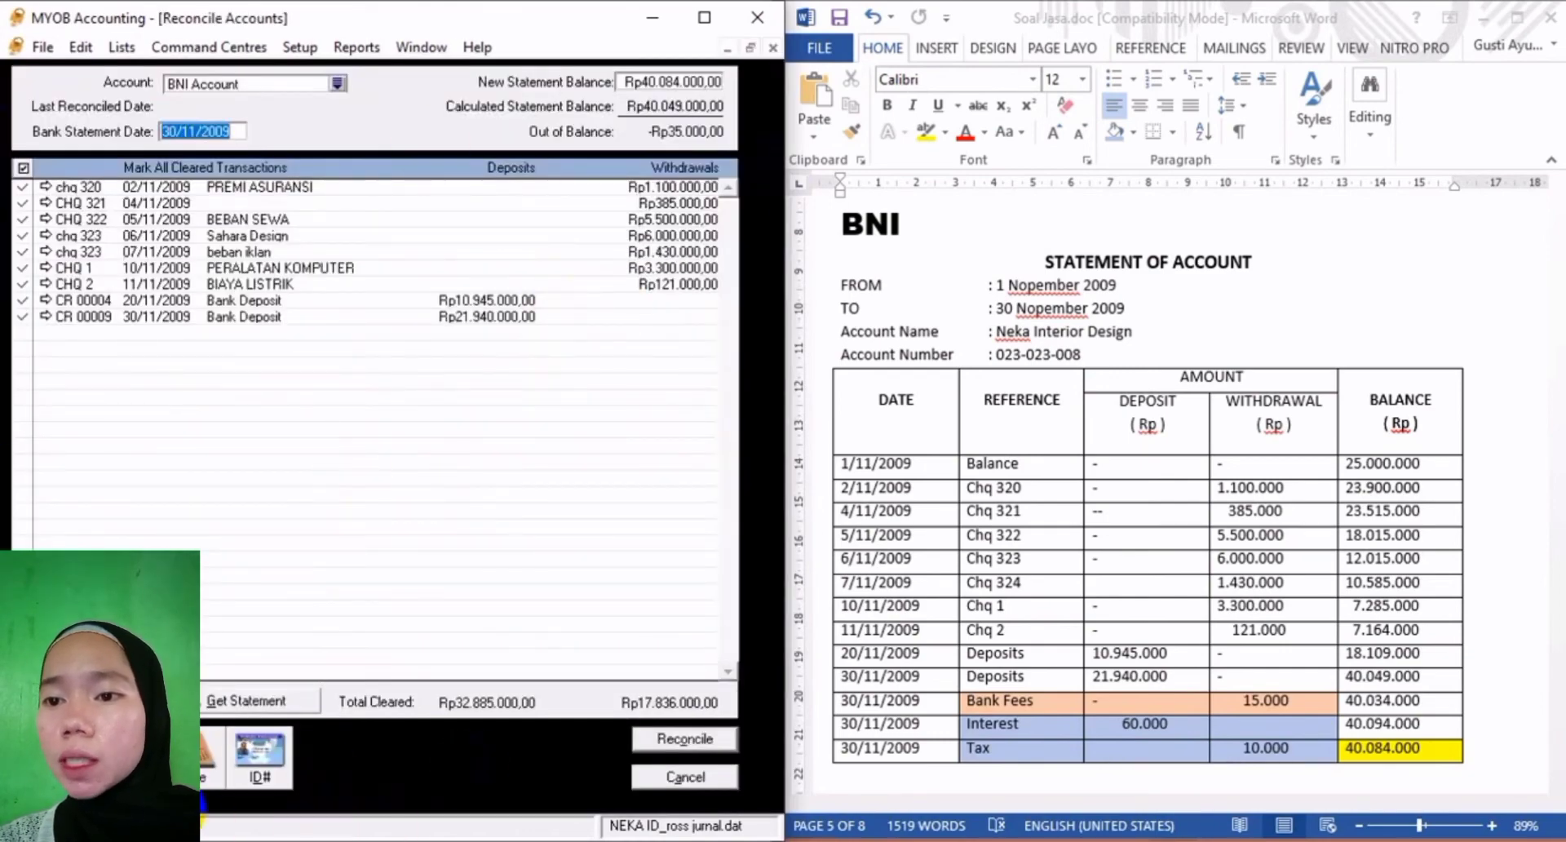
Record a bank service charge of Rp15.000 in the BNI Account reconciliation.
{"action": "key", "text": "Tab"}
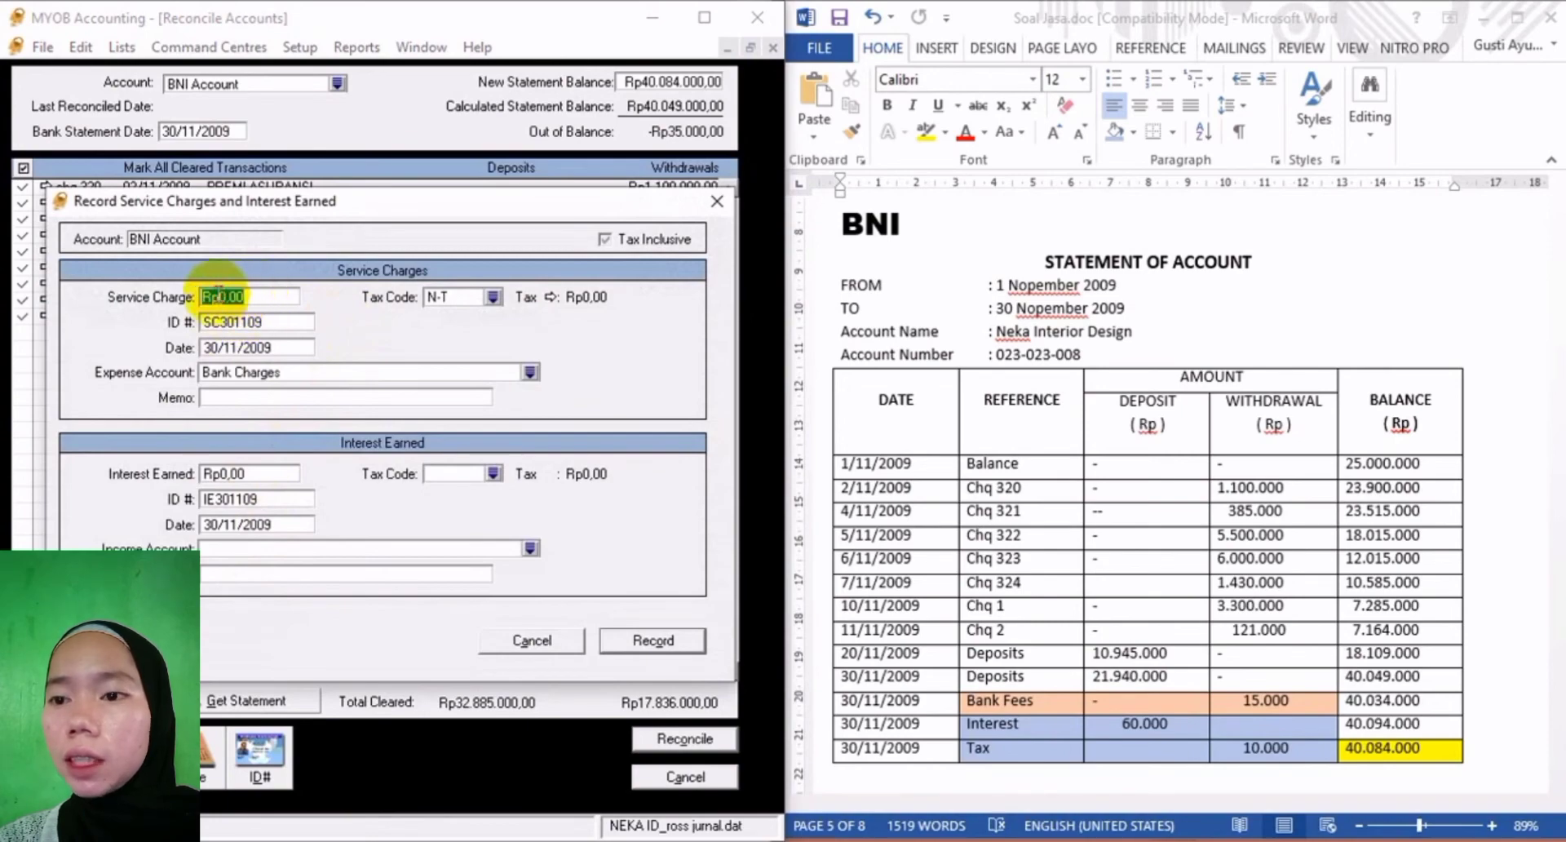
{"action": "type", "text": "1"}
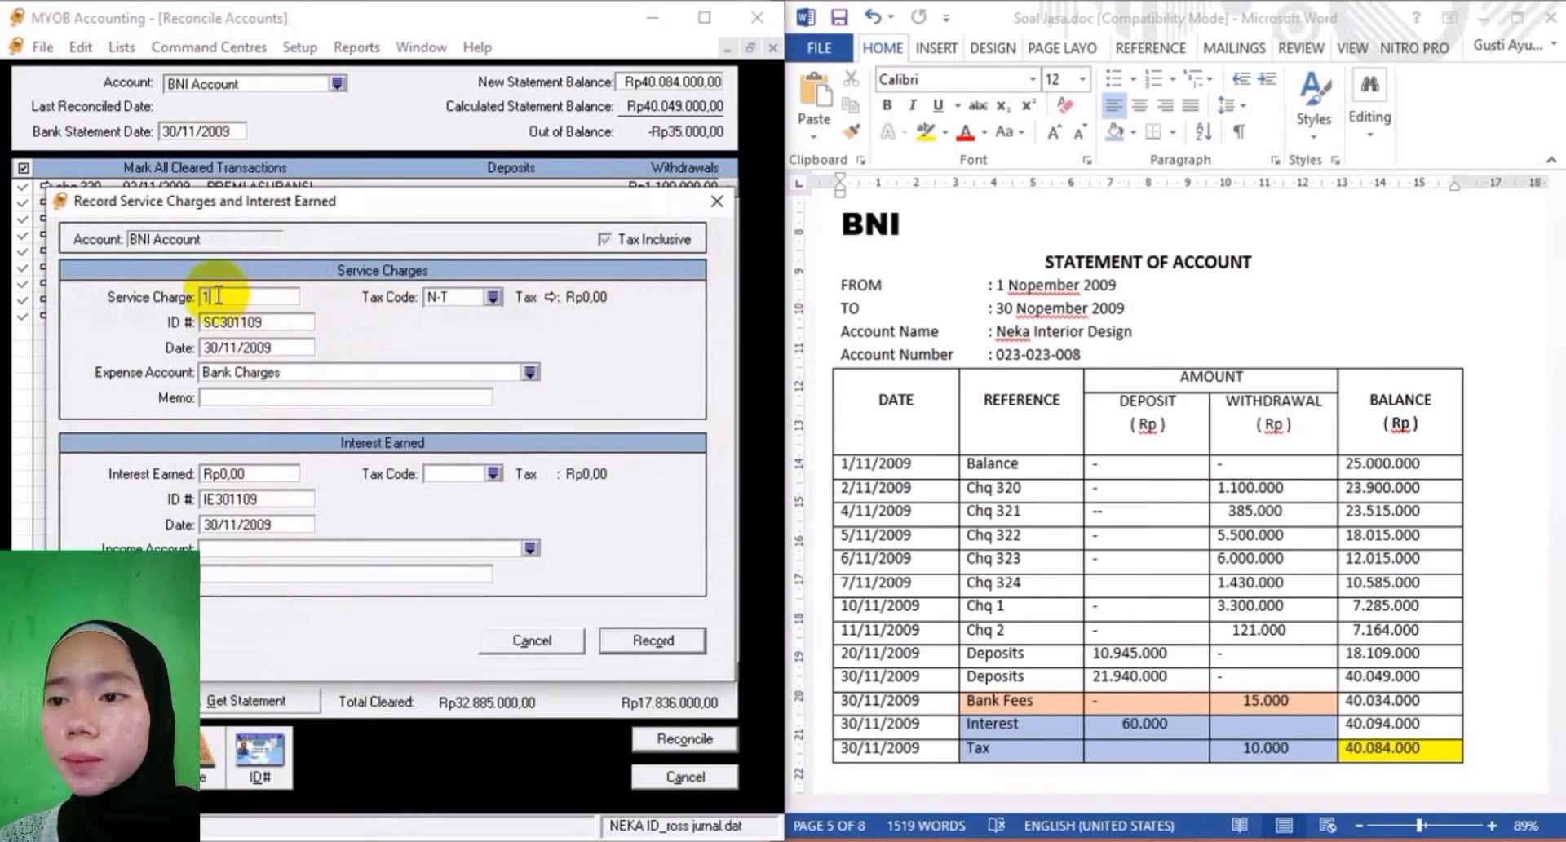
{"action": "type", "text": "5000"}
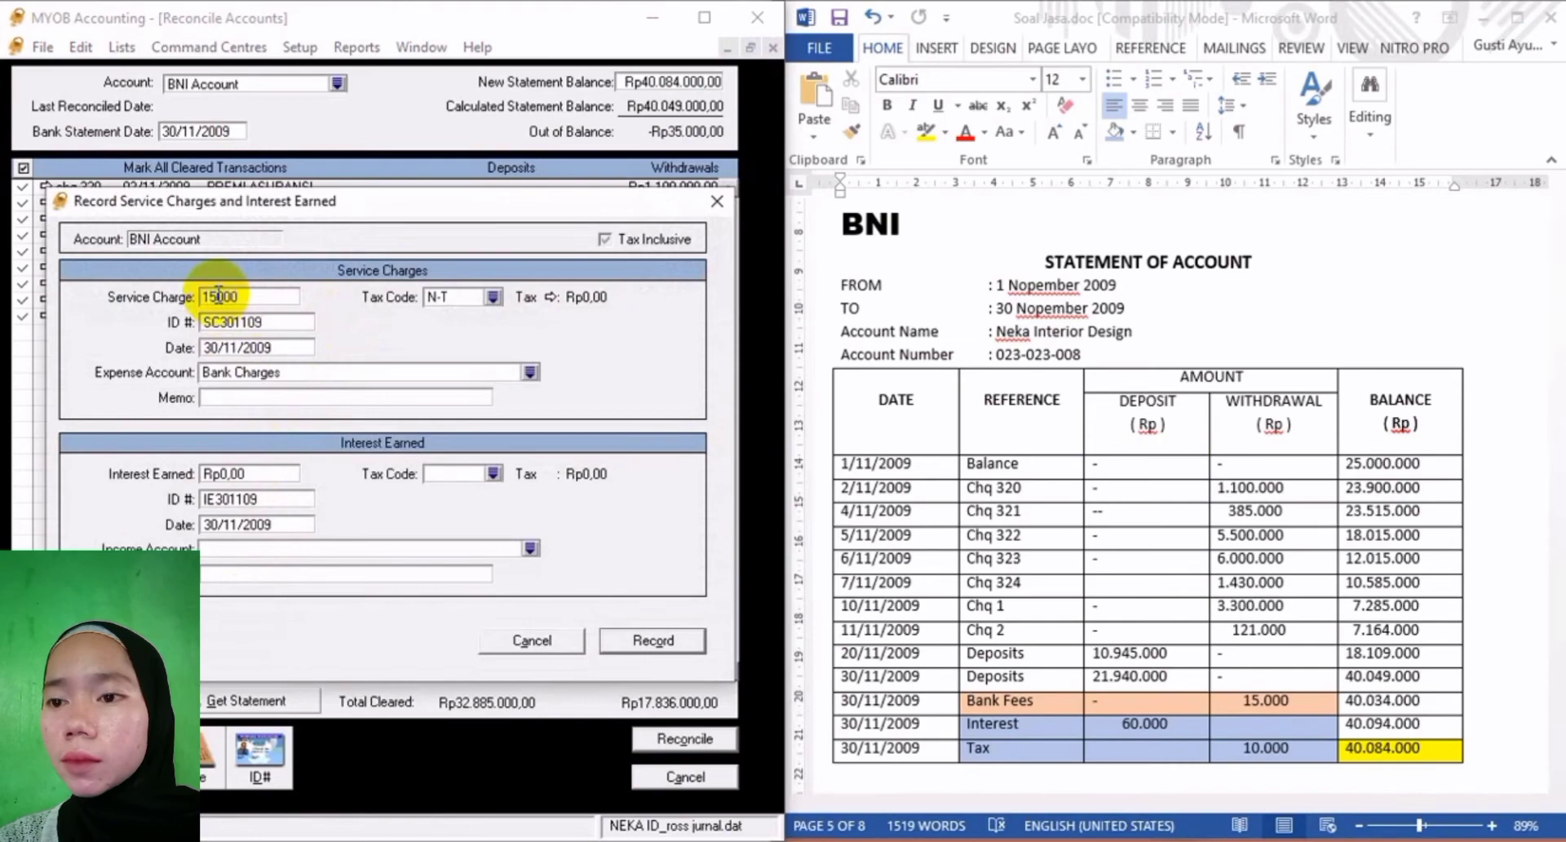
{"action": "key", "text": "Return"}
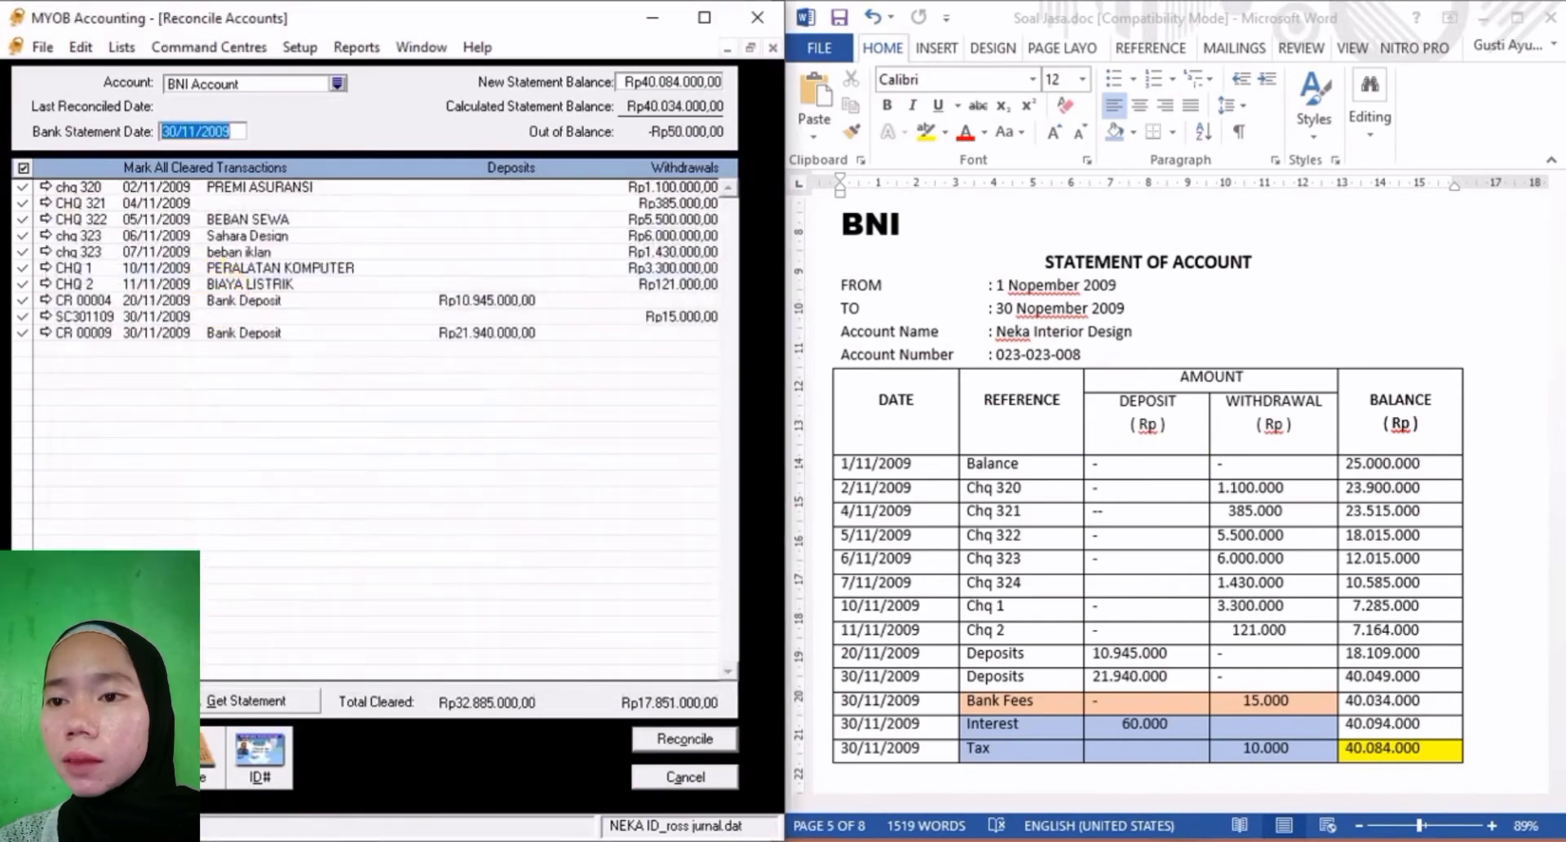
Unmark the Rp15.000 service charge in the BNI Account reconciliation and delete its cheque transaction.
{"action": "left_click", "coordinate": [24, 320]}
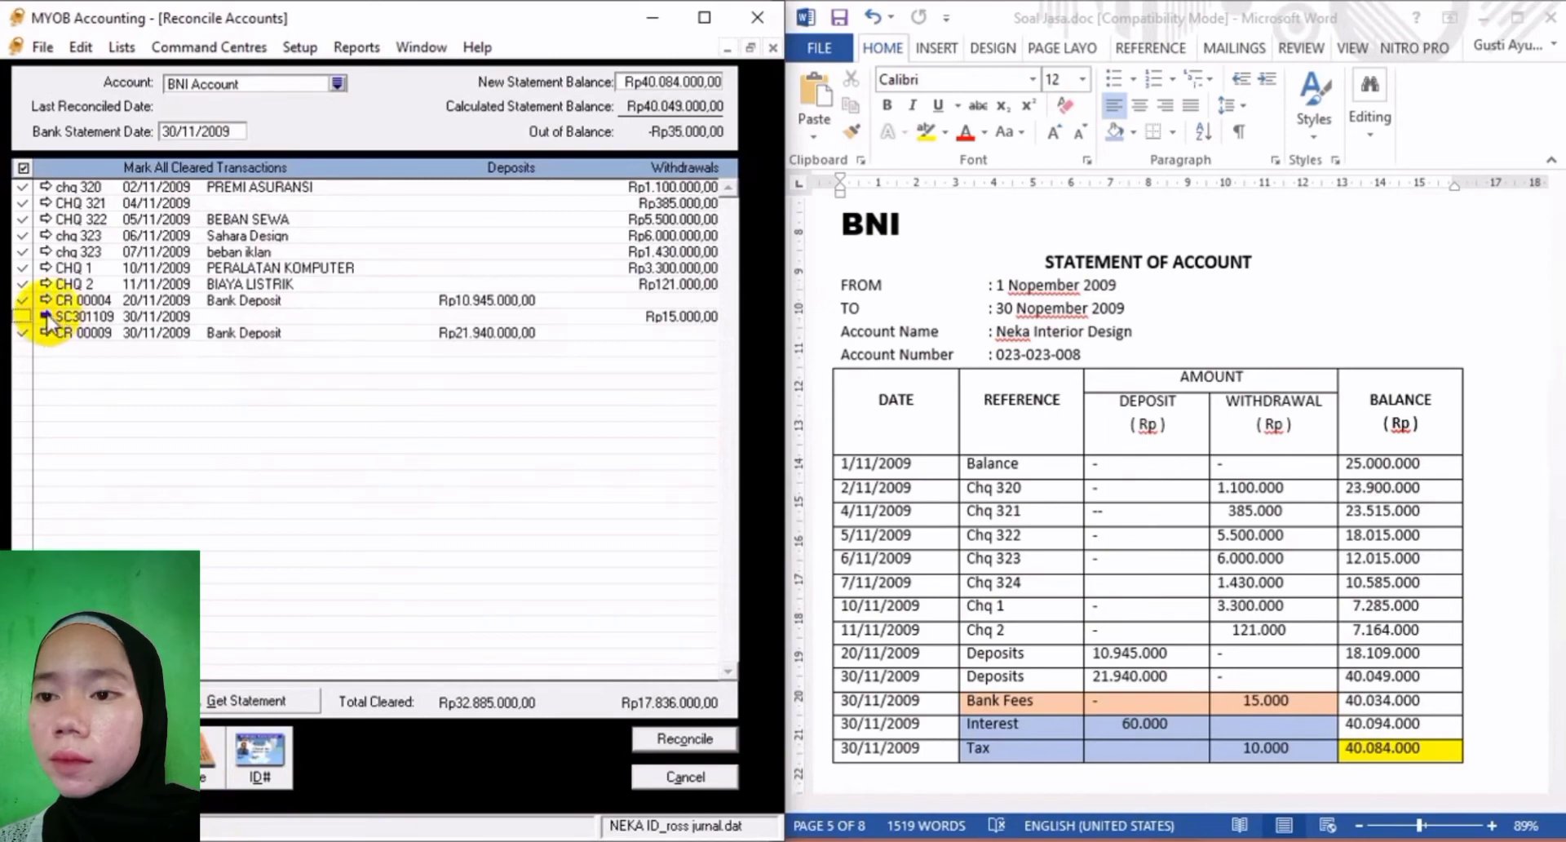
{"action": "left_click", "coordinate": [47, 317]}
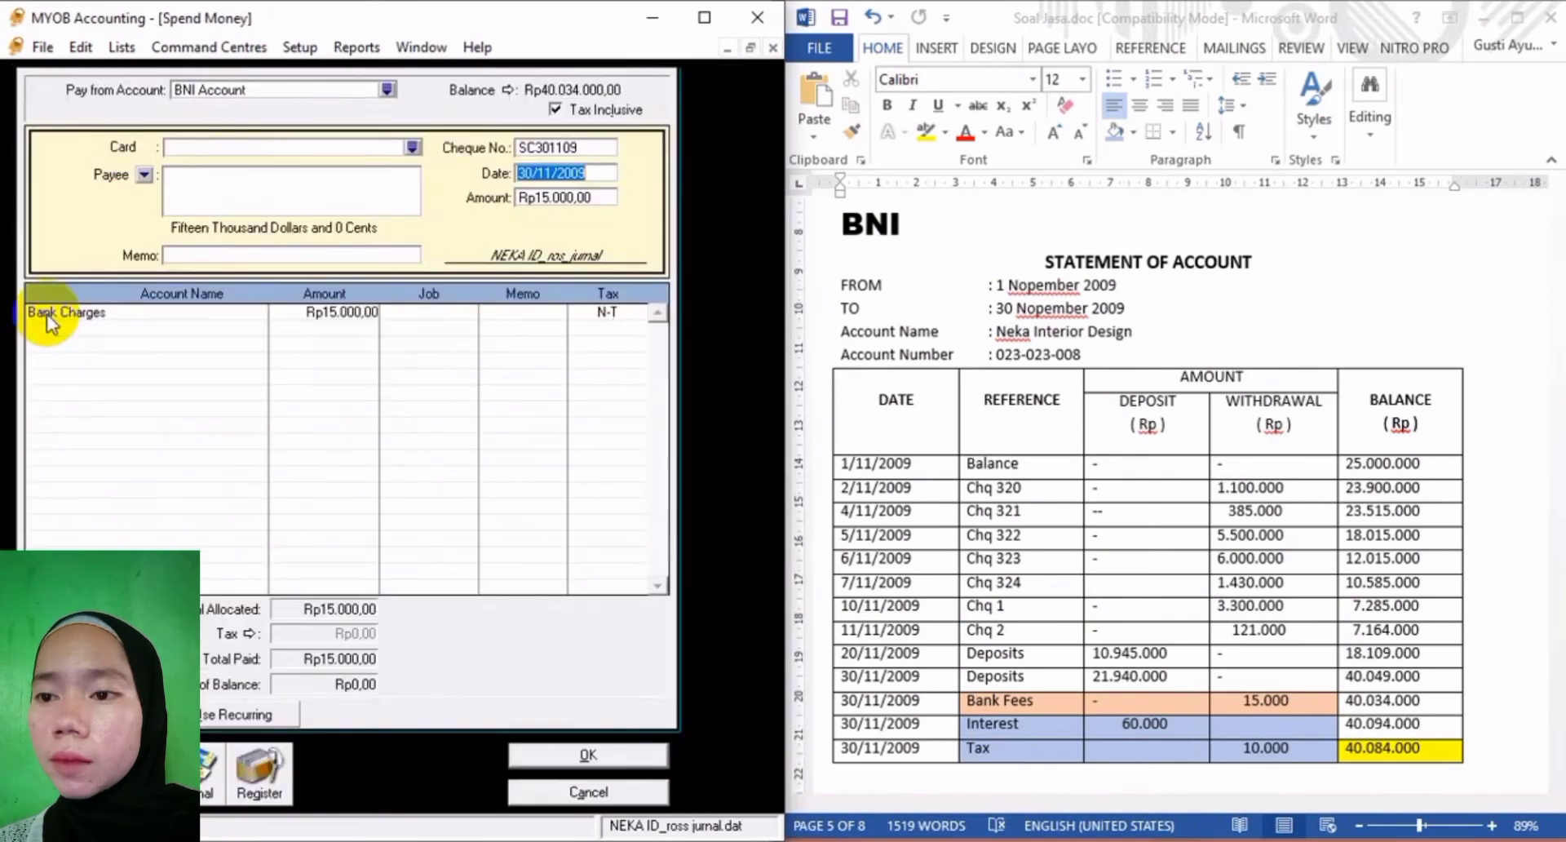
{"action": "left_click", "coordinate": [588, 791]}
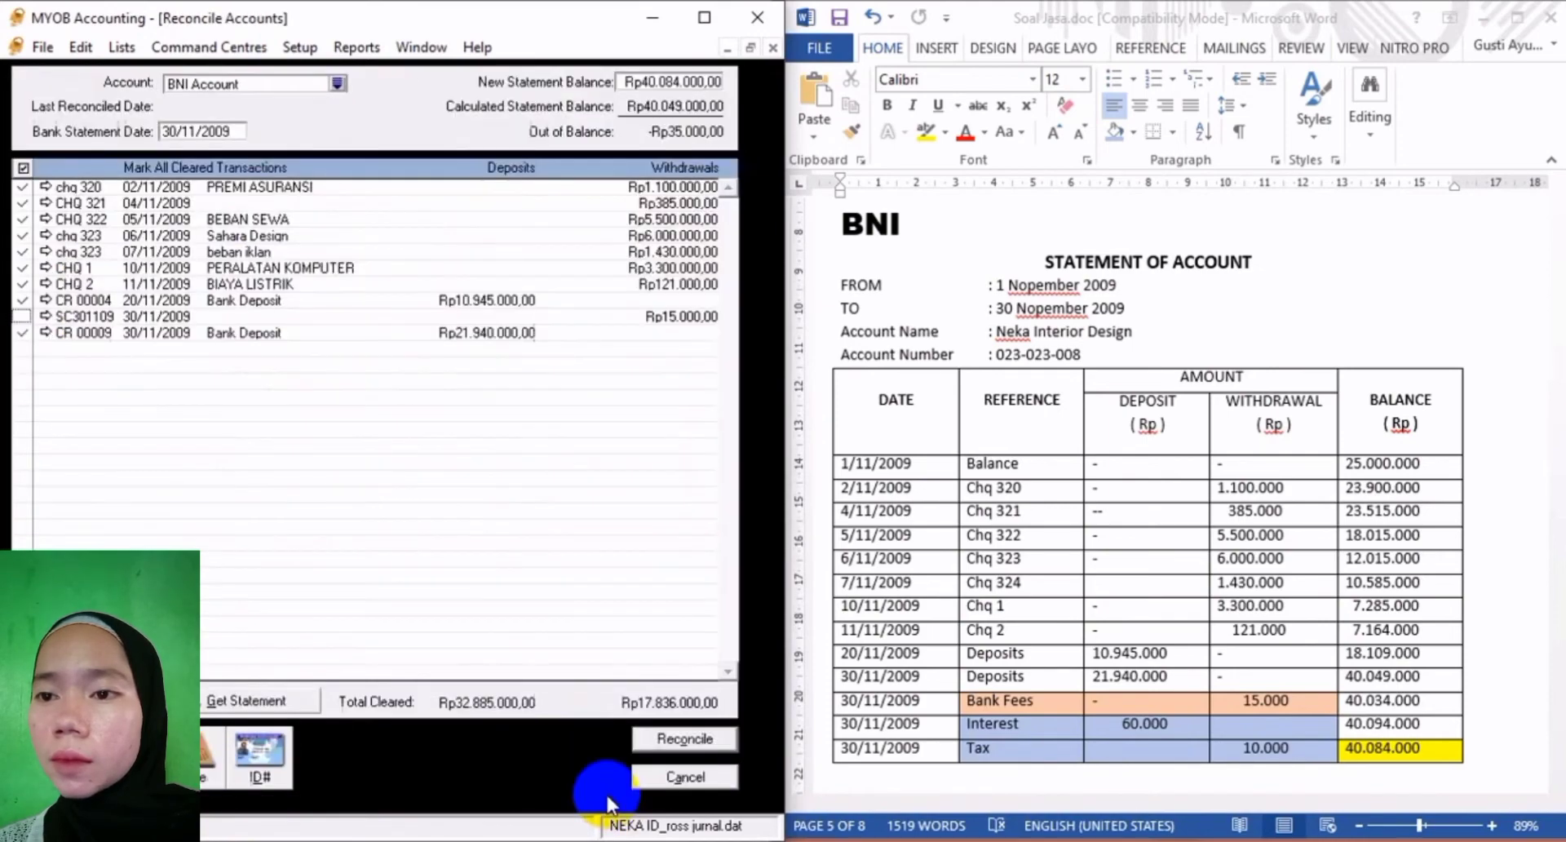
{"action": "left_click", "coordinate": [47, 316]}
{"action": "left_click", "coordinate": [81, 47]}
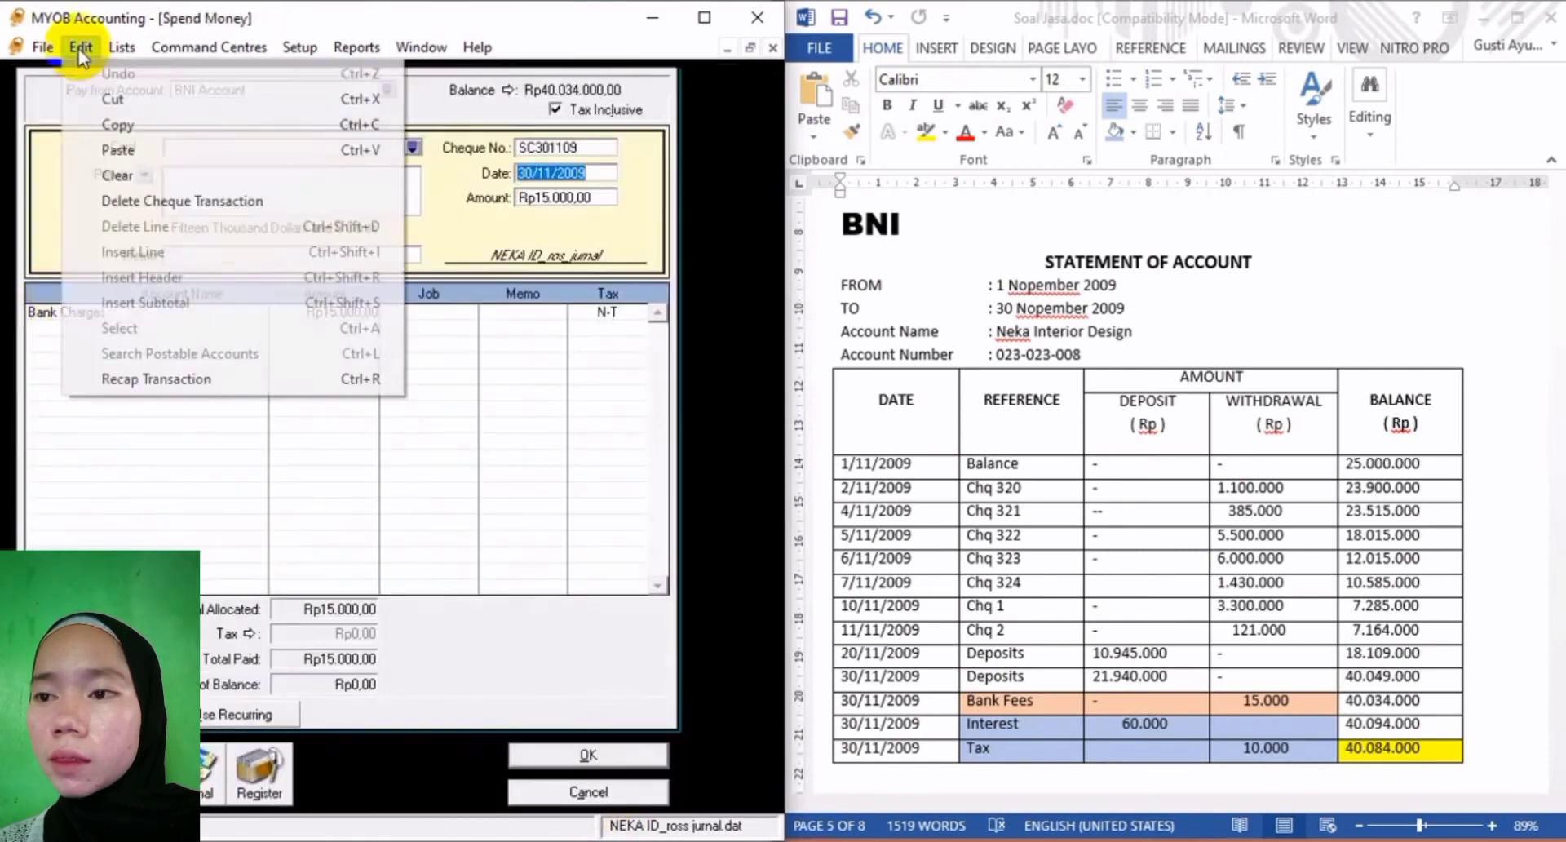
{"action": "left_click", "coordinate": [150, 202]}
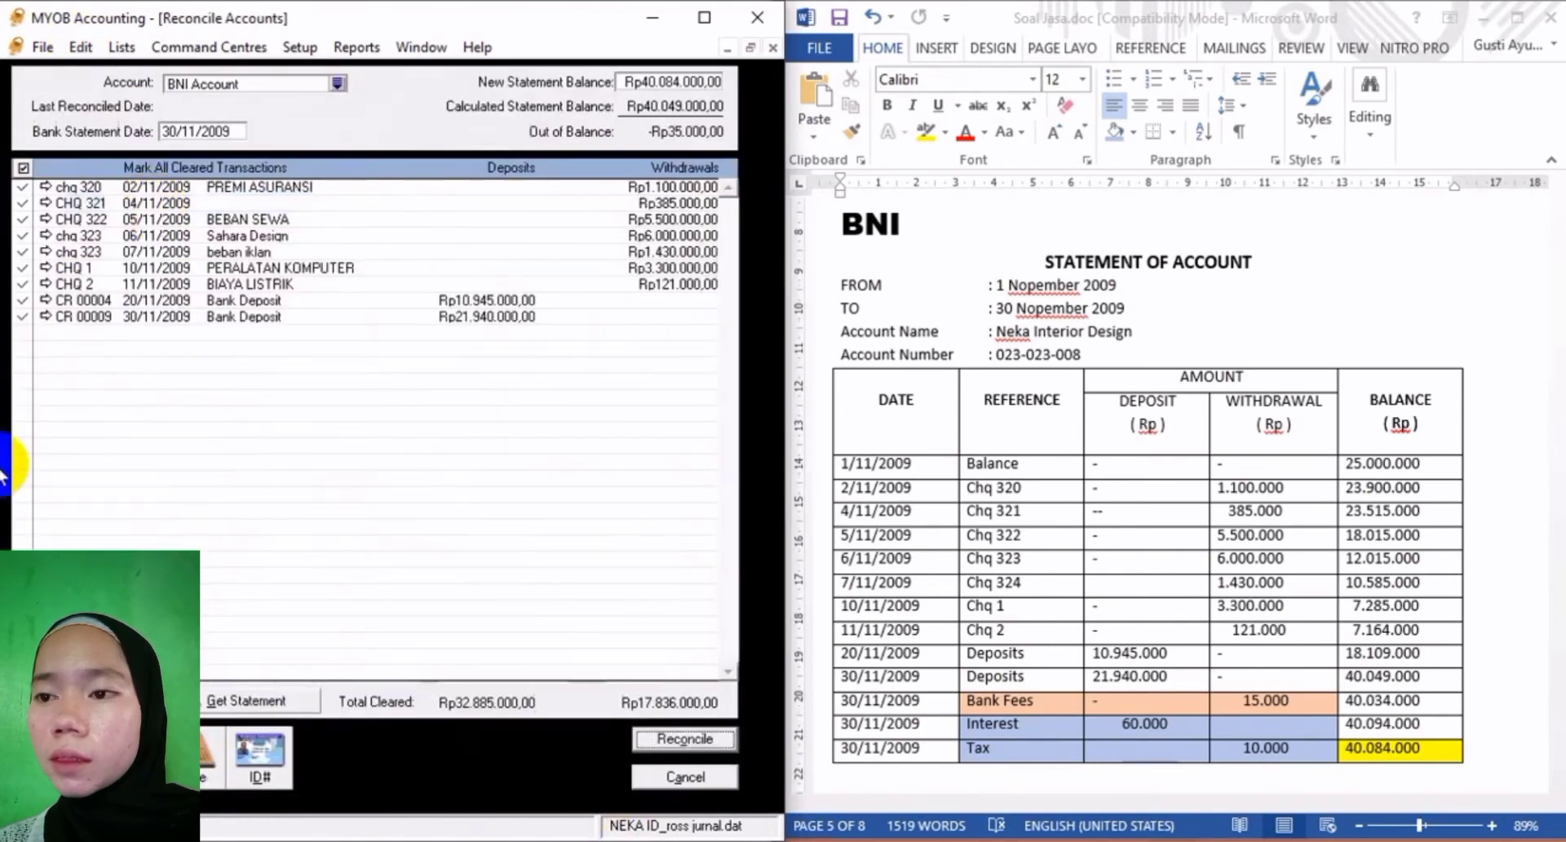
Start a new bank entry with a service charge of Rp15.000 and interest earned of Rp50.000.
{"action": "left_click", "coordinate": [90, 700]}
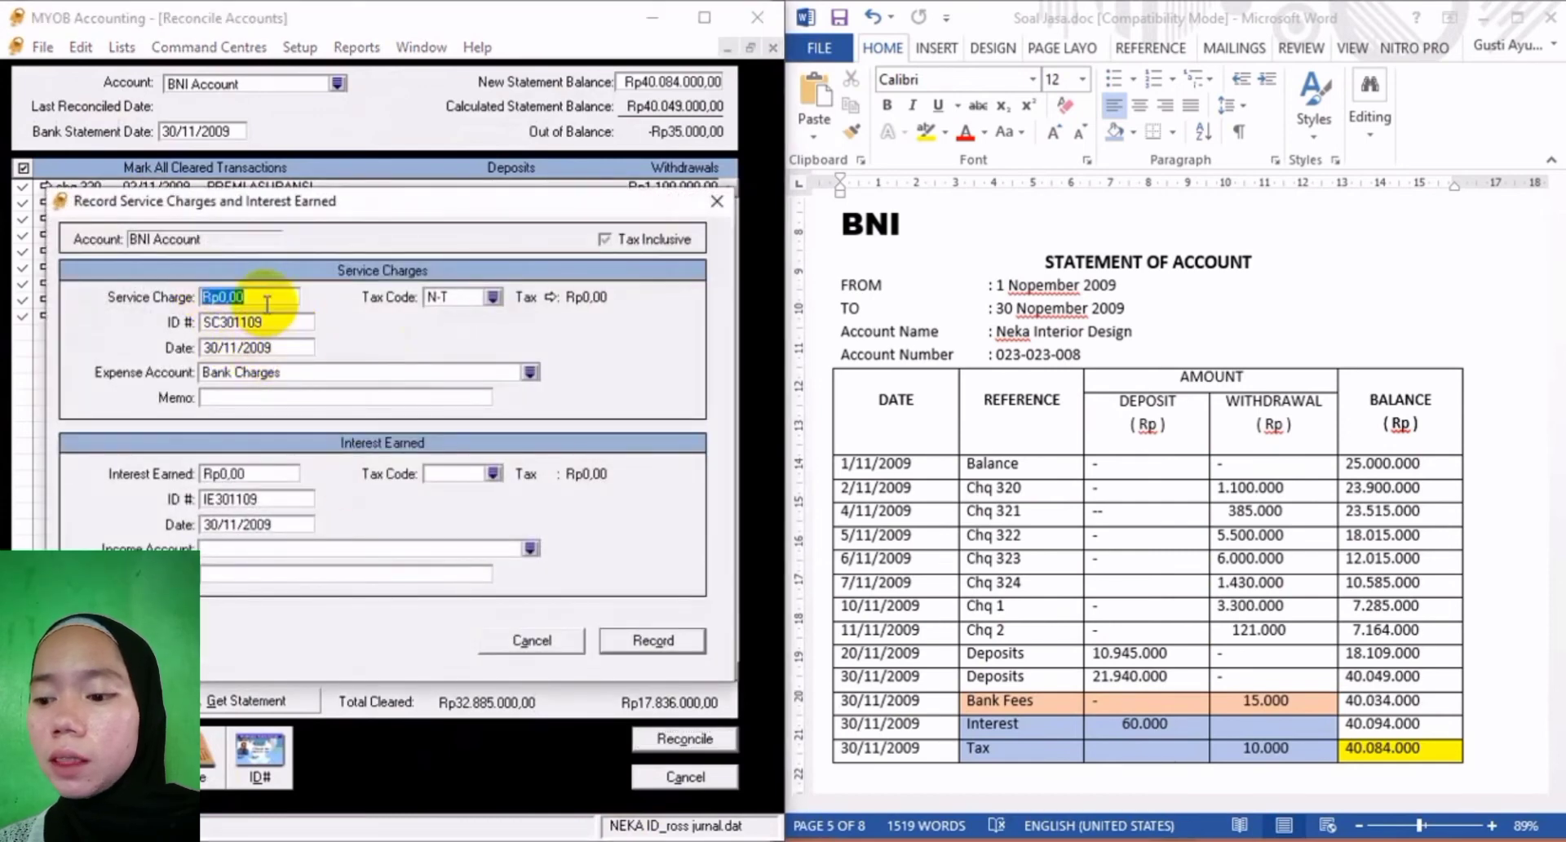
{"action": "type", "text": "15000"}
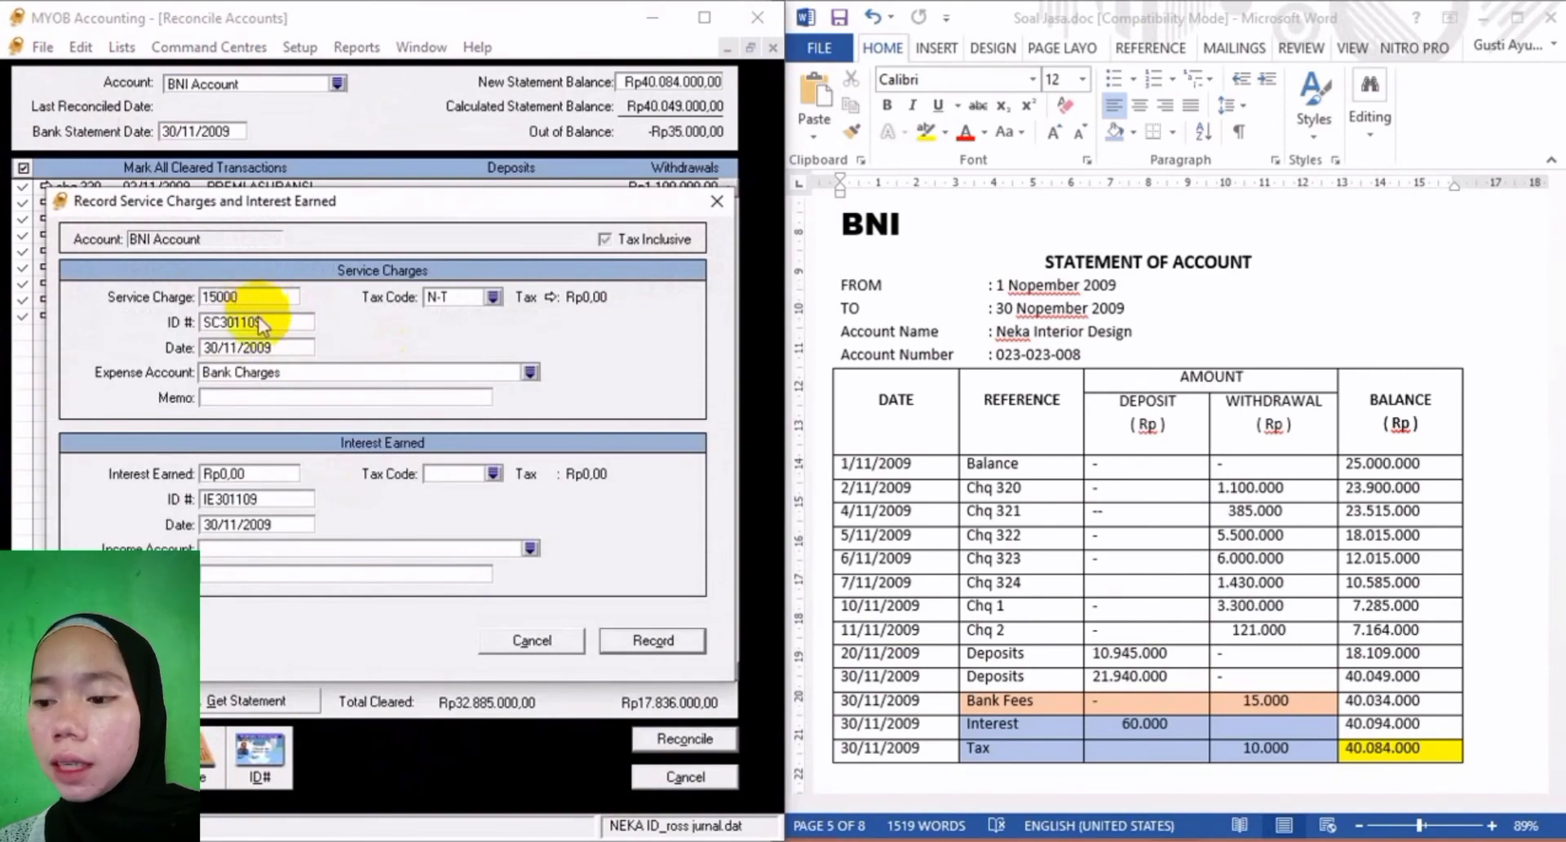
{"action": "left_click", "coordinate": [240, 472]}
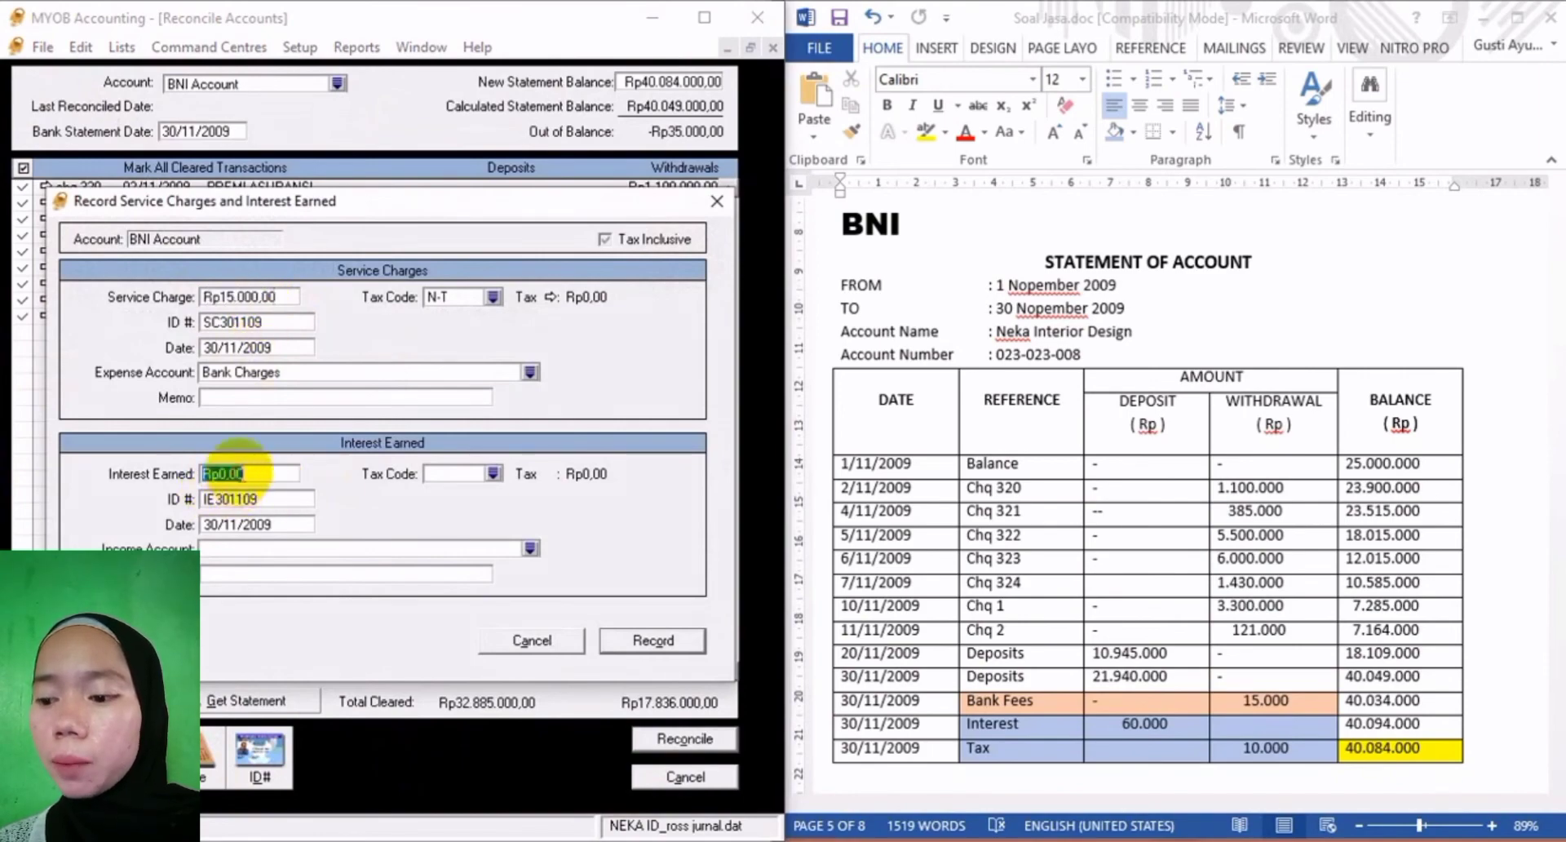
{"action": "type", "text": "50000"}
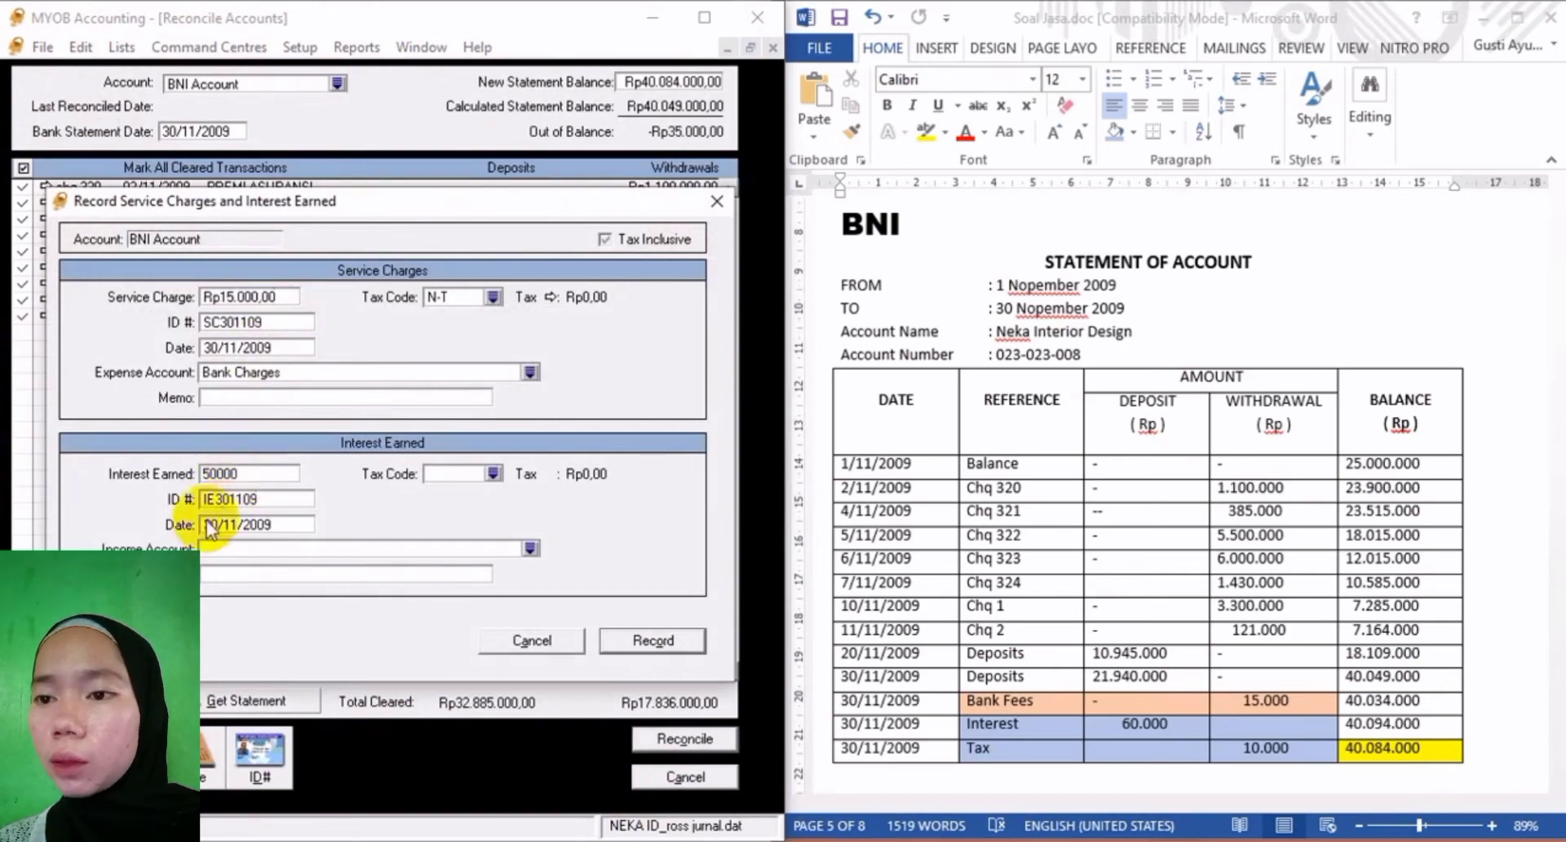
Assign the Other Income account "Interst Income" as the income account for the interest earned.
{"action": "left_click", "coordinate": [398, 549]}
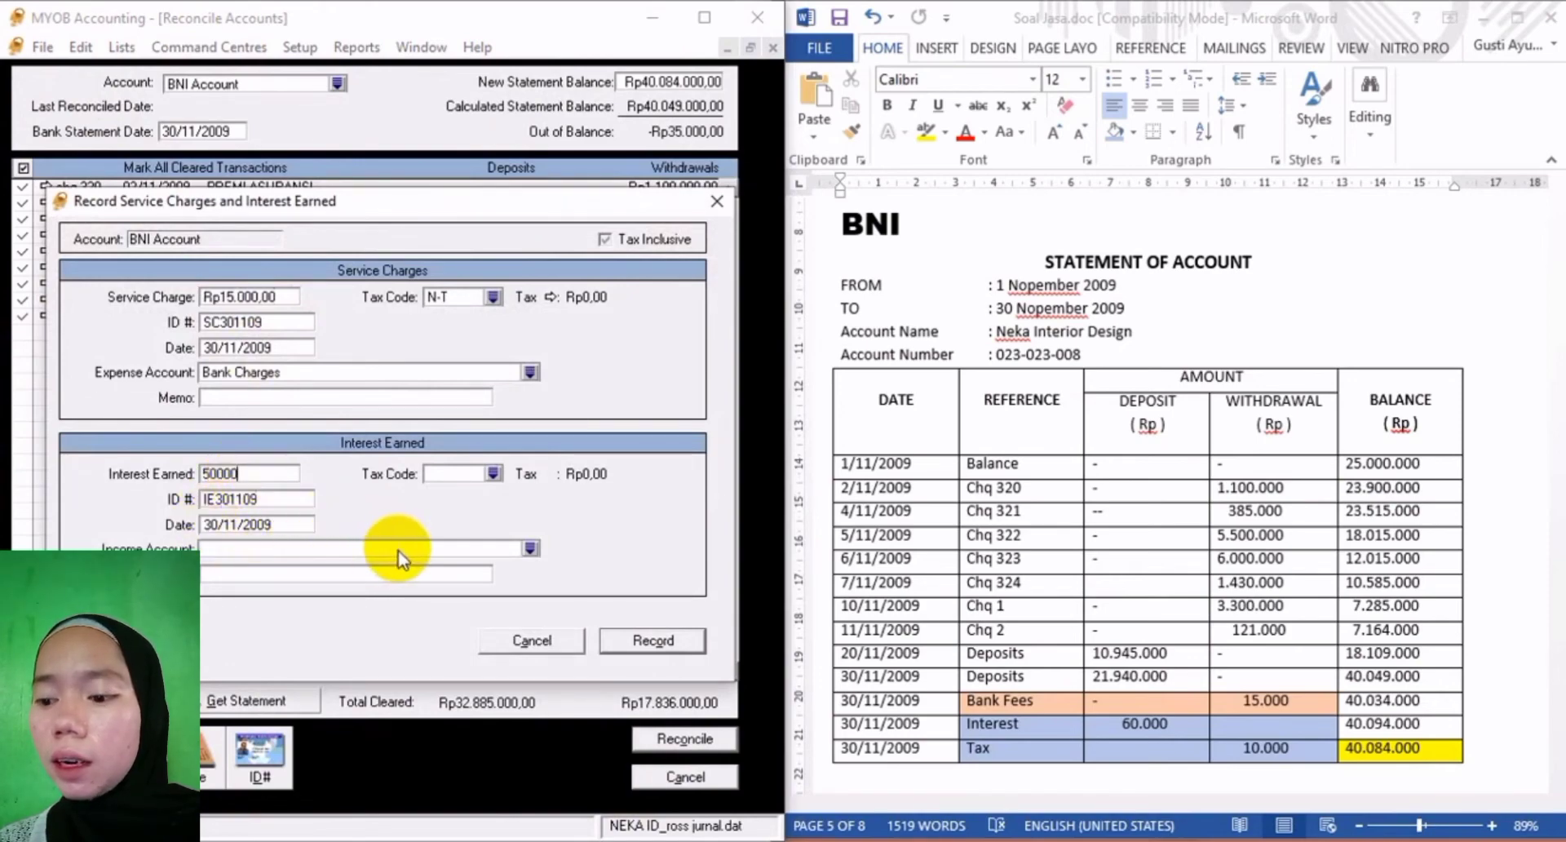
{"action": "left_click", "coordinate": [530, 548]}
{"action": "left_click", "coordinate": [584, 551]}
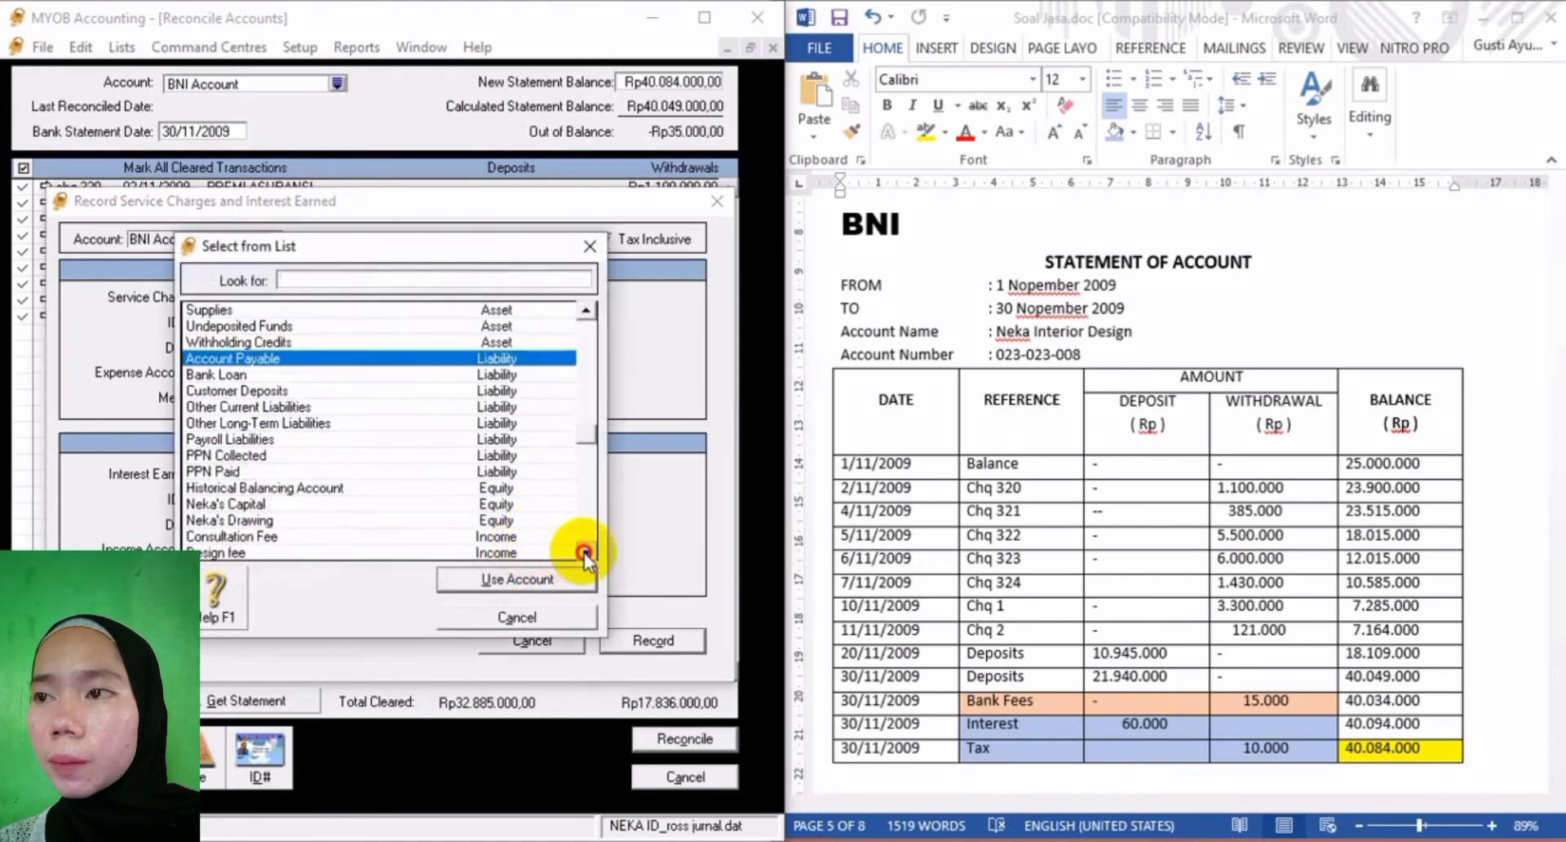
{"action": "left_click", "coordinate": [499, 553]}
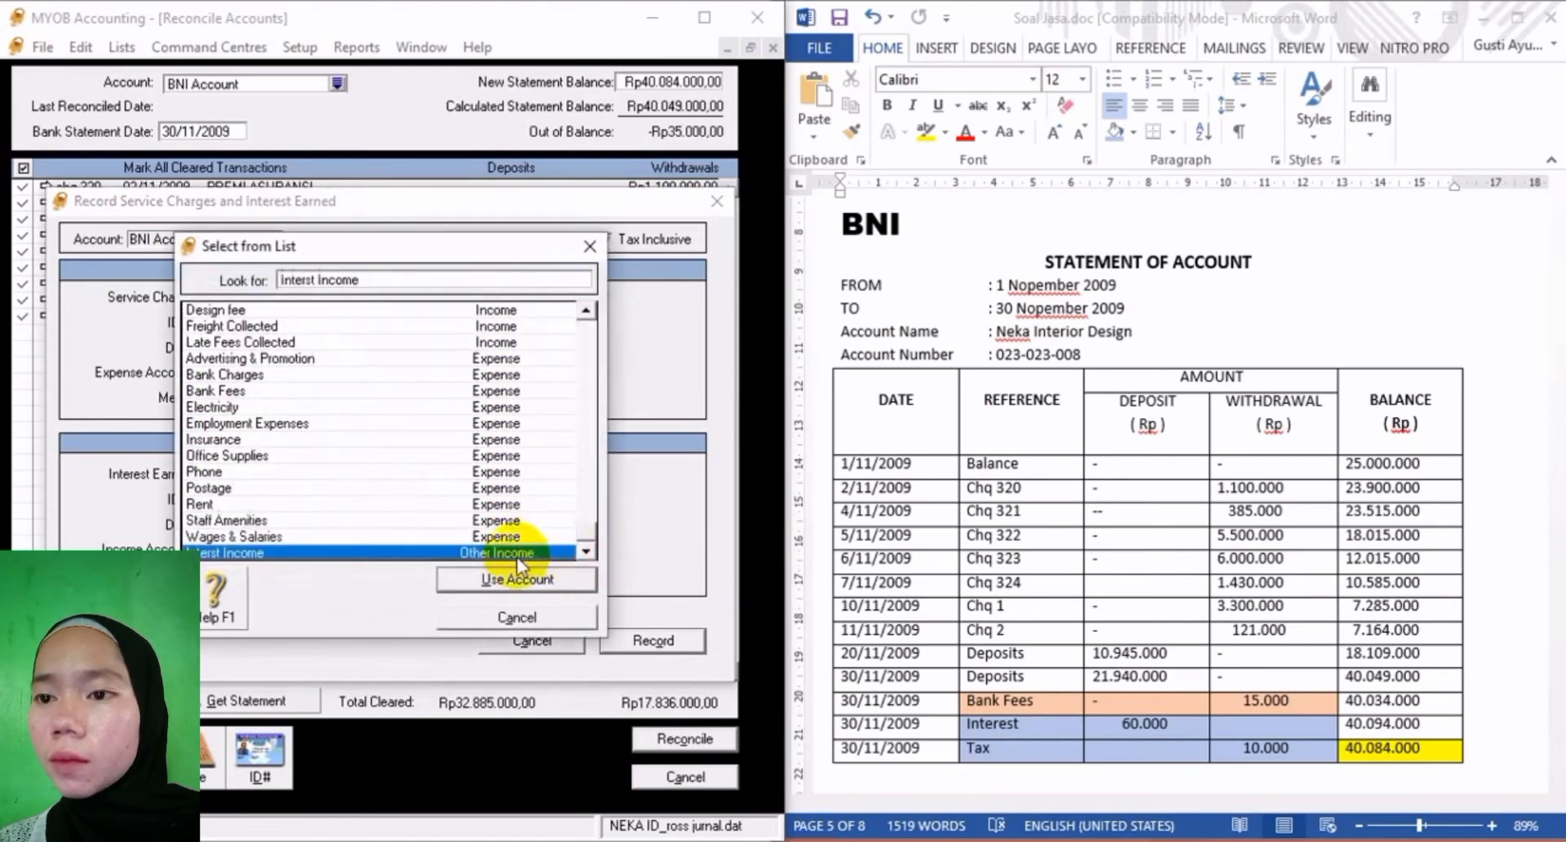
{"action": "left_click", "coordinate": [532, 581]}
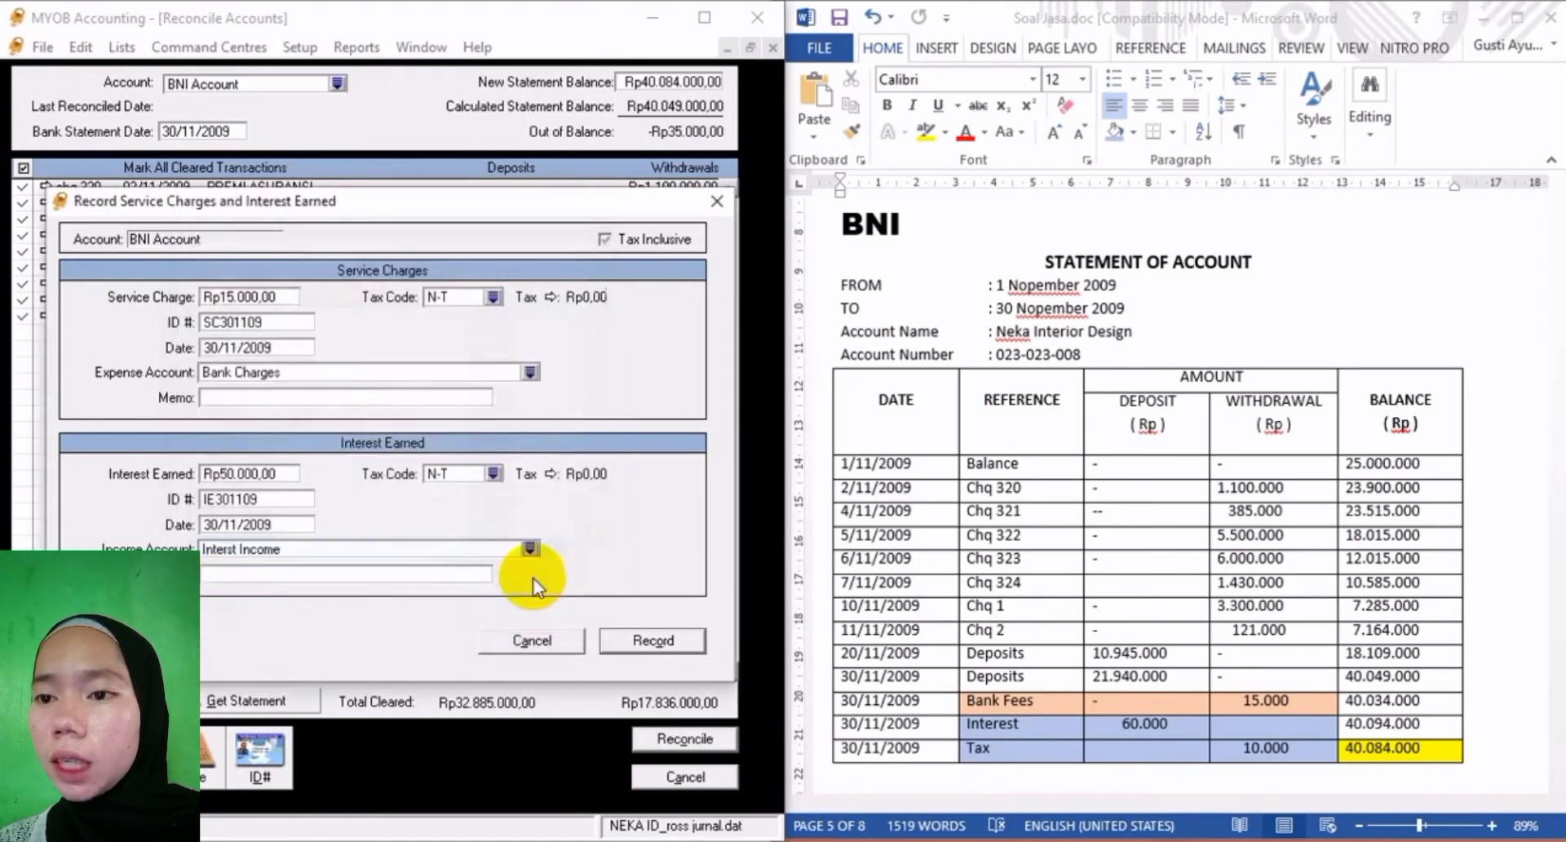
Enter the interest earned memo "Pendapatan bunga bank".
{"action": "left_click", "coordinate": [228, 572]}
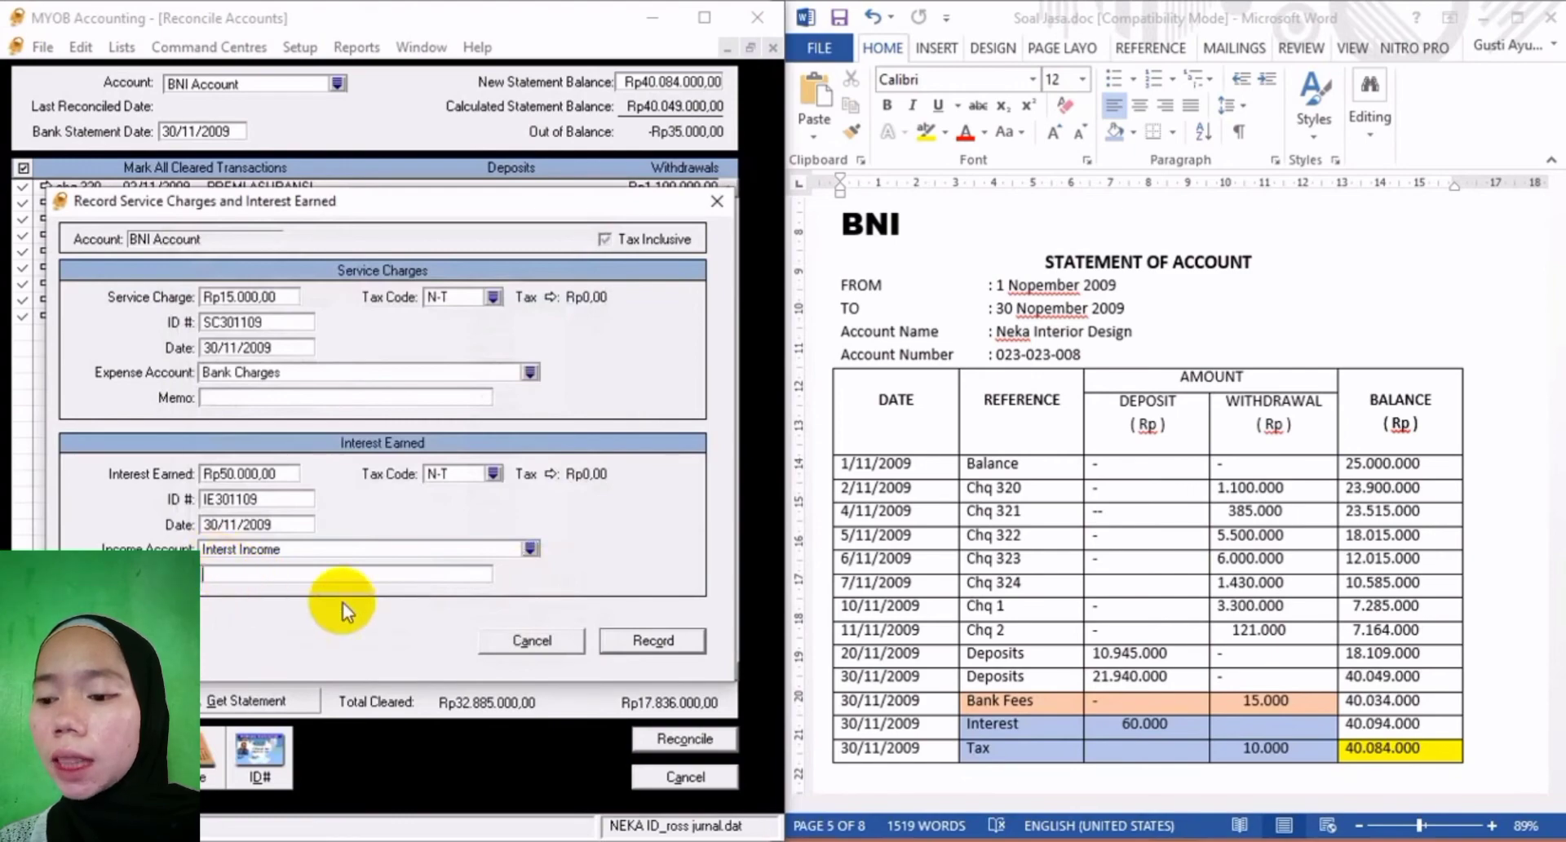
{"action": "type", "text": "Pen"}
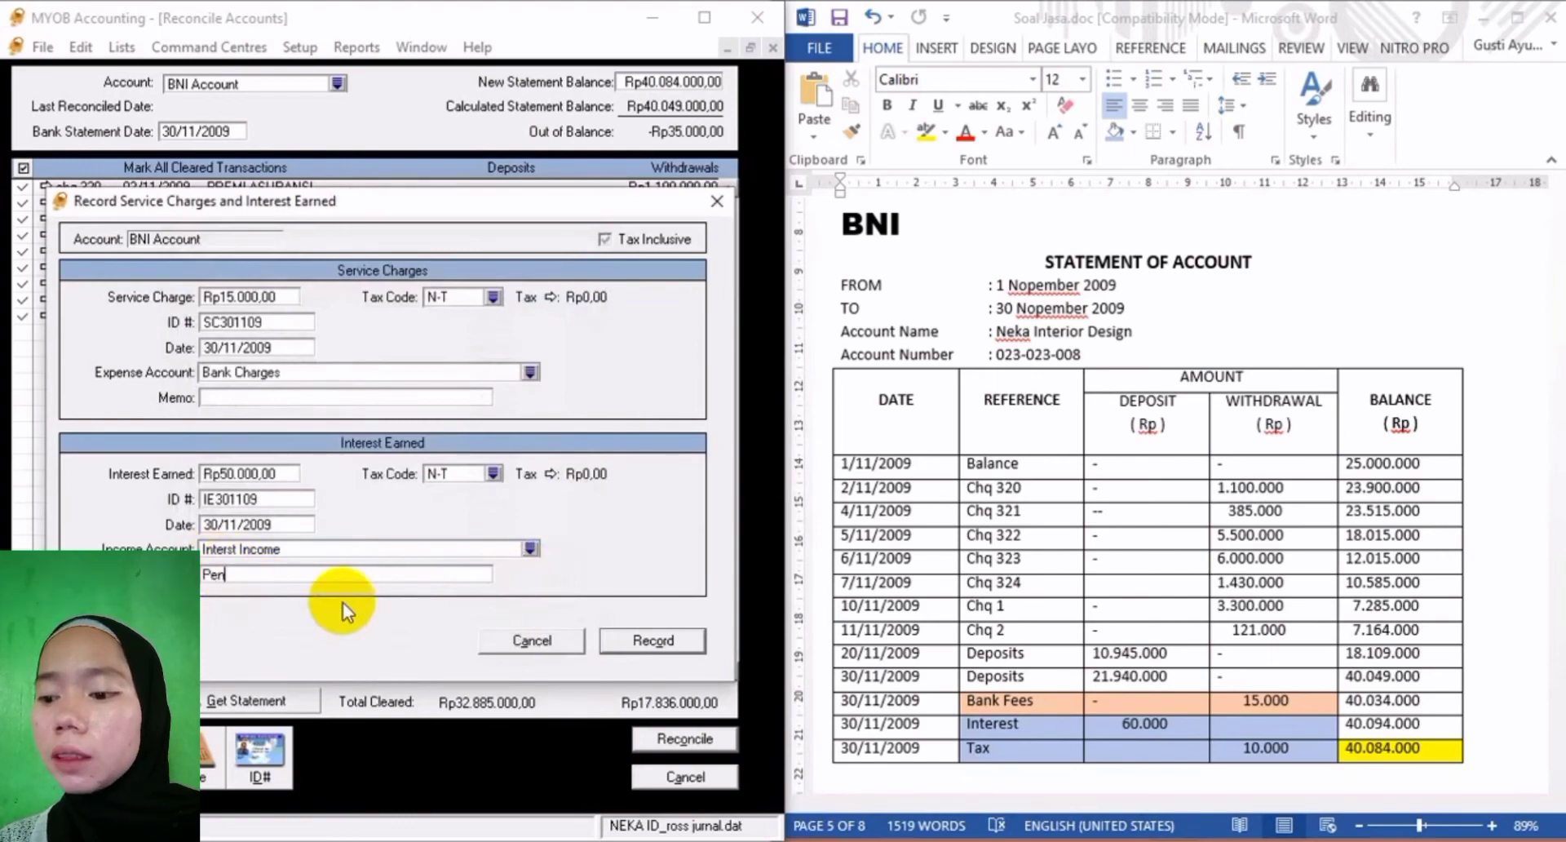
{"action": "type", "text": "dapata"}
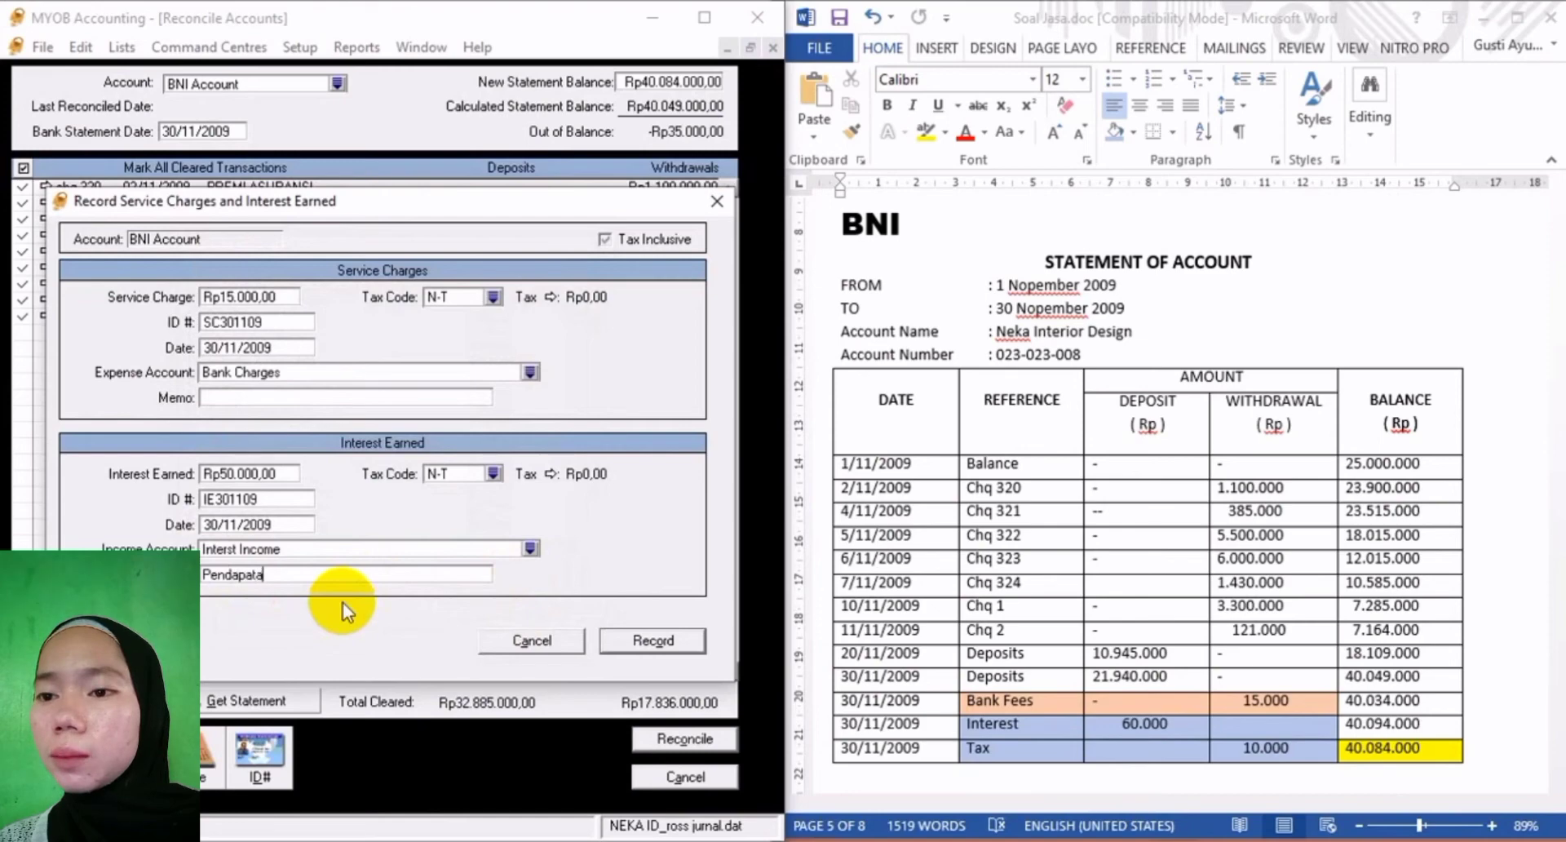
{"action": "type", "text": "n bunga bank"}
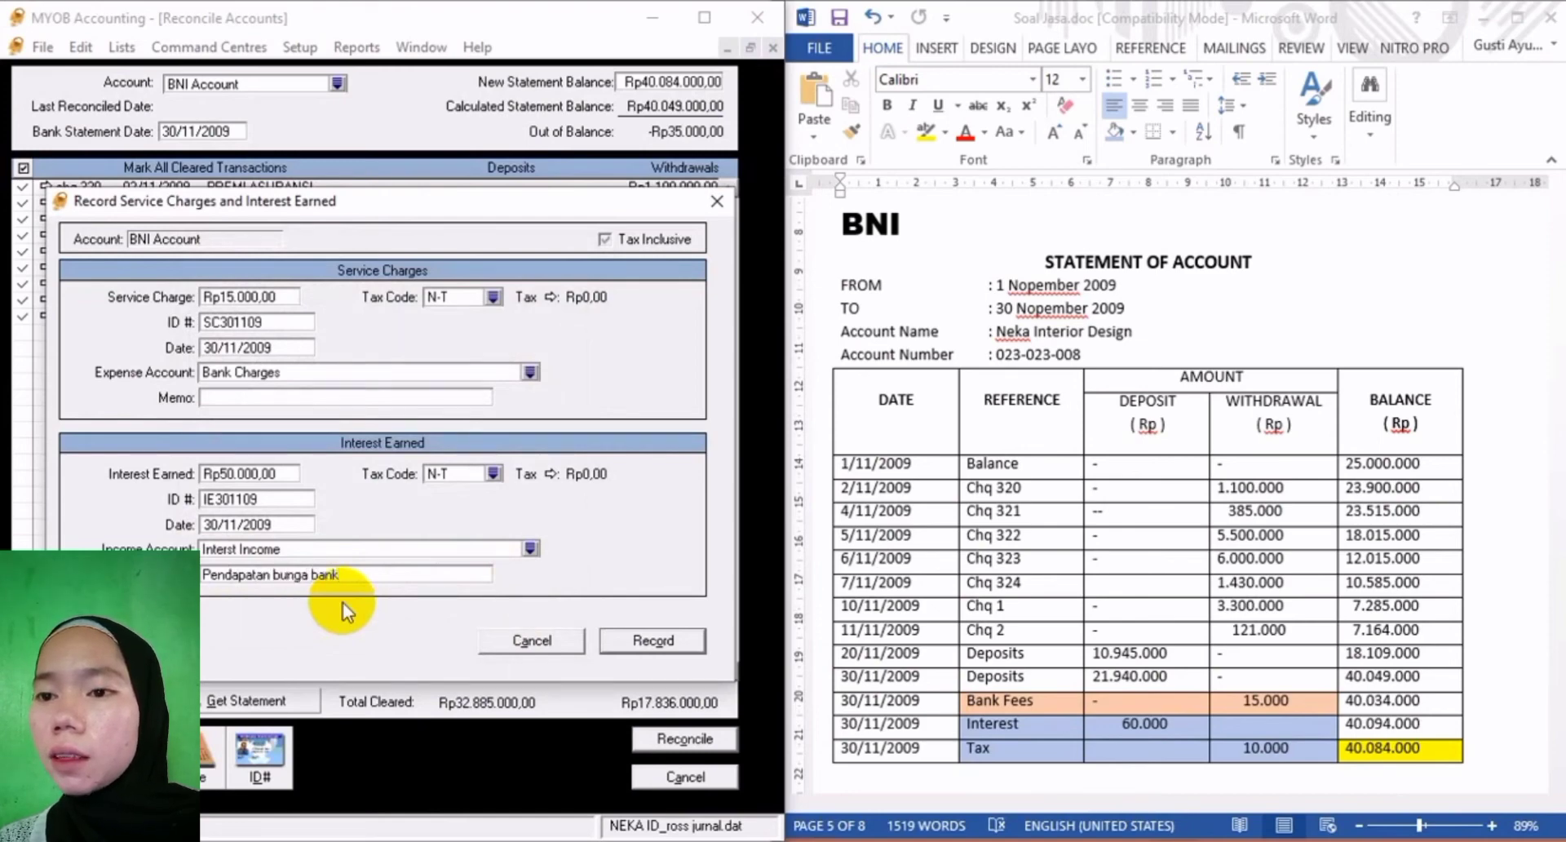
Enter the service charge memo "Biaya Administrasi bank".
{"action": "left_click", "coordinate": [240, 398]}
{"action": "type", "text": "Bi"}
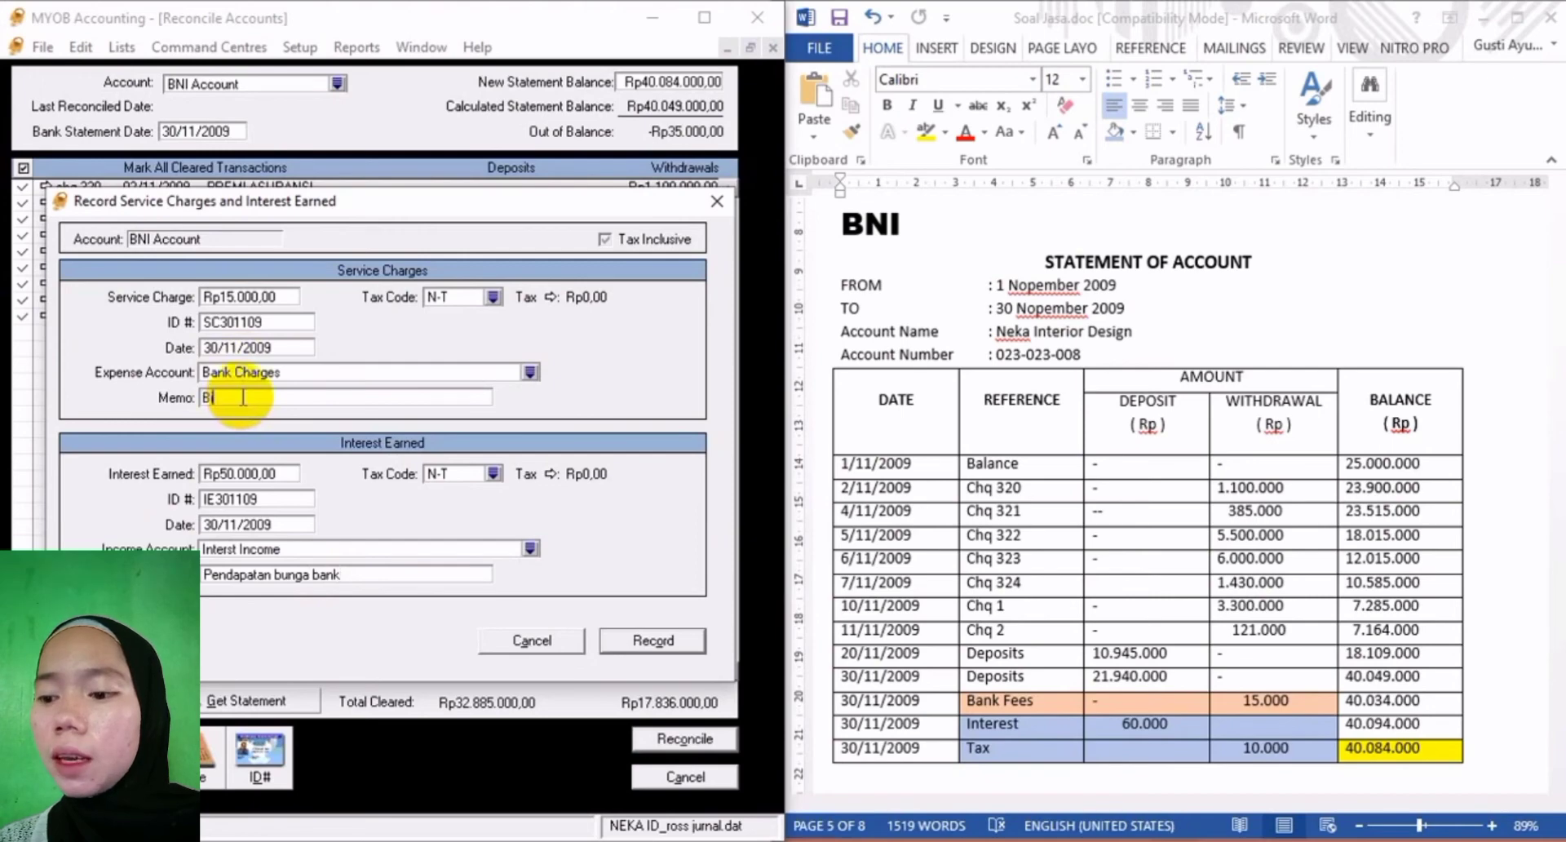
{"action": "type", "text": "aya Admi"}
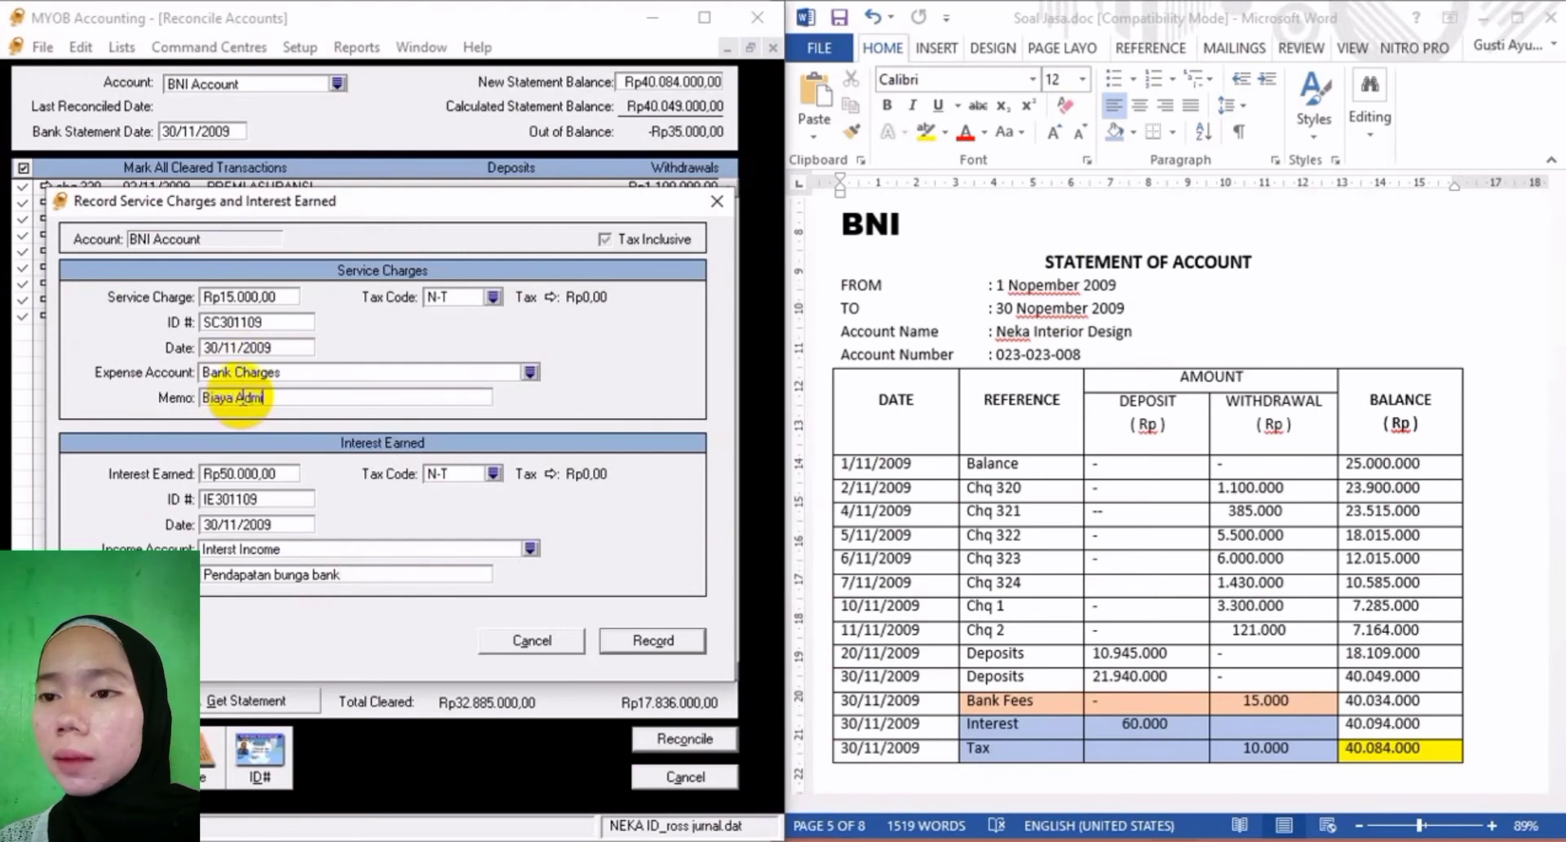
{"action": "type", "text": "nis"}
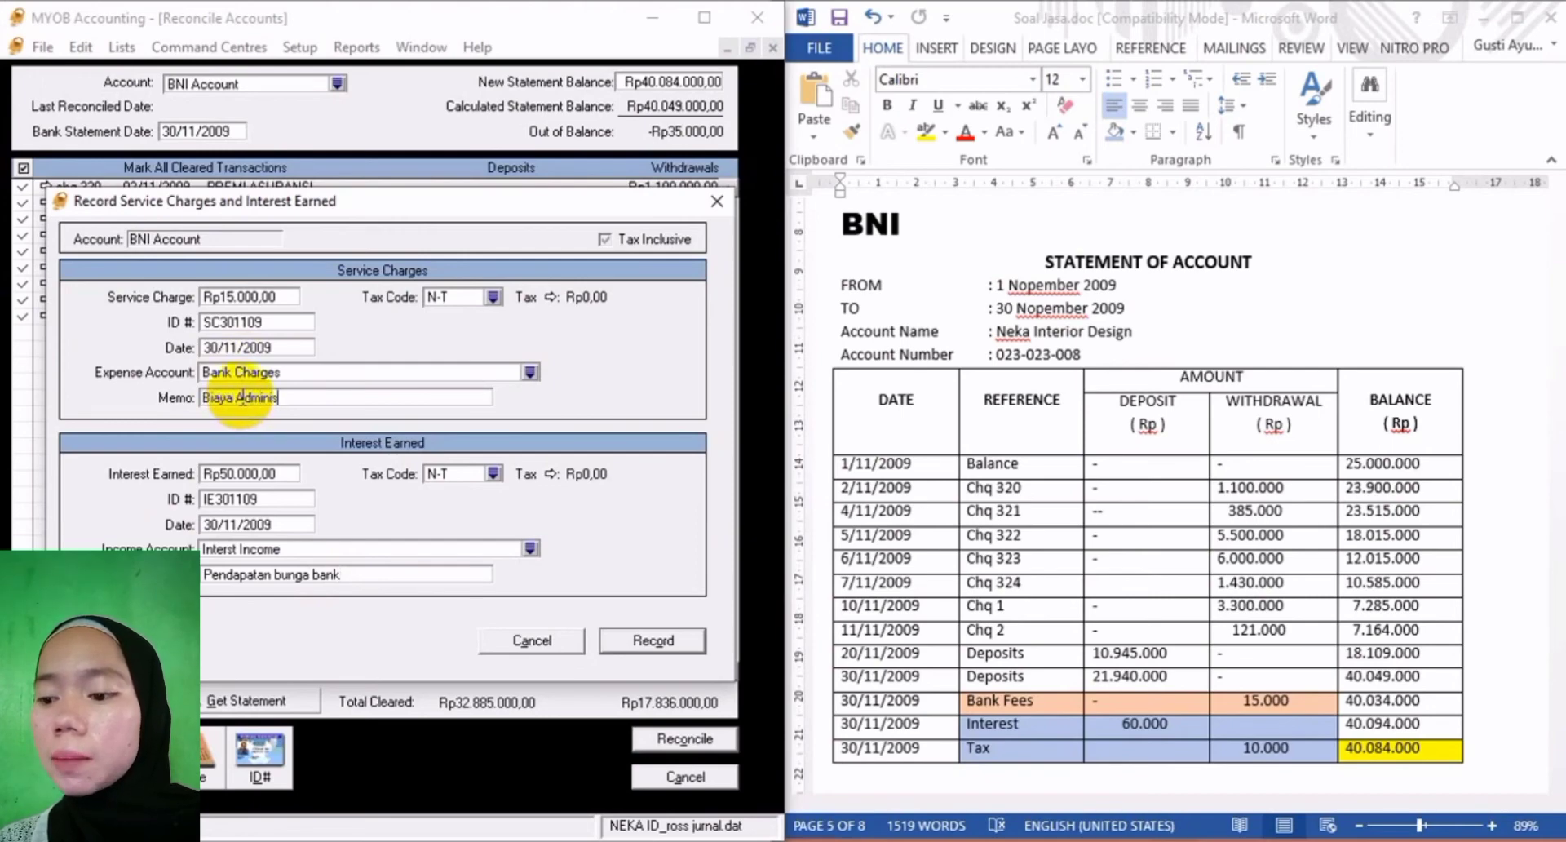
{"action": "type", "text": "trasi bank"}
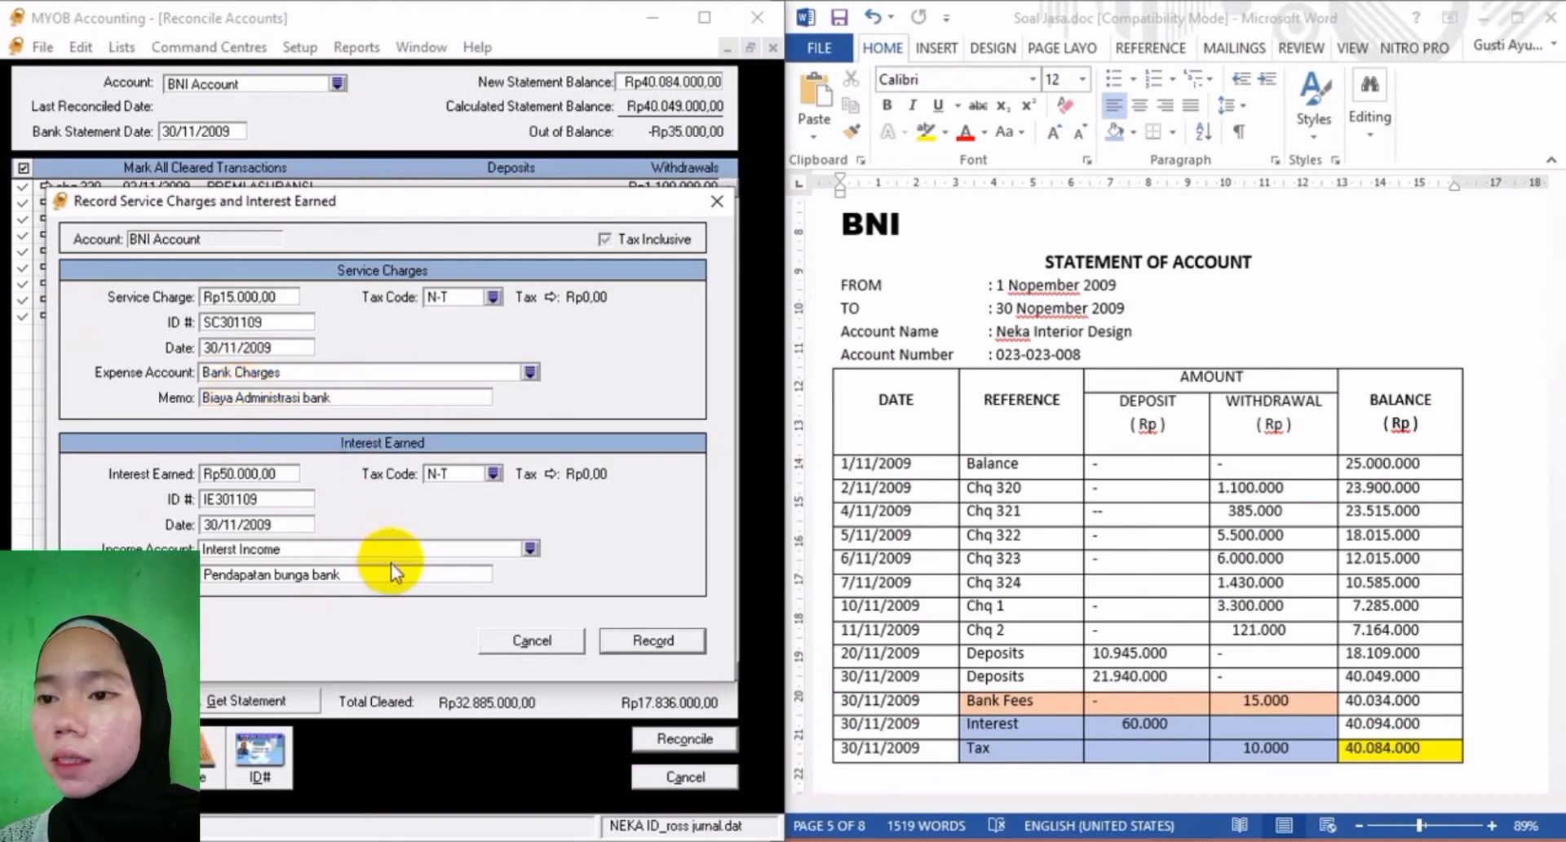
Record the service charge and interest entry, reconcile the BNI Account, and return to the Accounts command centre.
{"action": "left_click", "coordinate": [653, 640]}
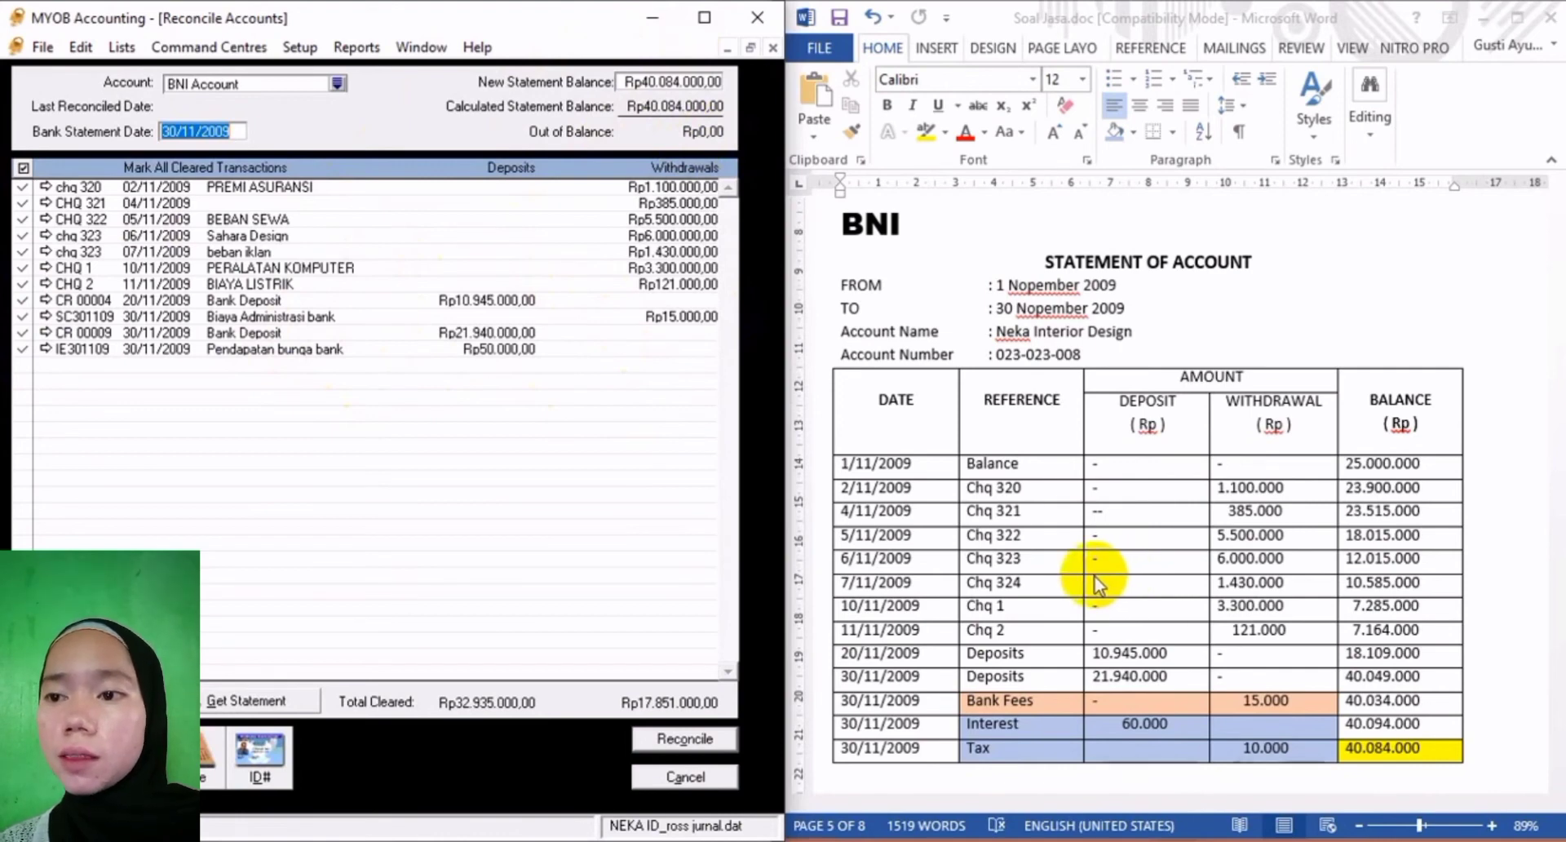
{"action": "left_click", "coordinate": [763, 541]}
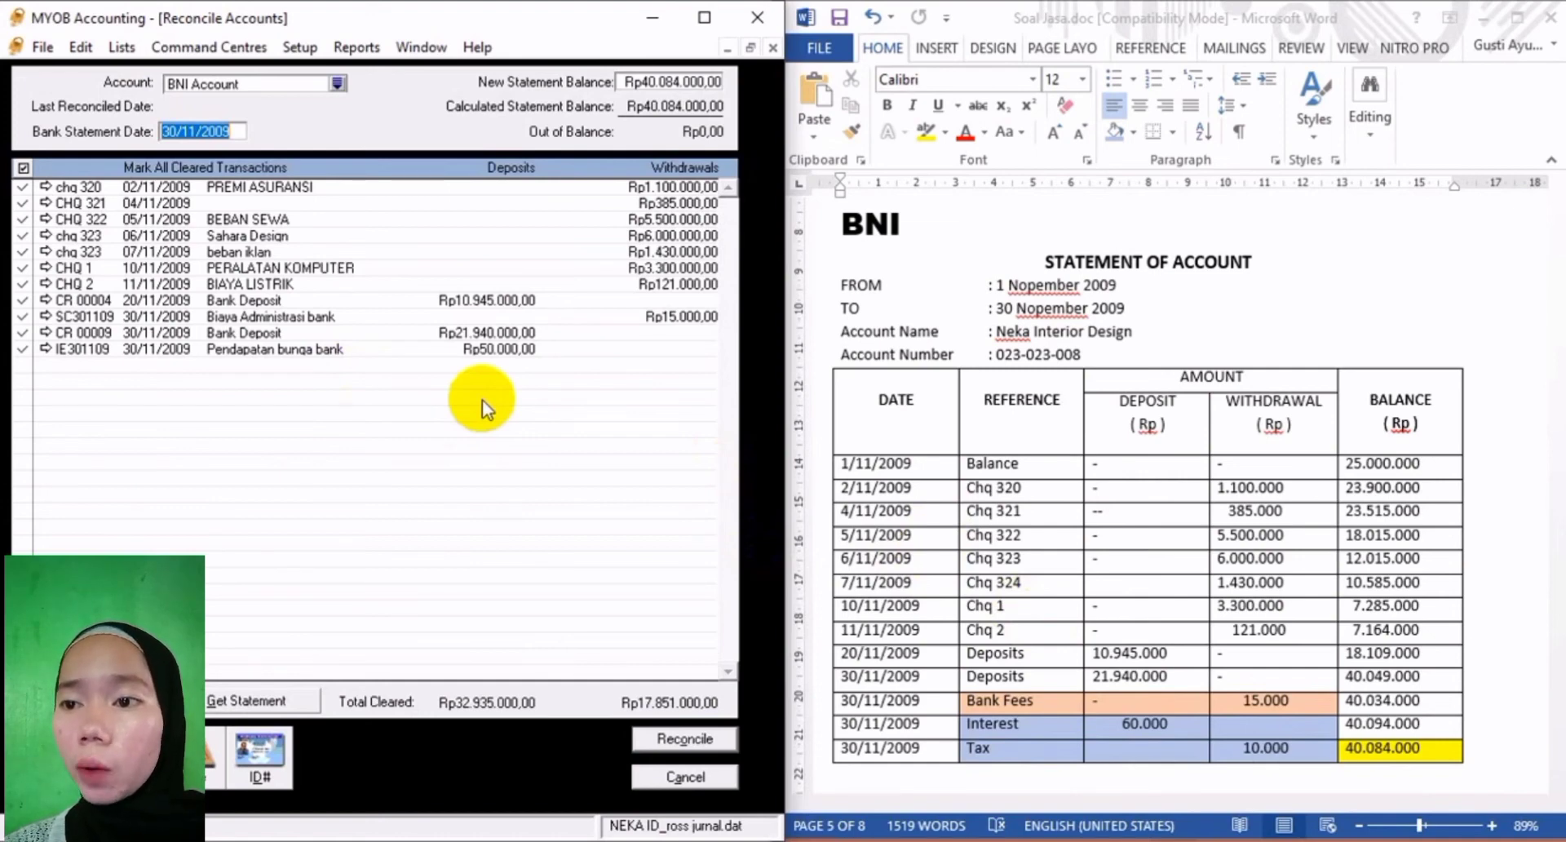
{"action": "left_click", "coordinate": [689, 740]}
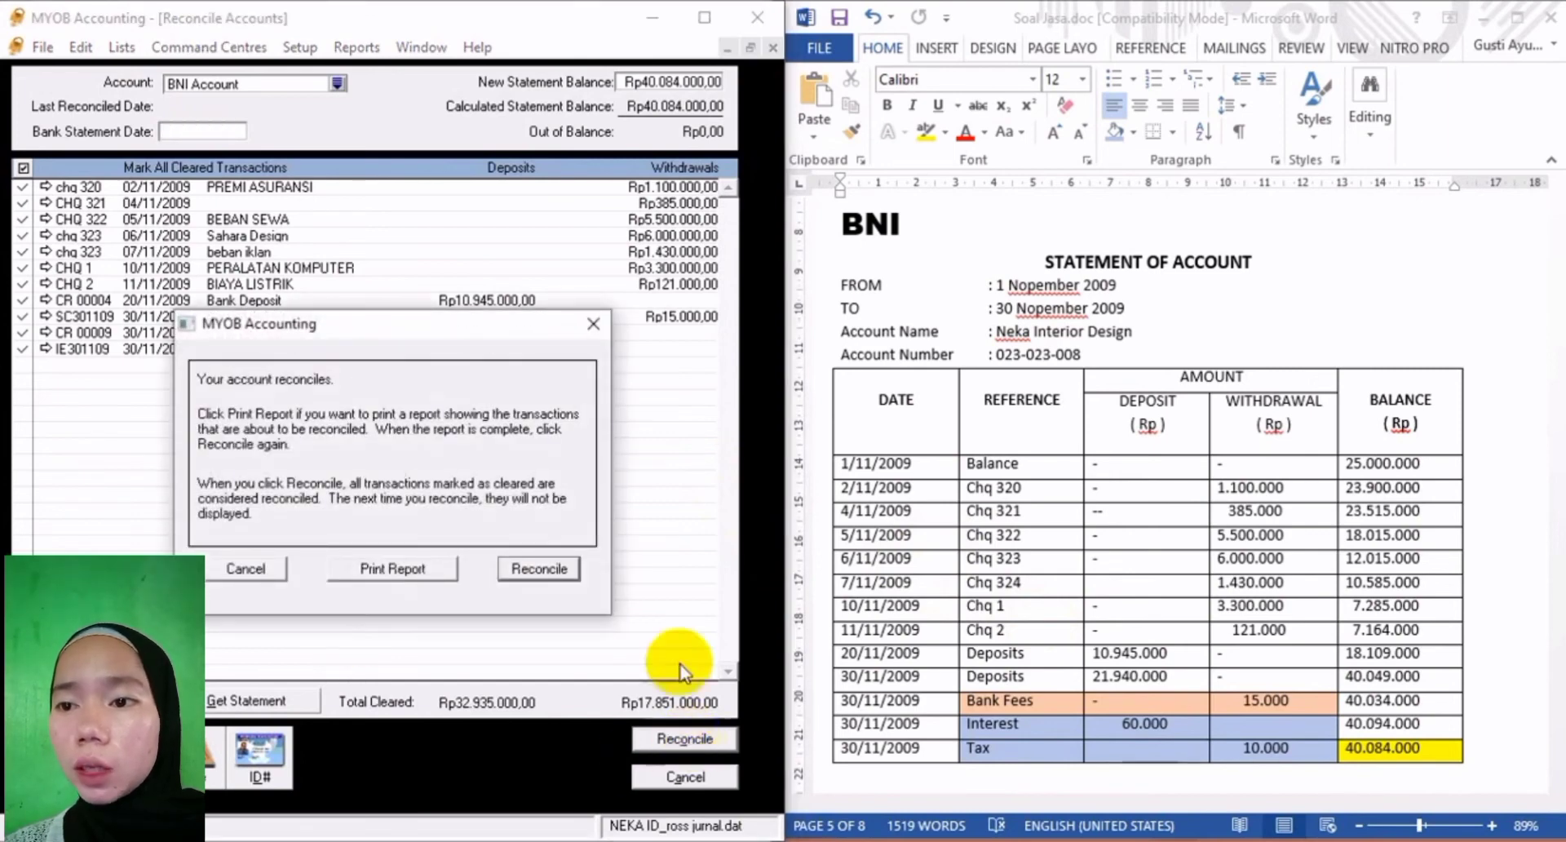
{"action": "left_click", "coordinate": [540, 569]}
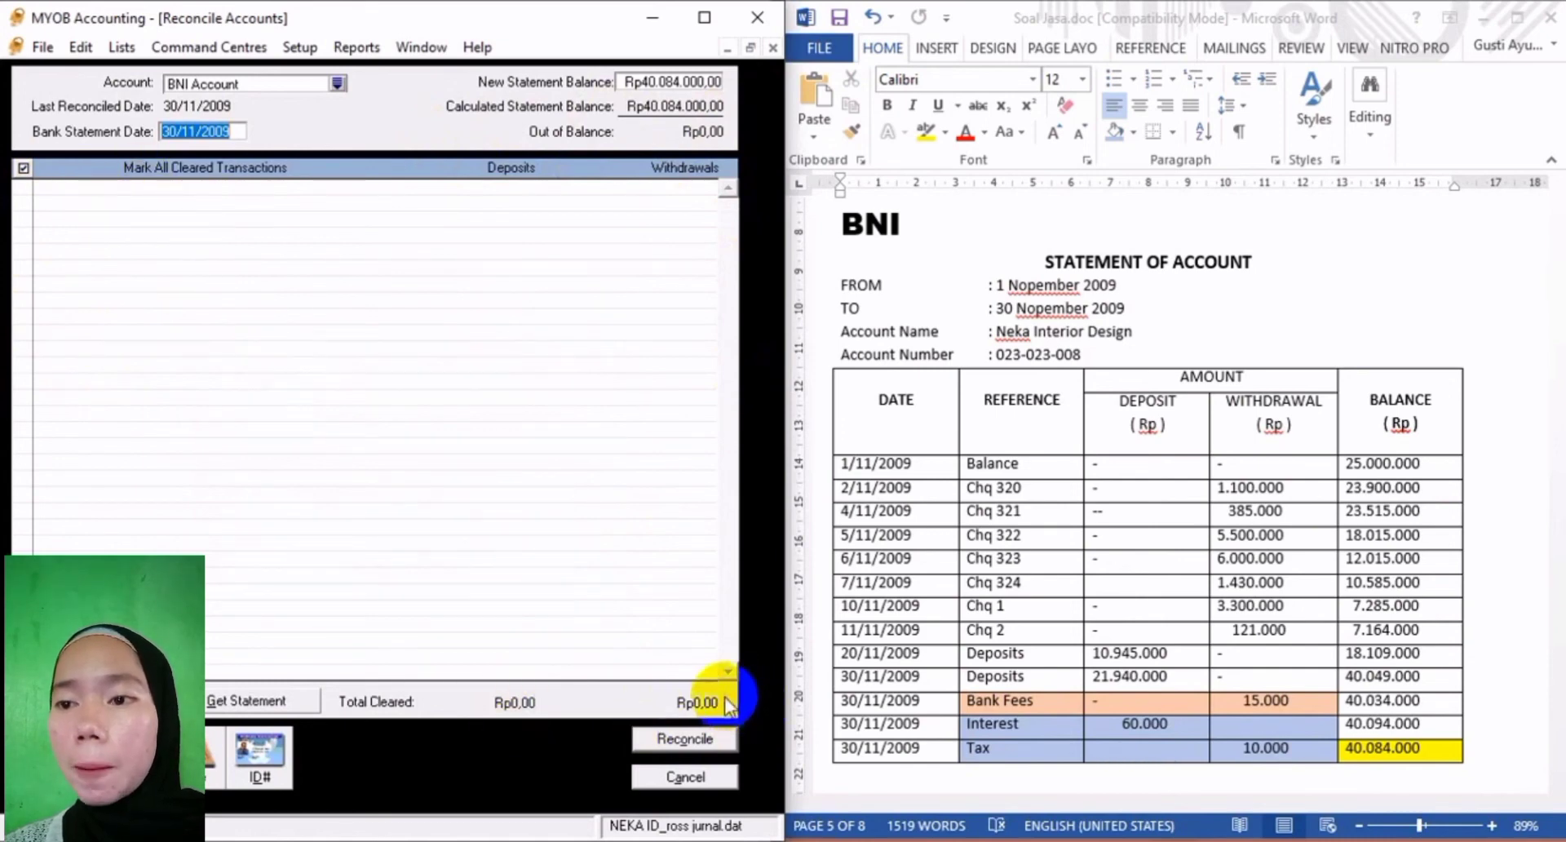
{"action": "left_click", "coordinate": [685, 776]}
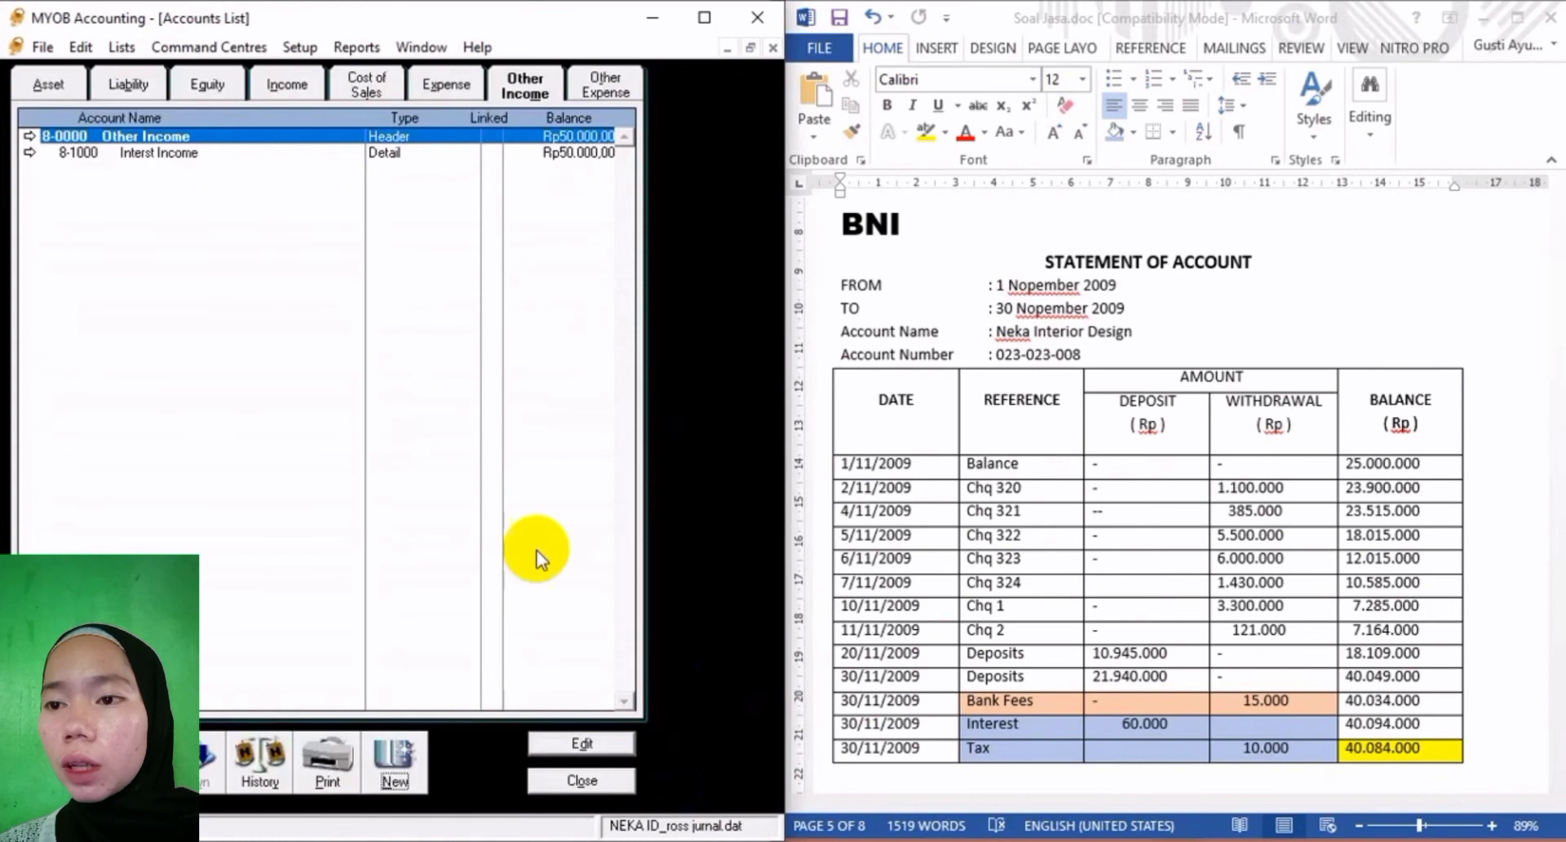
{"action": "left_click", "coordinate": [581, 779]}
Open the customisation options of the Reconciliation Report among the banking reports.
{"action": "left_click", "coordinate": [542, 471]}
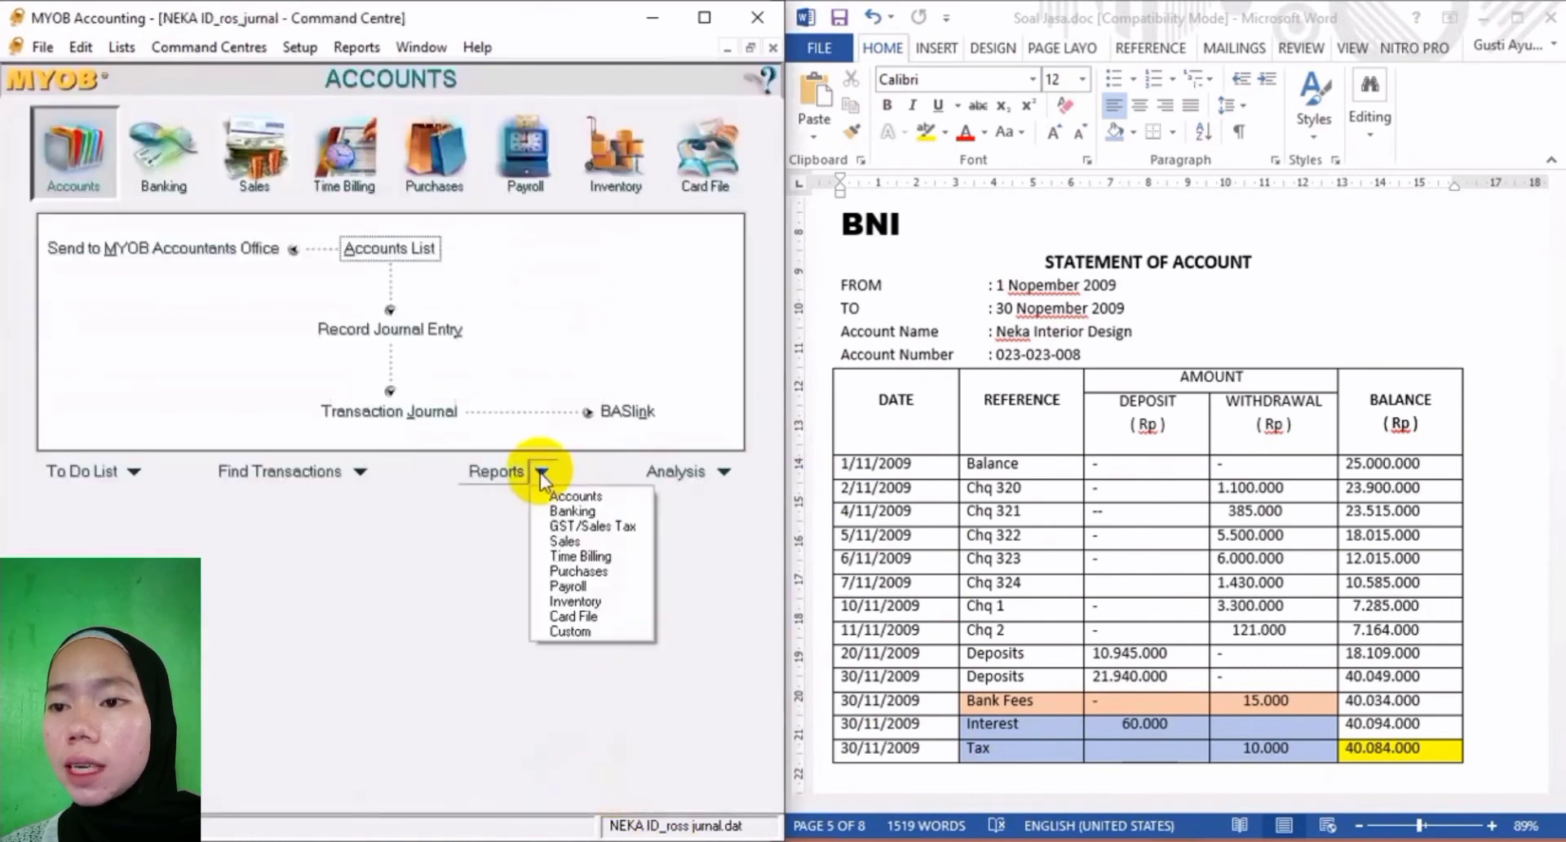
{"action": "left_click", "coordinate": [575, 512]}
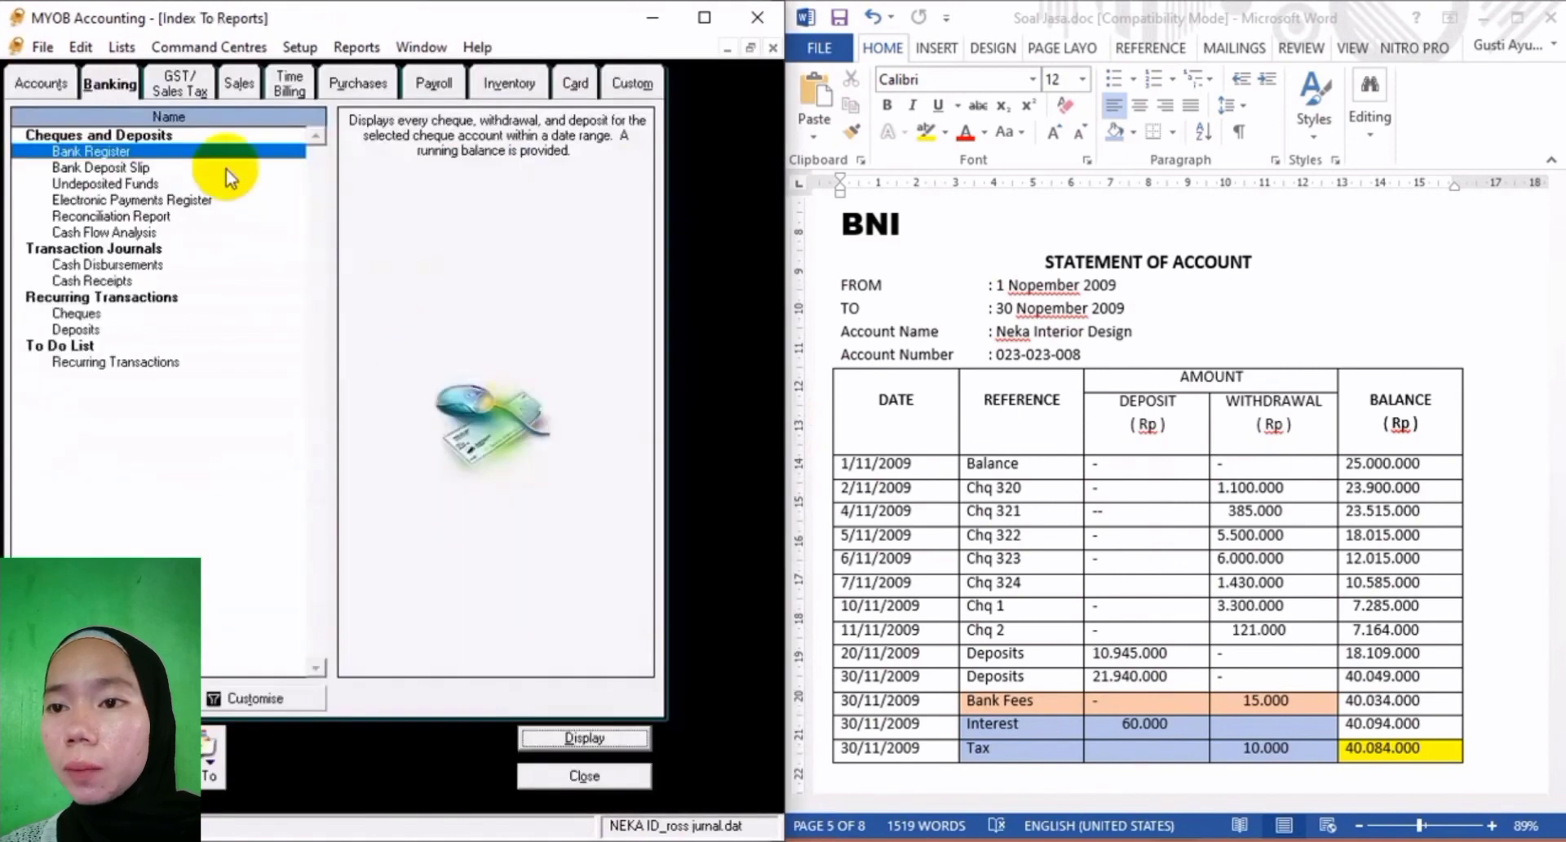
{"action": "left_click", "coordinate": [173, 217]}
{"action": "left_click", "coordinate": [261, 706]}
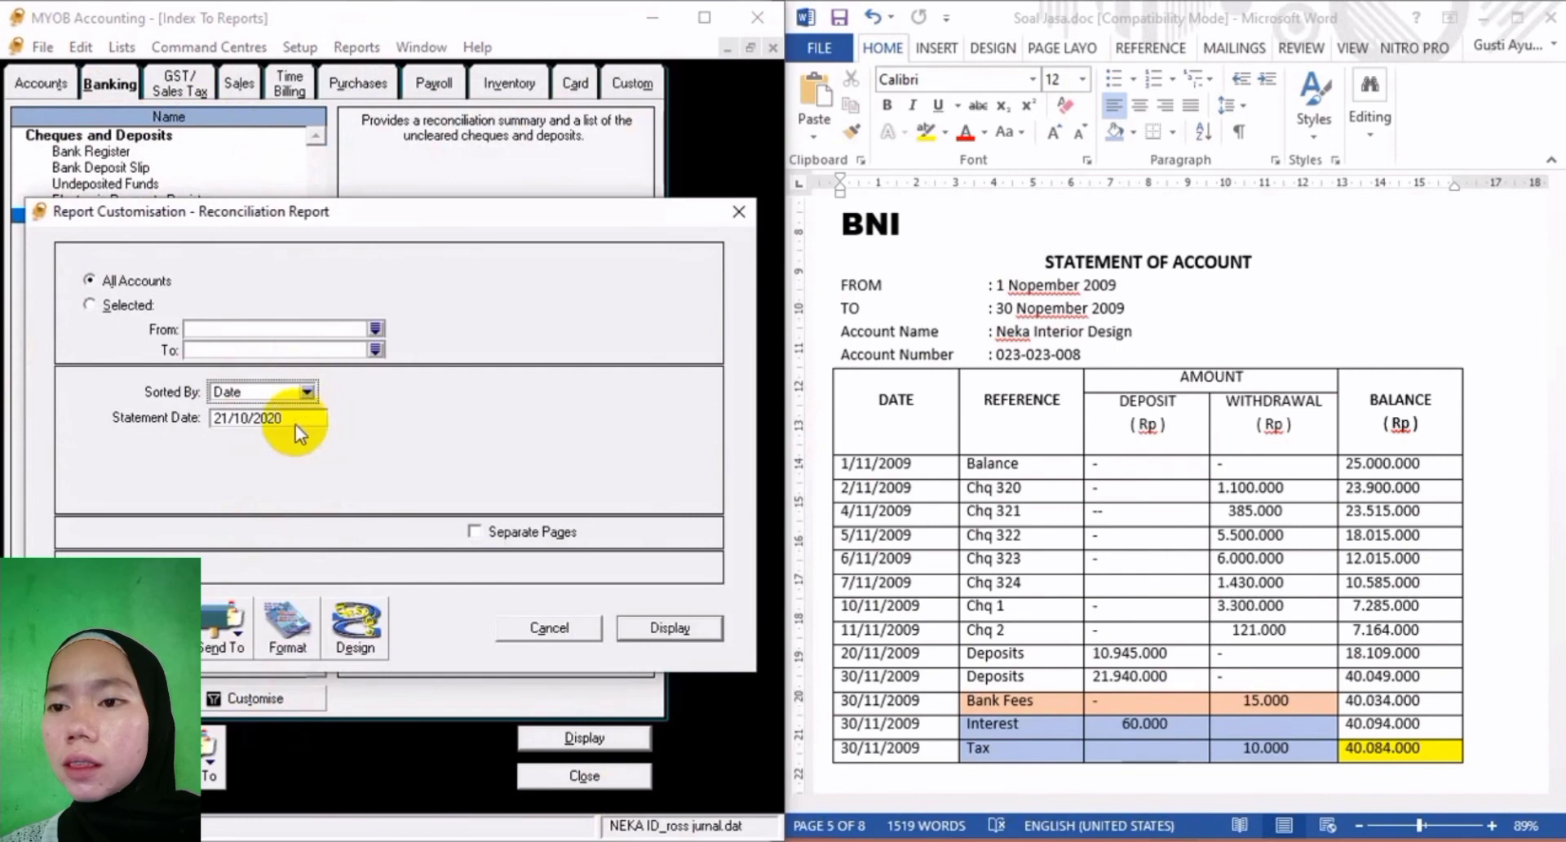
Limit the Reconciliation Report to selected accounts, from BNI Account to BNI Account.
{"action": "left_click", "coordinate": [125, 308]}
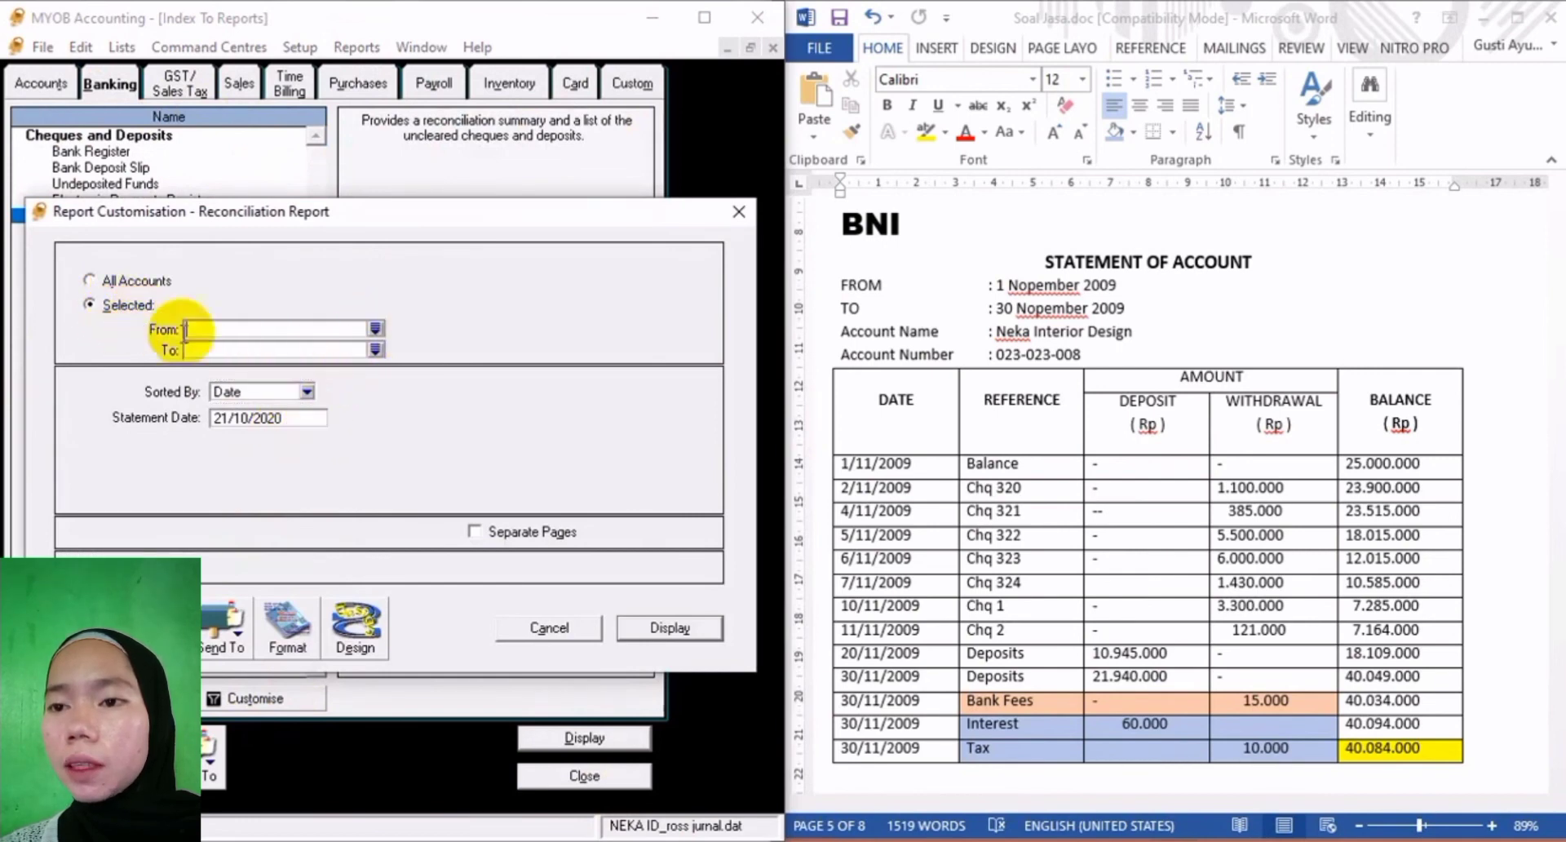
{"action": "left_click", "coordinate": [375, 328]}
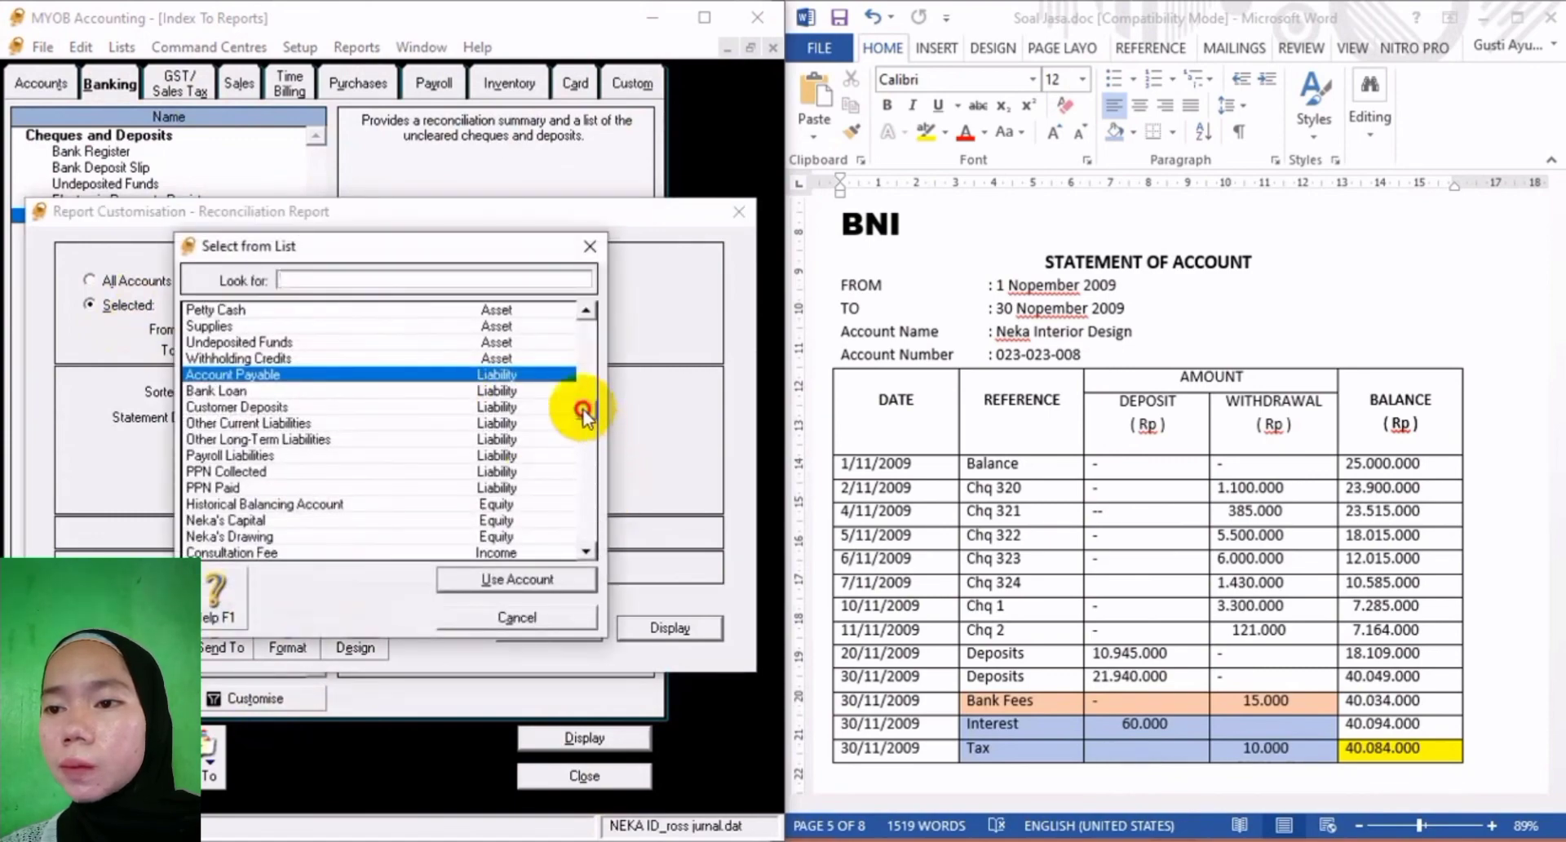
{"action": "left_click", "coordinate": [585, 322]}
{"action": "left_click", "coordinate": [253, 342]}
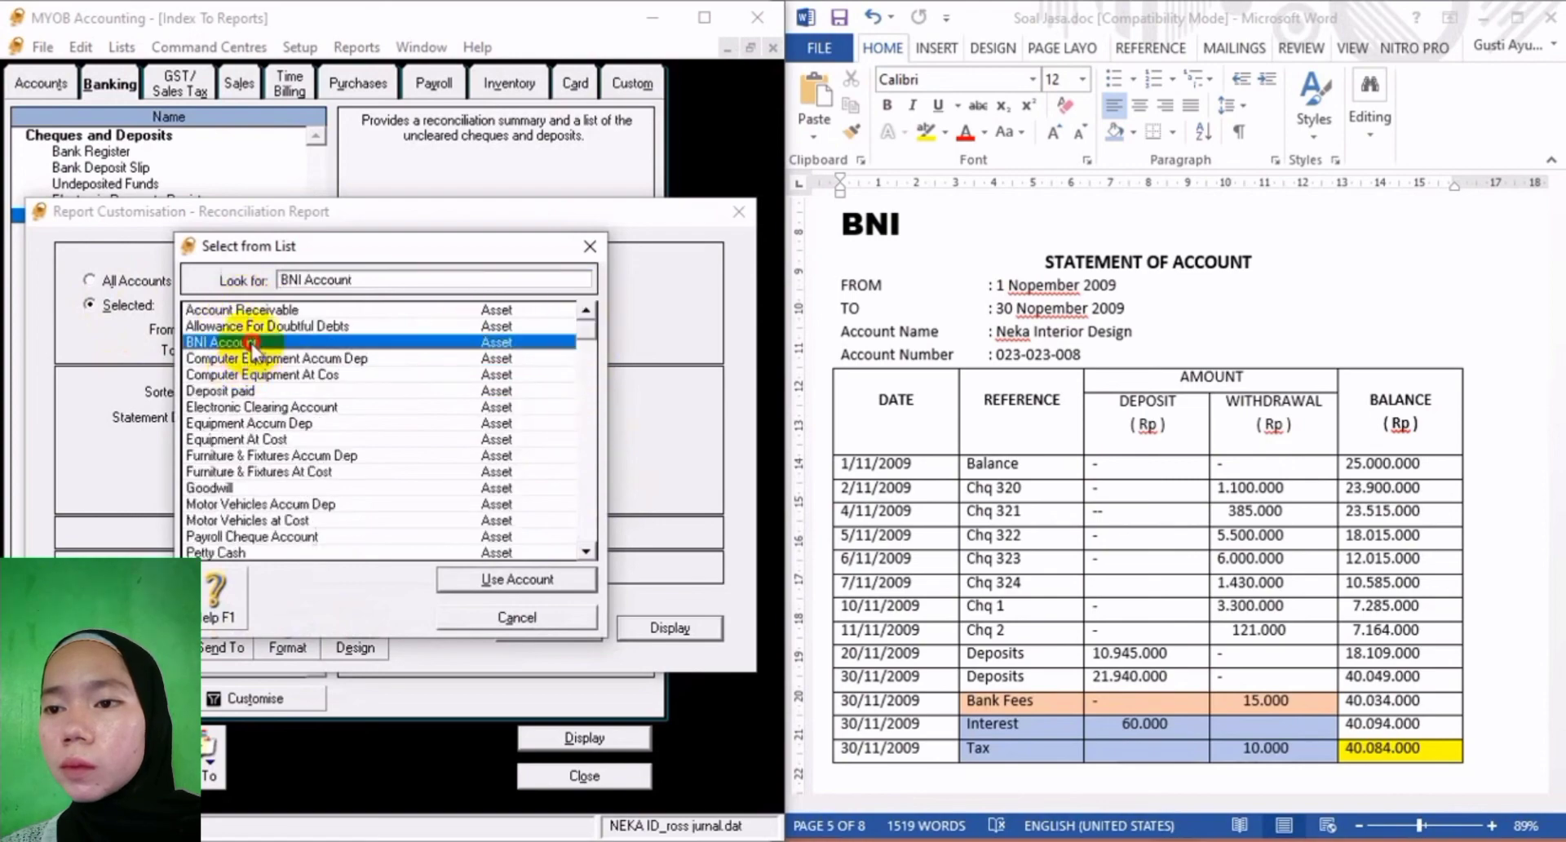
{"action": "left_click", "coordinate": [490, 580]}
{"action": "left_click", "coordinate": [374, 349]}
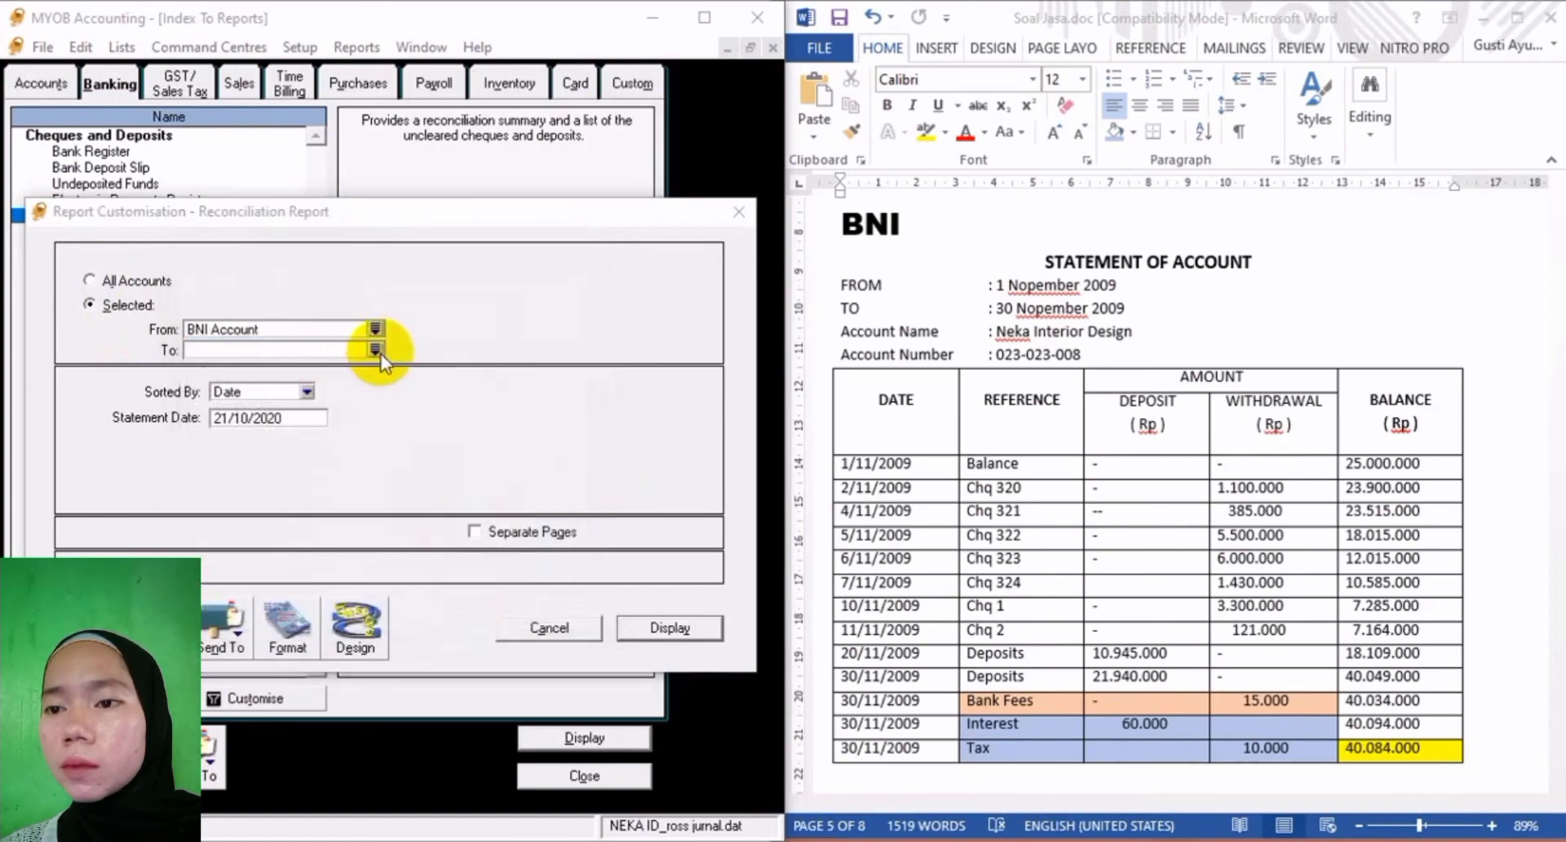
{"action": "left_click", "coordinate": [587, 334]}
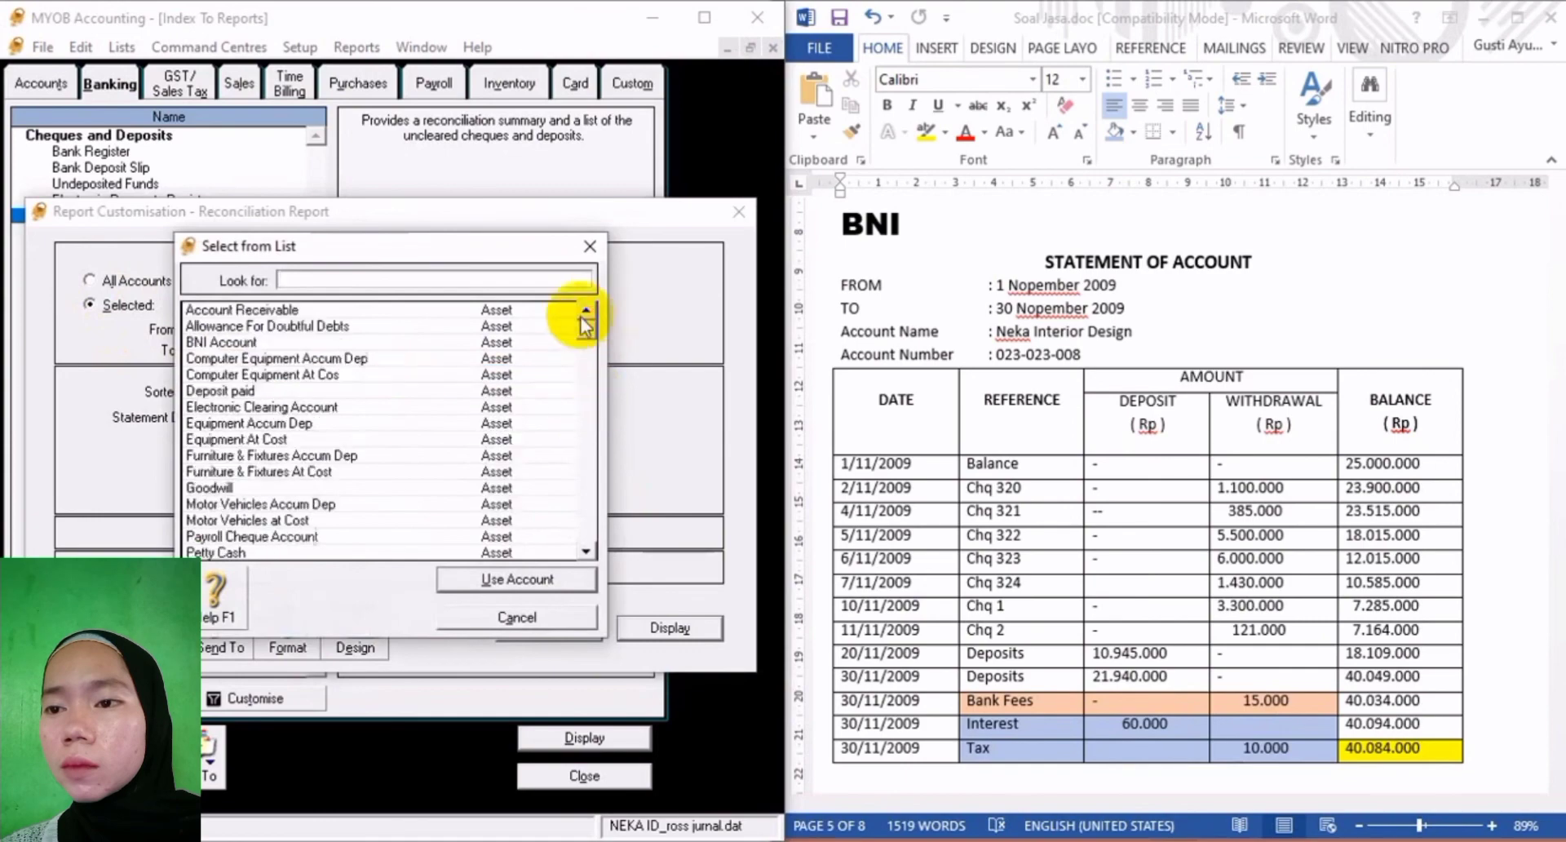
{"action": "left_click", "coordinate": [248, 343]}
{"action": "left_click", "coordinate": [517, 579]}
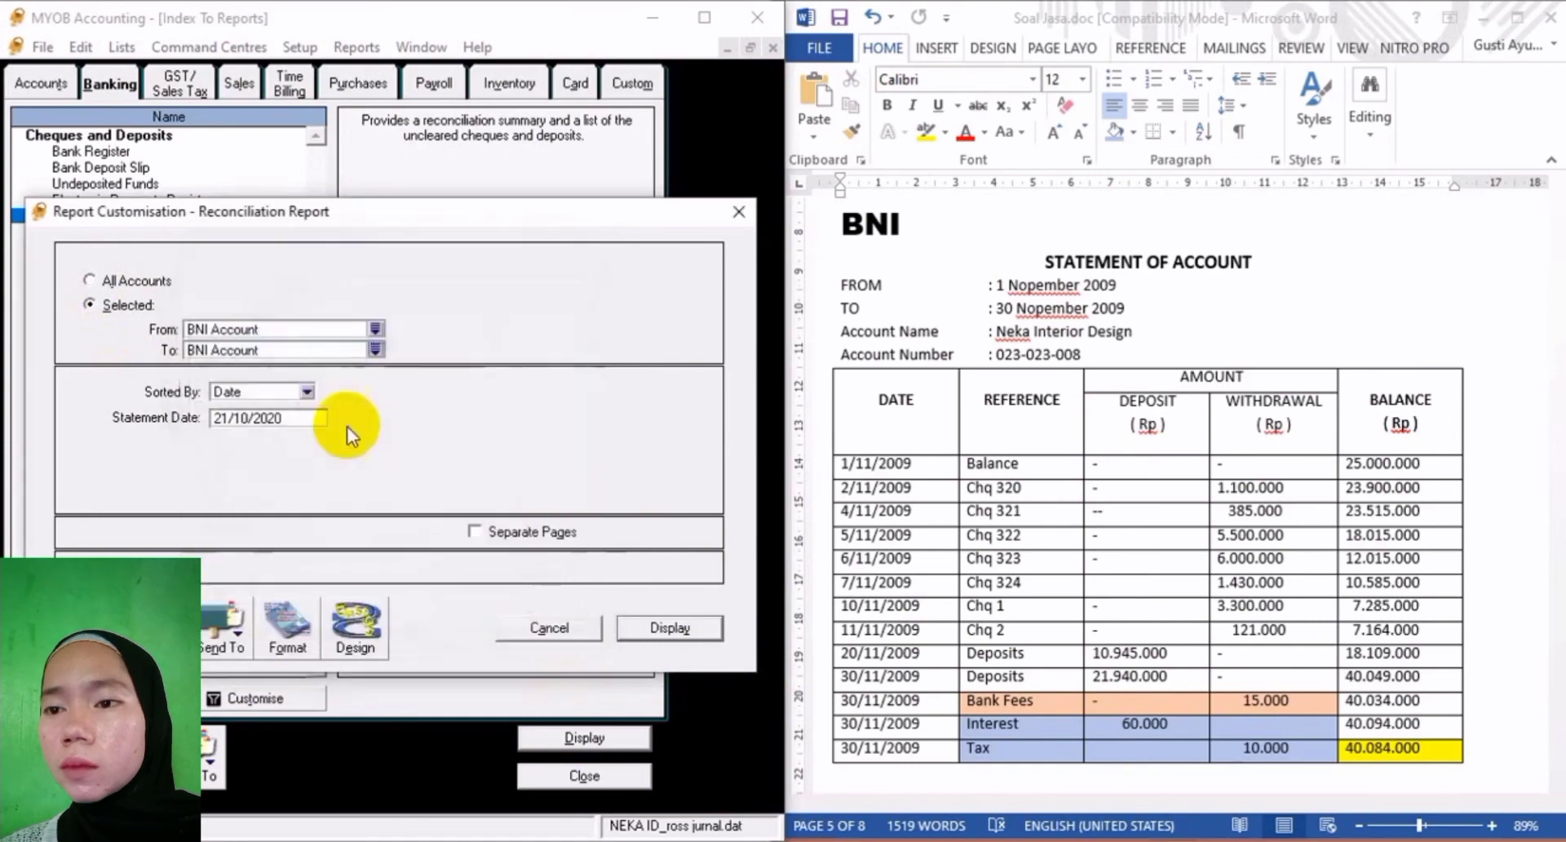
Set the report's statement date to 30/11/2009 and display the Reconciliation Report.
{"action": "left_click", "coordinate": [301, 419]}
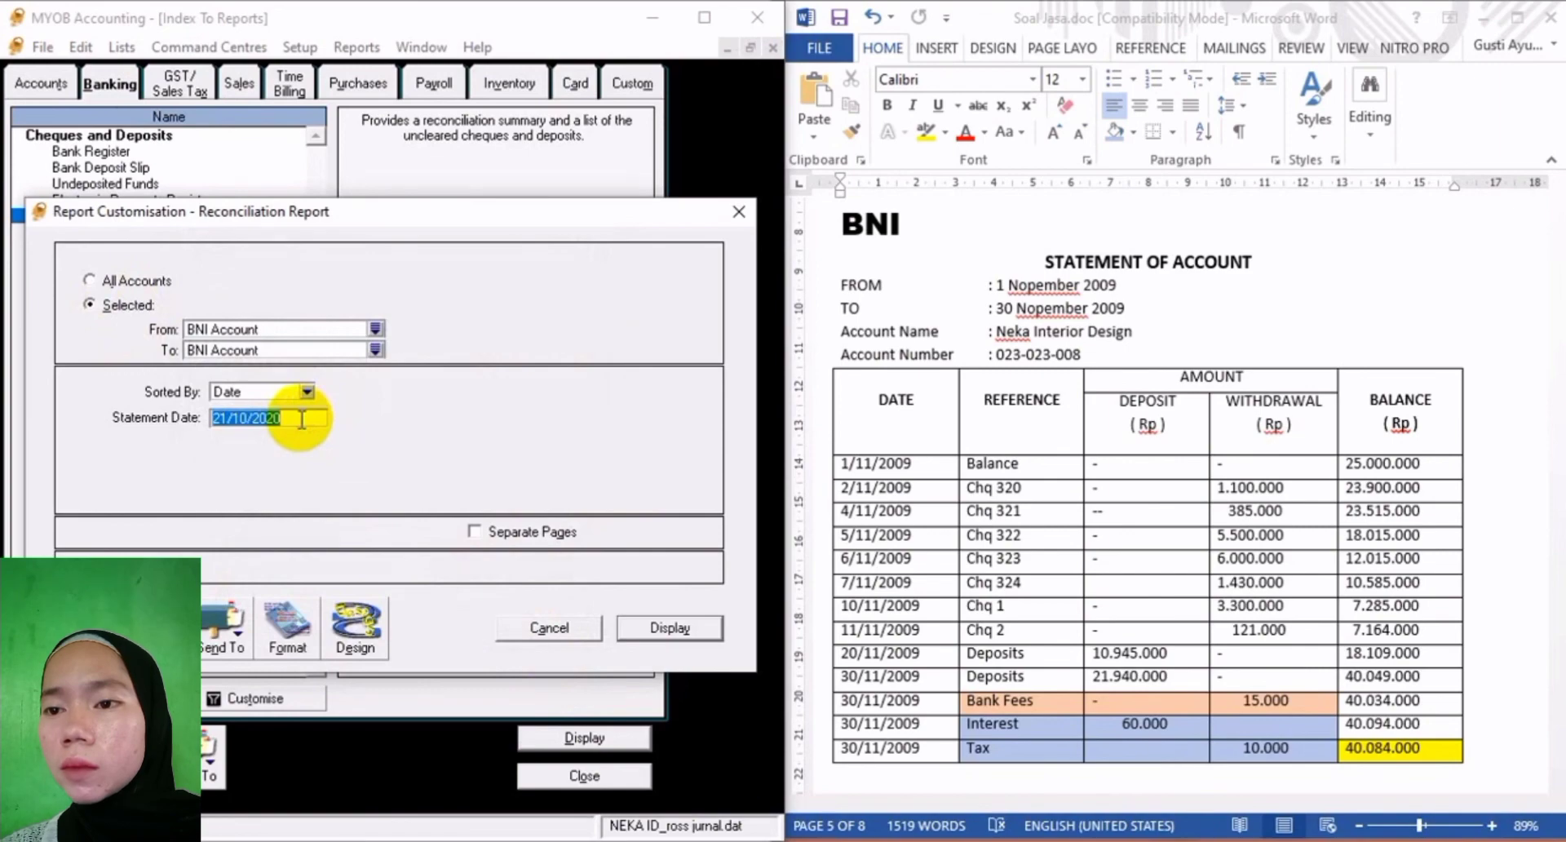
{"action": "type", "text": "30/11/"}
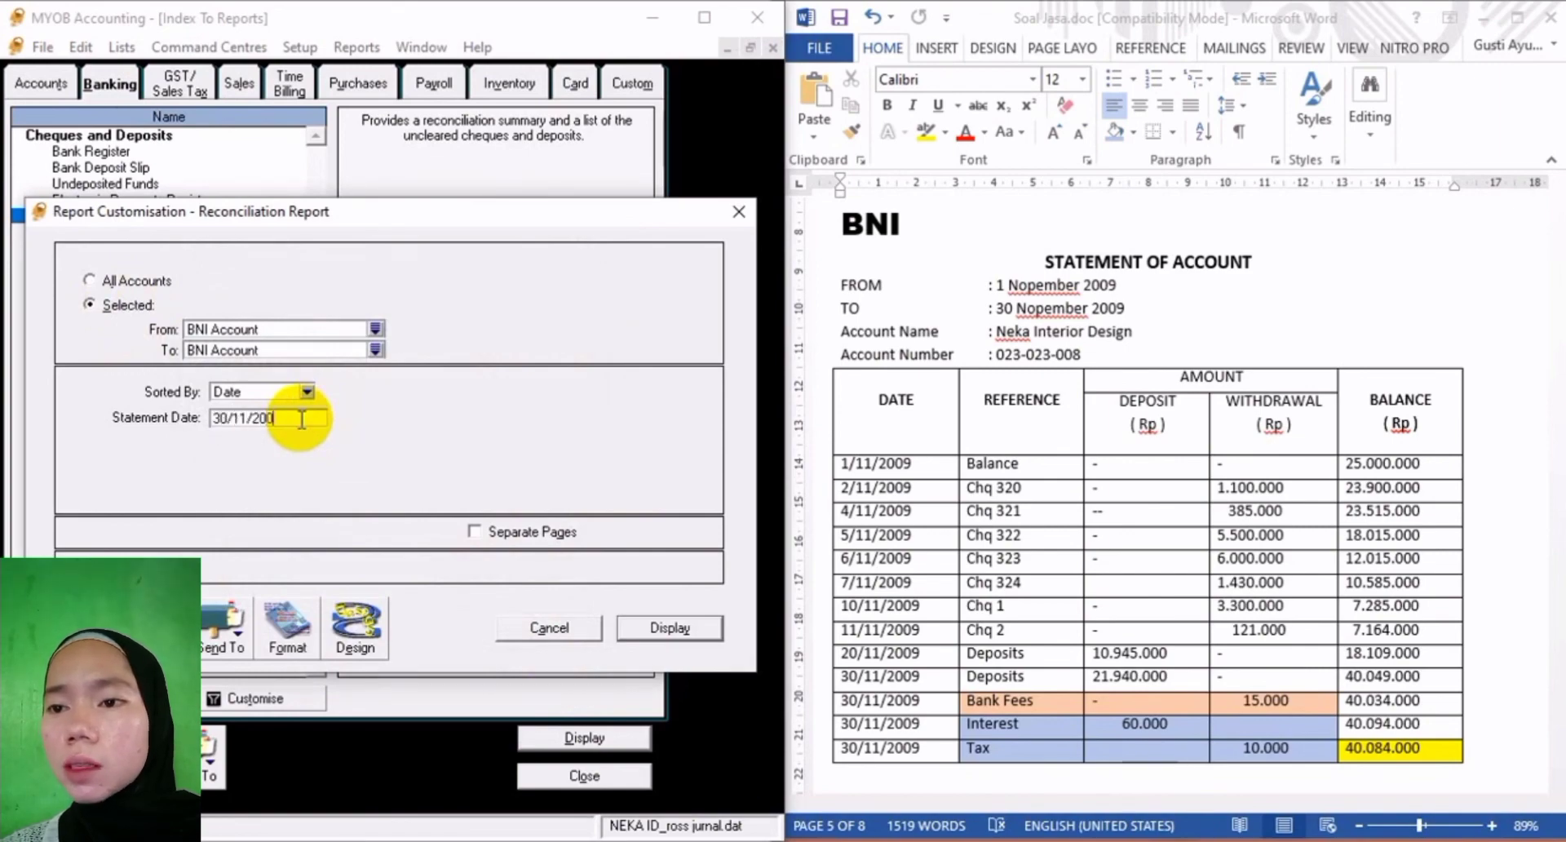
{"action": "left_click", "coordinate": [680, 624]}
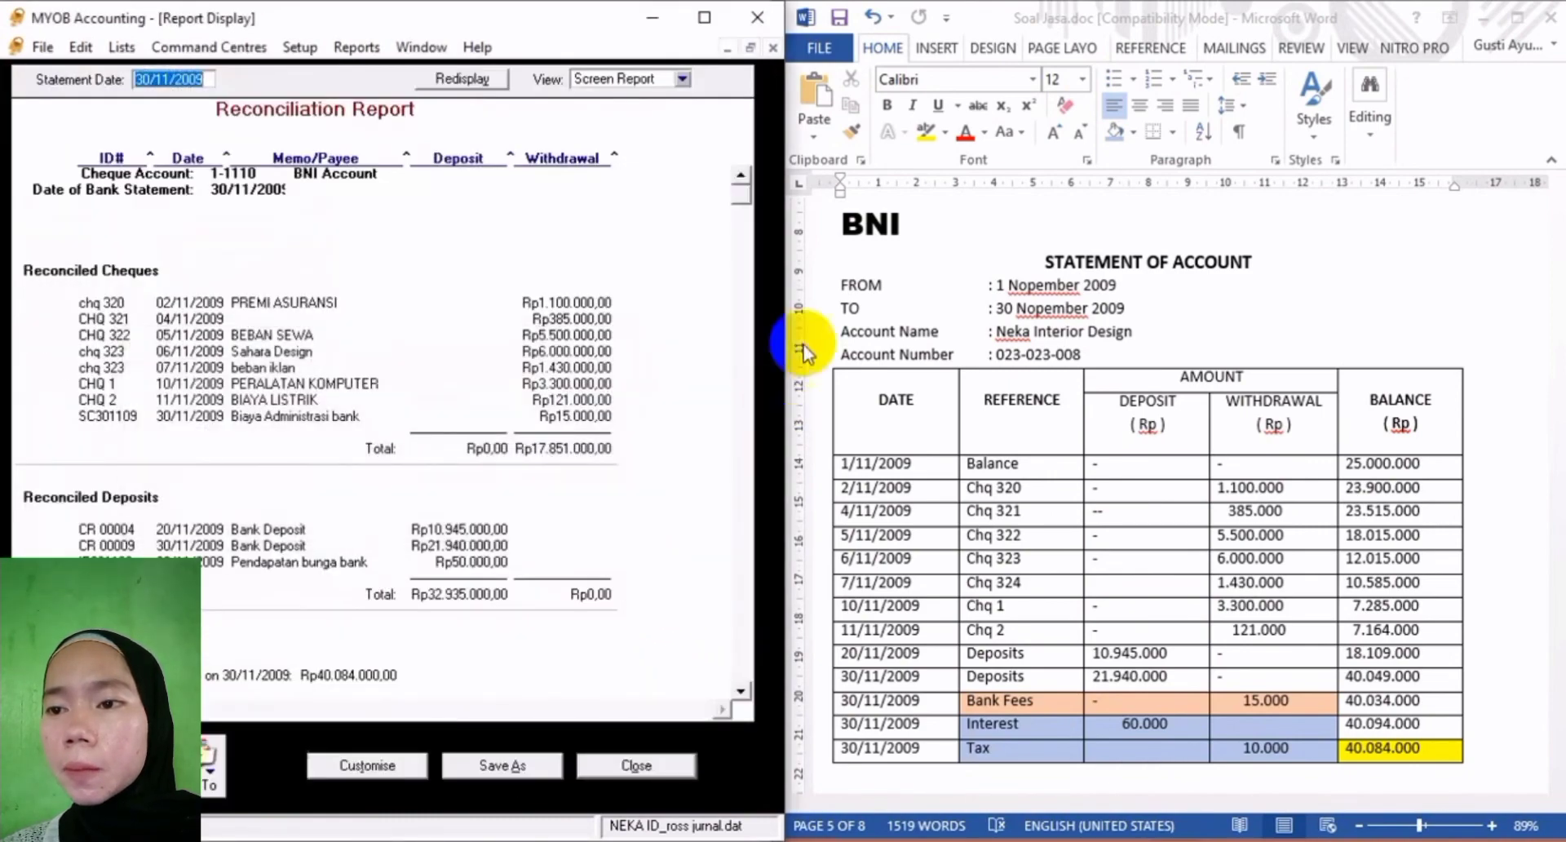